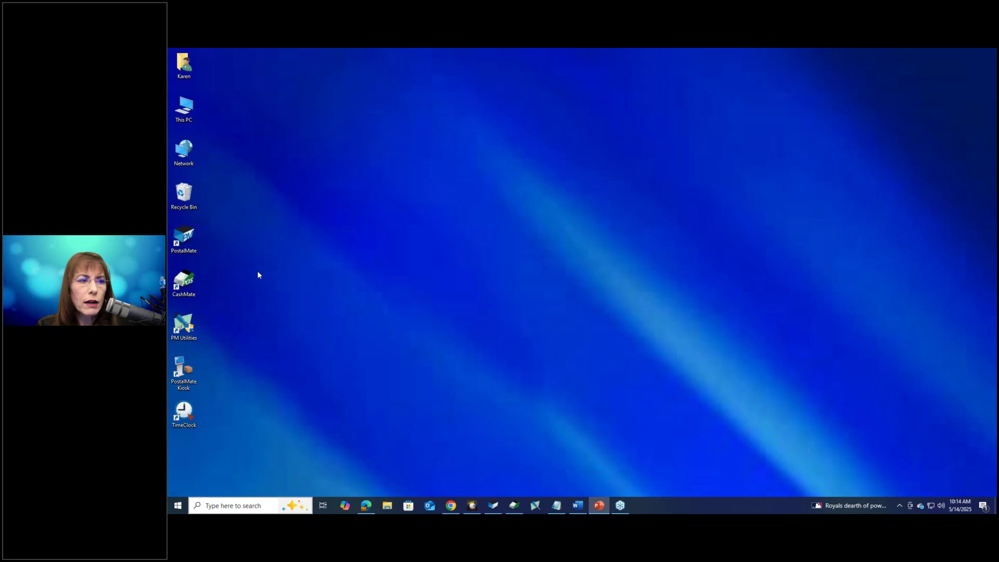
# Bring up the PostalMate Shipping System window for the QA Test Store.
pyautogui.click(183, 244)
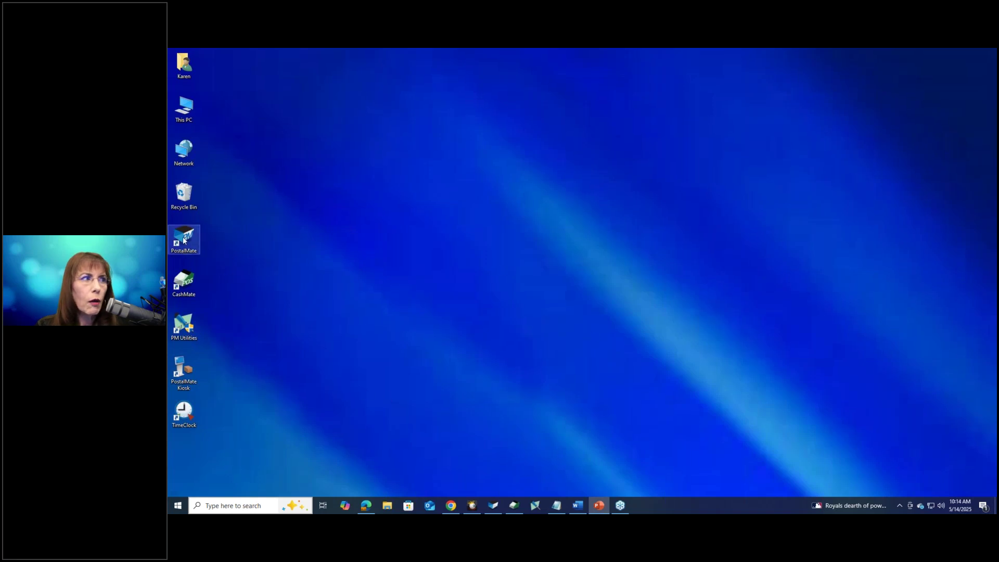
pyautogui.click(492, 509)
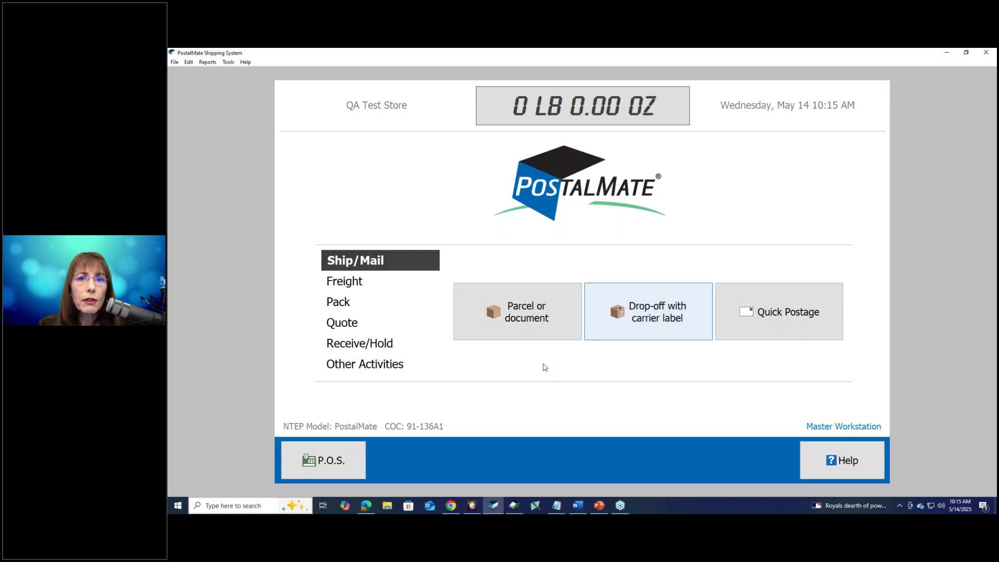
# Open the POS register and start the day's drawer with 100.00 cash.
pyautogui.click(323, 460)
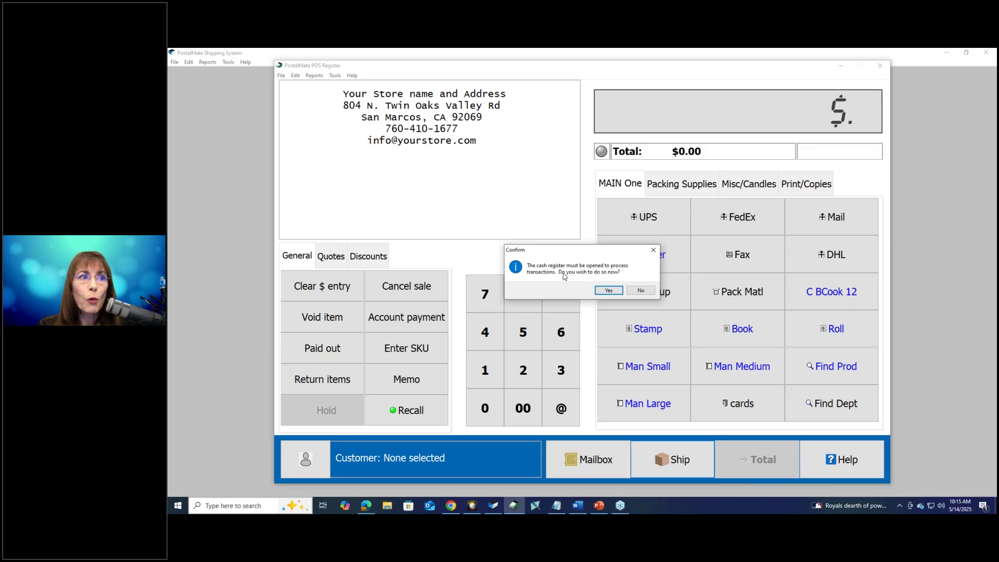
pyautogui.click(599, 293)
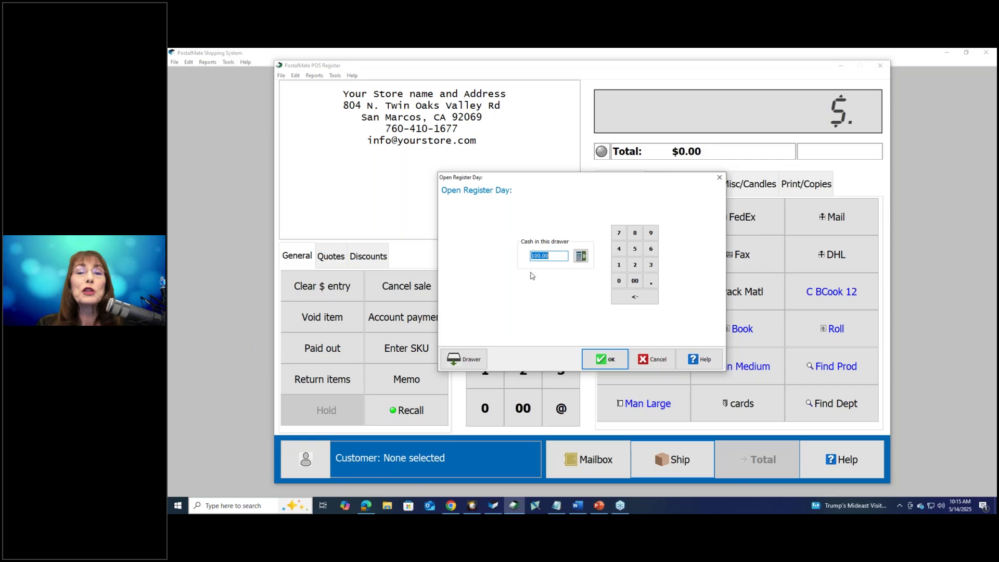
pyautogui.click(604, 361)
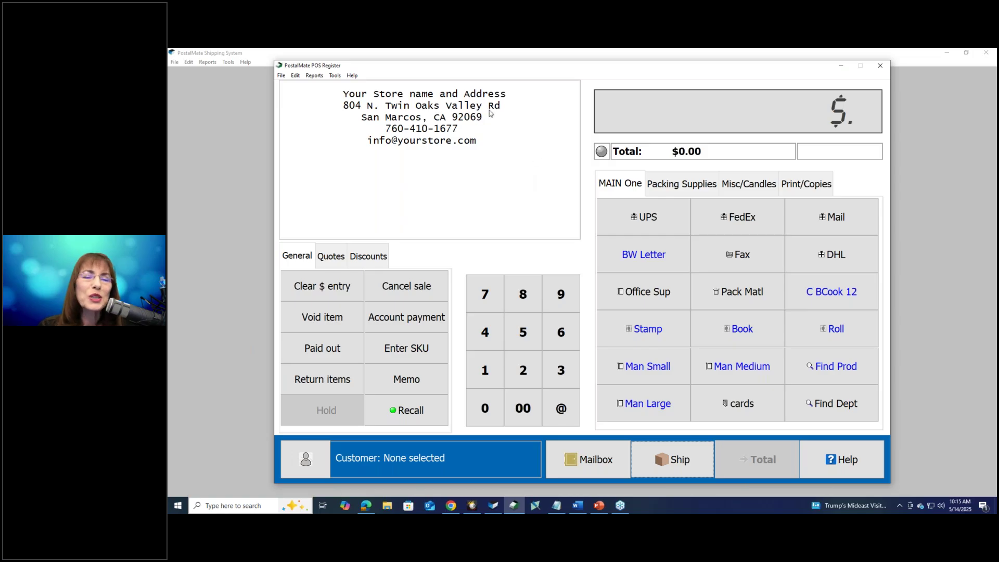
pyautogui.click(680, 468)
pyautogui.click(353, 461)
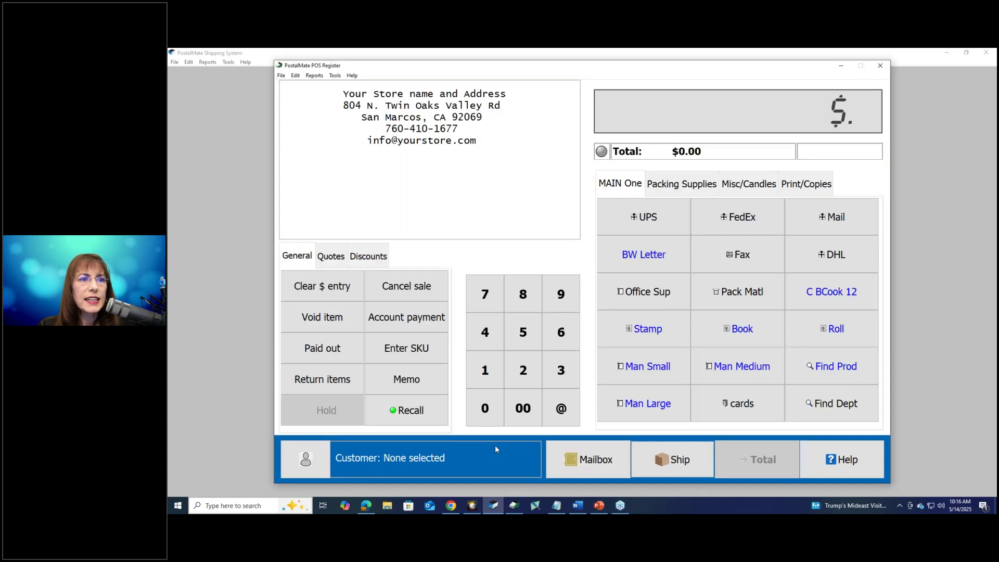
pyautogui.click(665, 467)
pyautogui.click(329, 470)
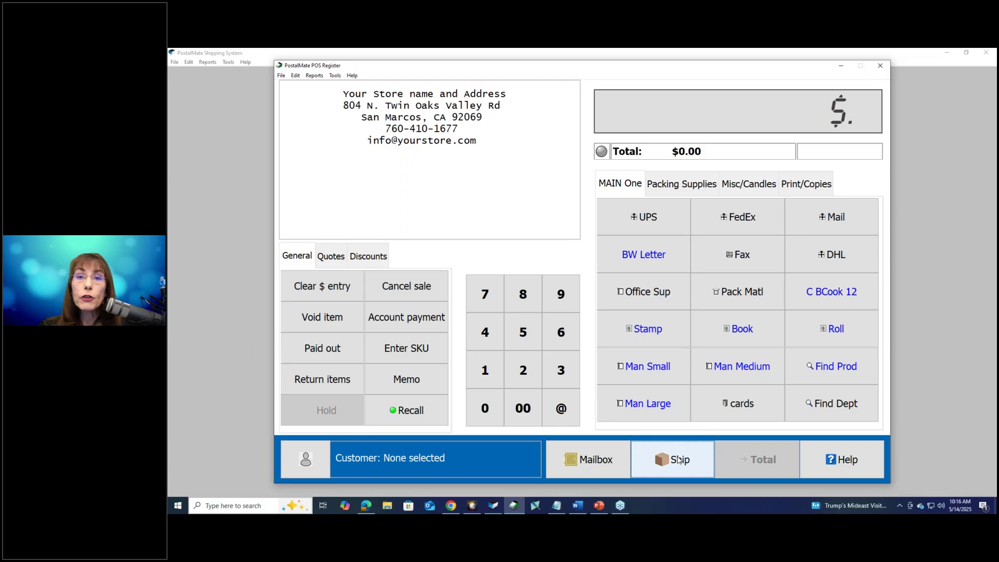
pyautogui.click(695, 473)
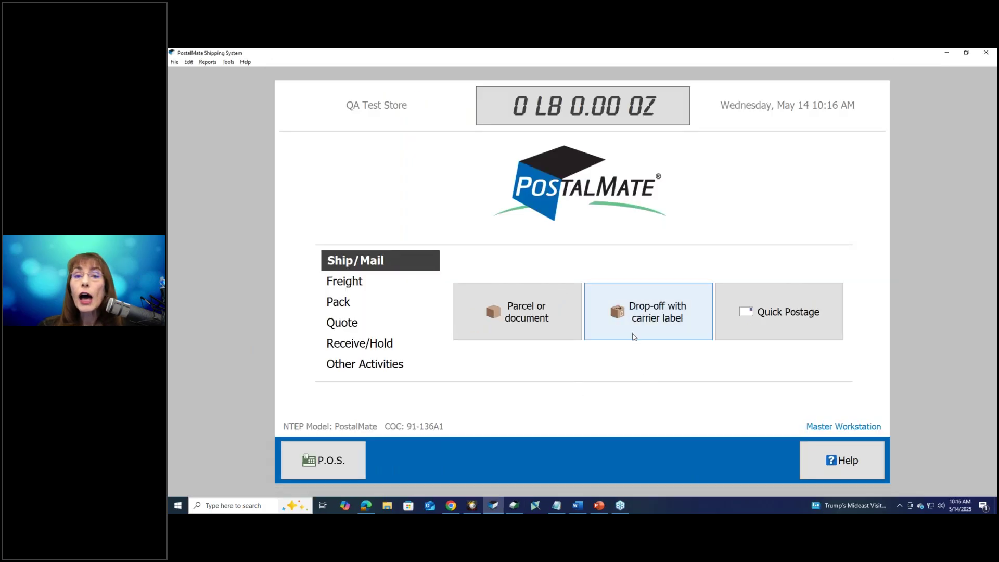
pyautogui.click(636, 338)
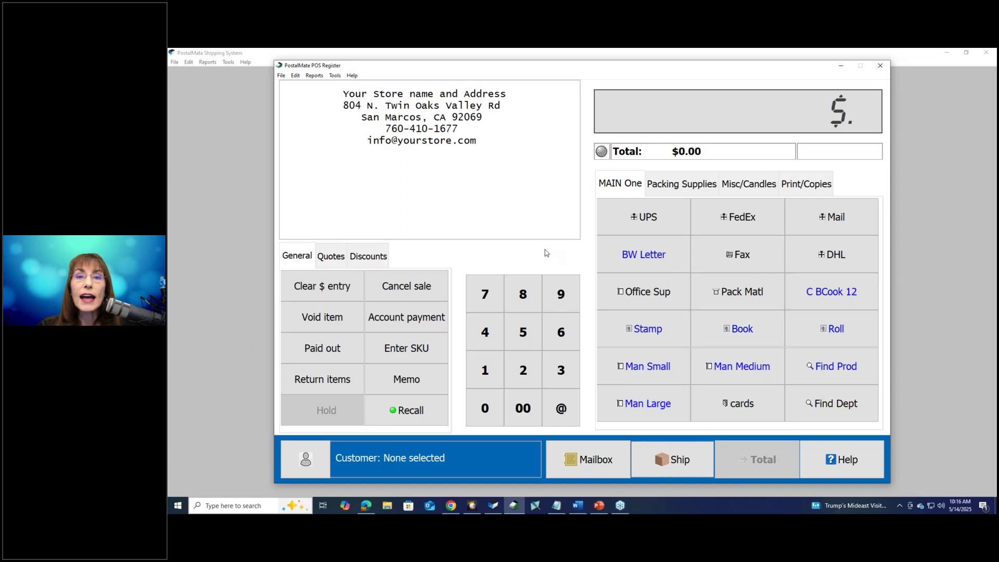
pyautogui.click(671, 459)
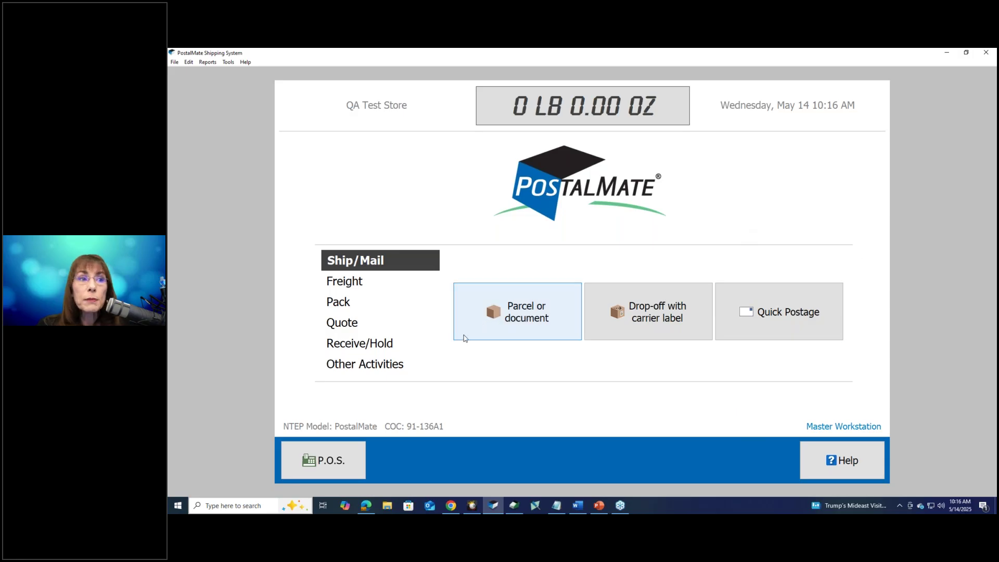
pyautogui.click(320, 456)
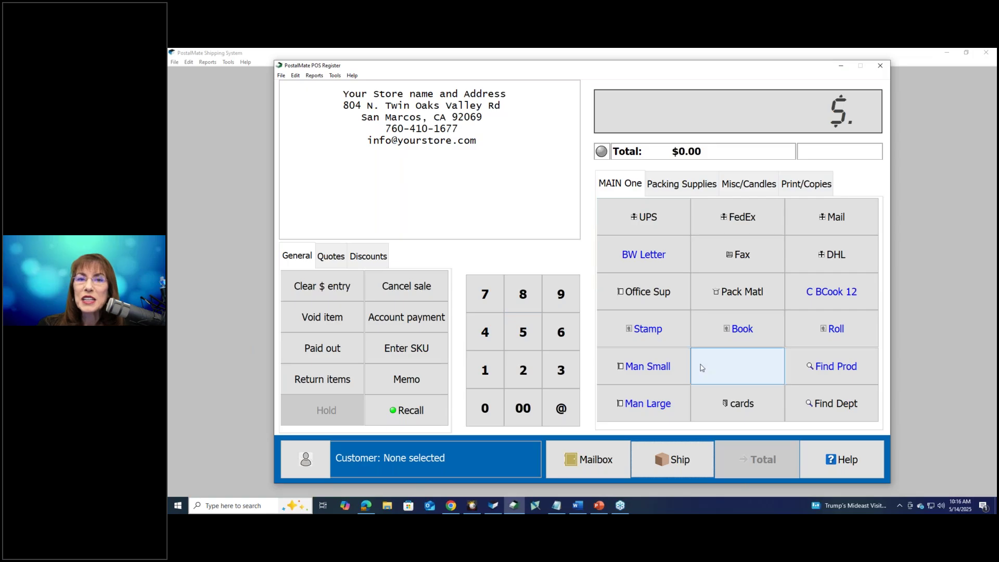
# Leave the POS register for the Ship/Mail main screen.
pyautogui.click(682, 470)
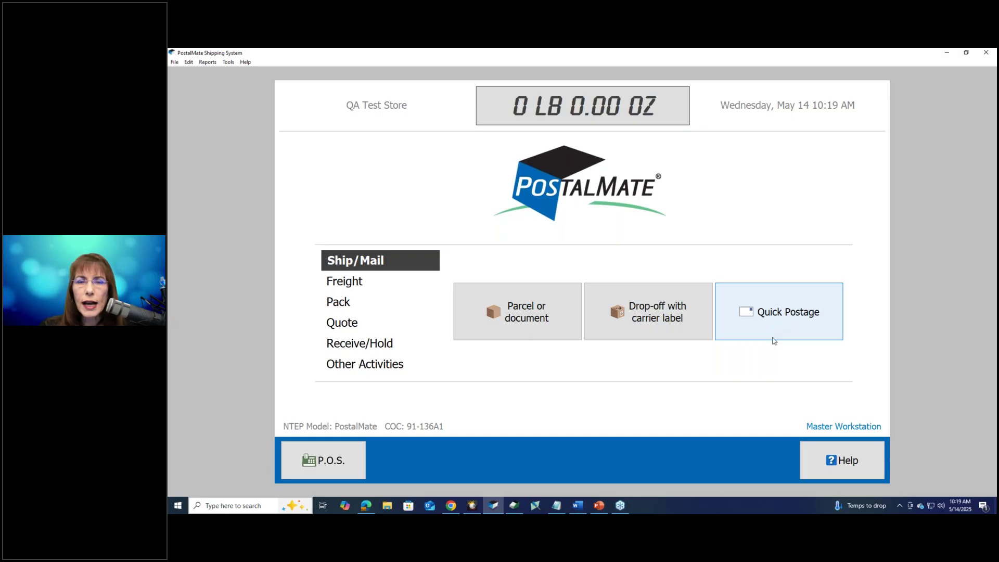
# Start a parcel or document shipment for the existing customer and continue to Ship To.
pyautogui.click(488, 315)
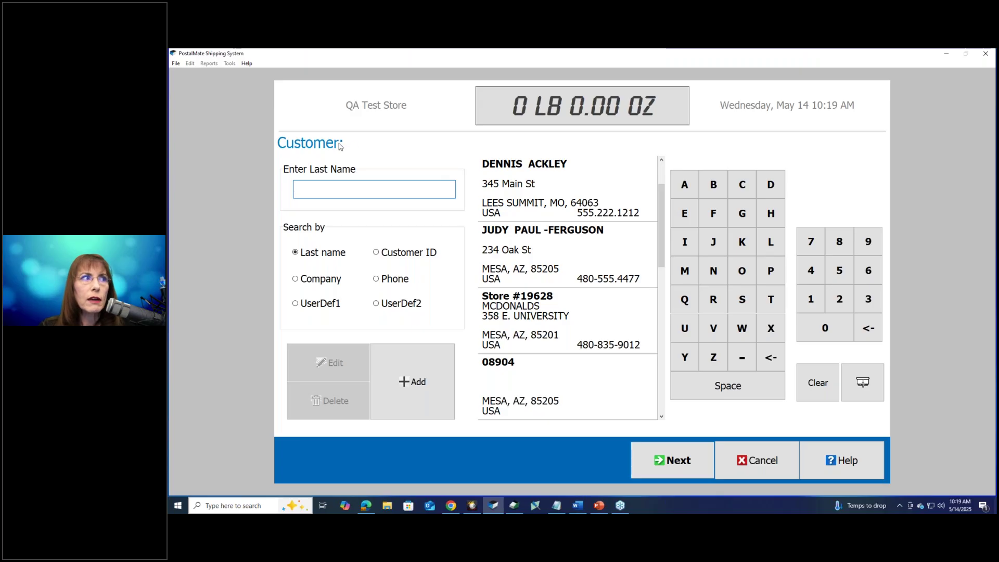
pyautogui.click(510, 230)
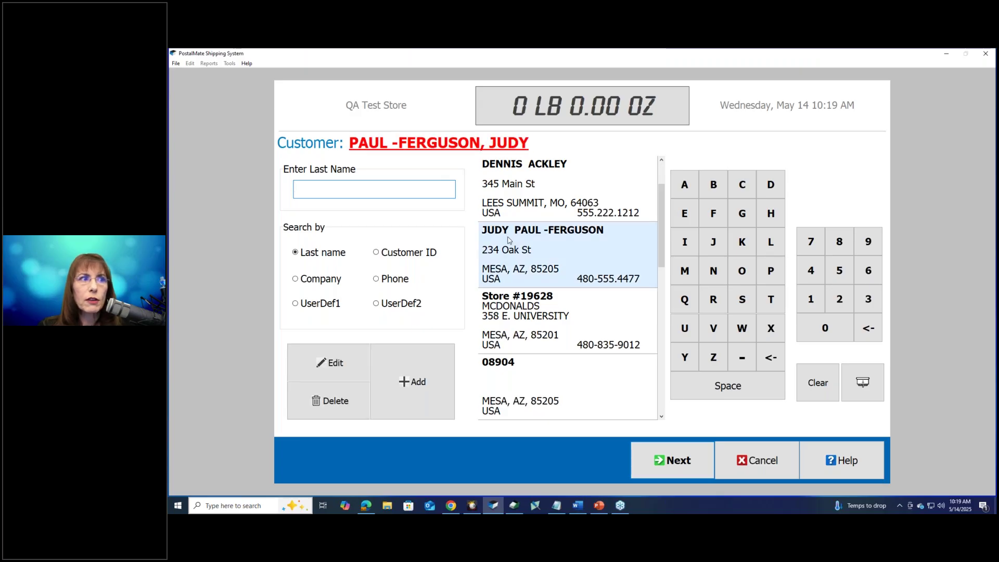
pyautogui.click(667, 467)
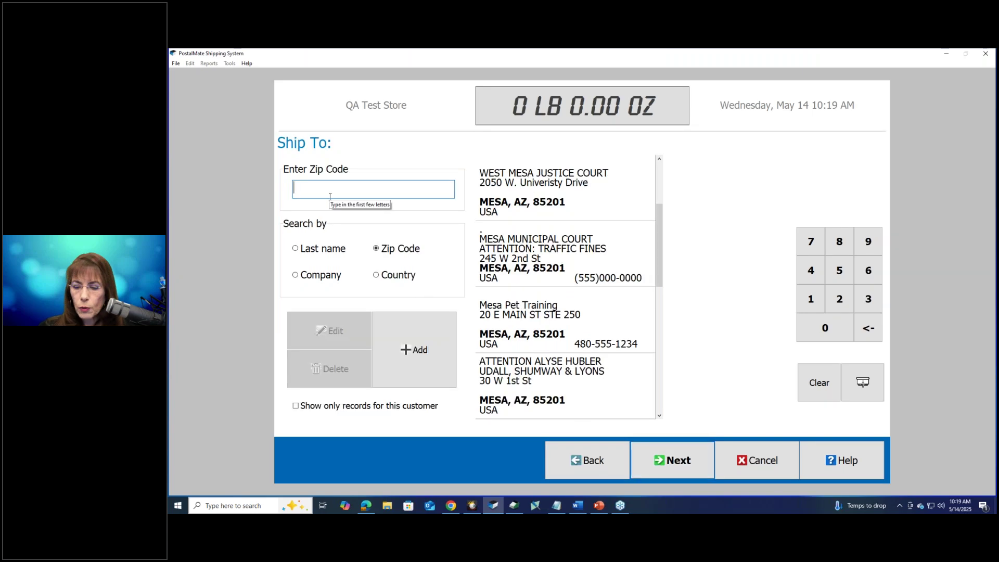
# Search recipients by zip within this customer's records, then add a new ship-to with the matching city.
pyautogui.write('92069')
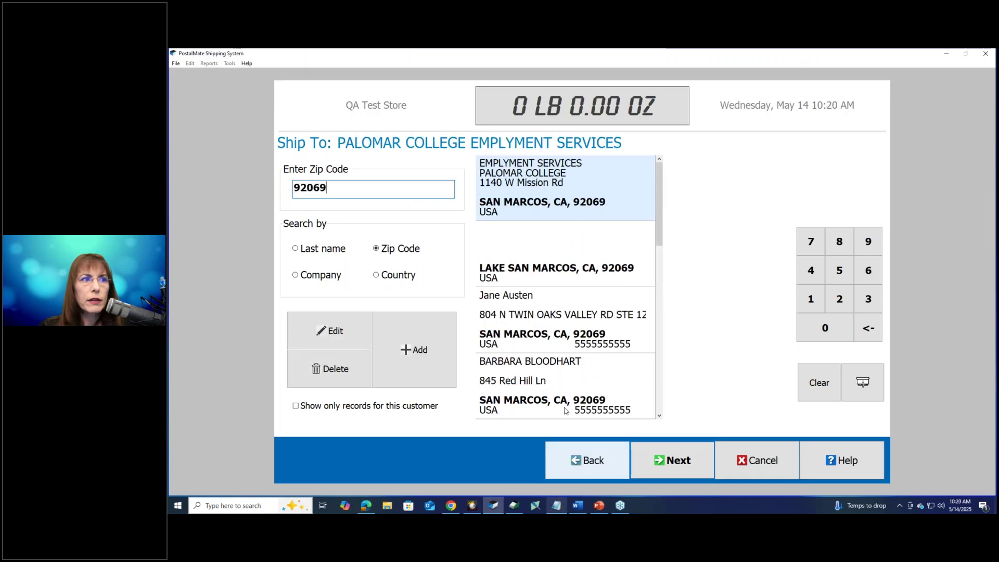
pyautogui.click(296, 406)
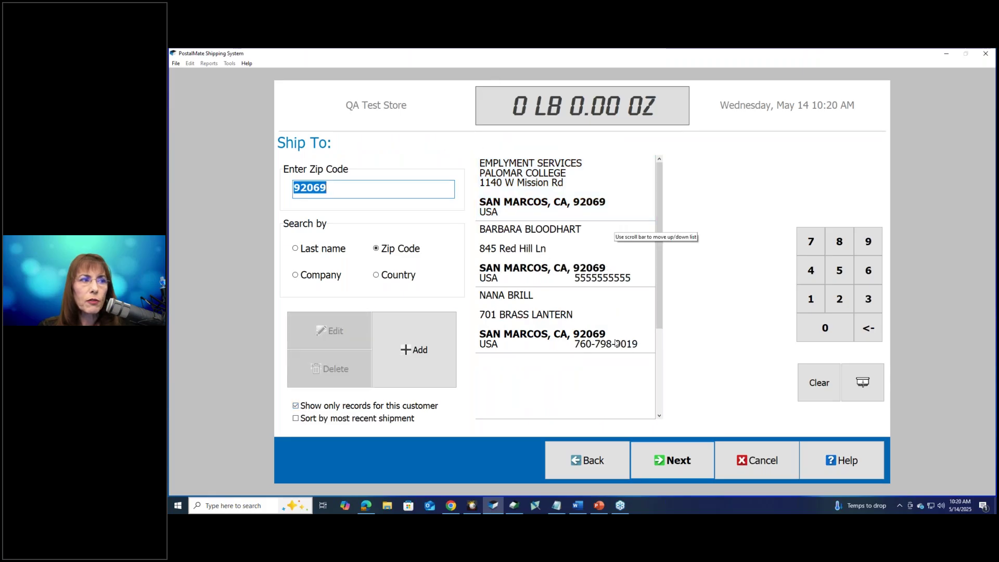
pyautogui.click(409, 348)
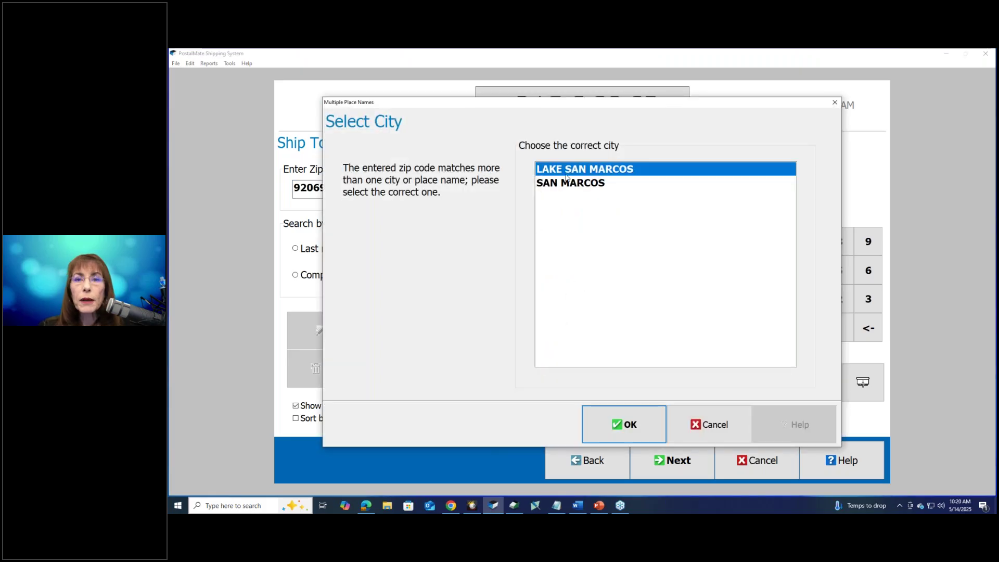
pyautogui.click(564, 191)
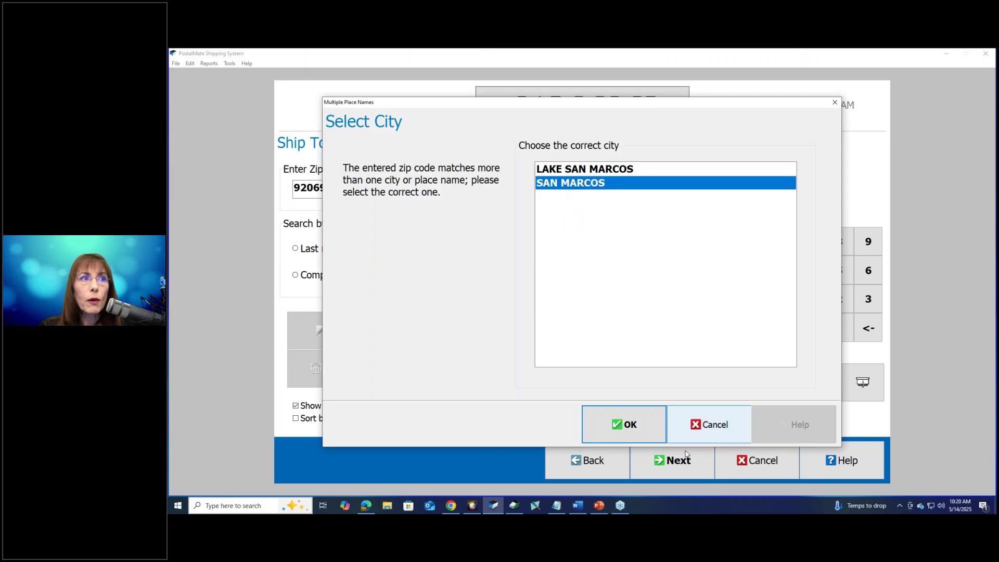
pyautogui.click(629, 434)
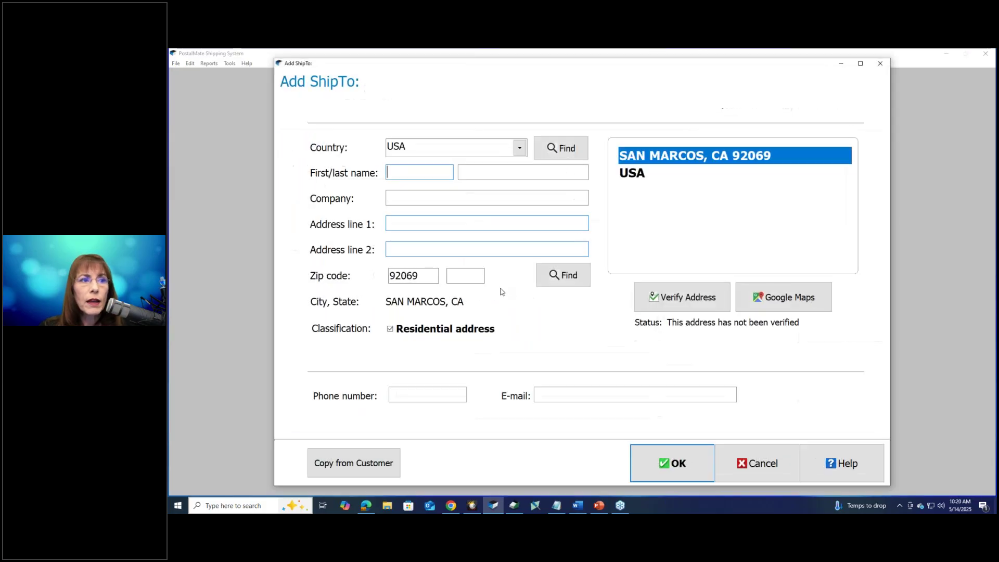
# Enter the recipient's first and last name, street address and suite from the suggestions.
pyautogui.click(412, 169)
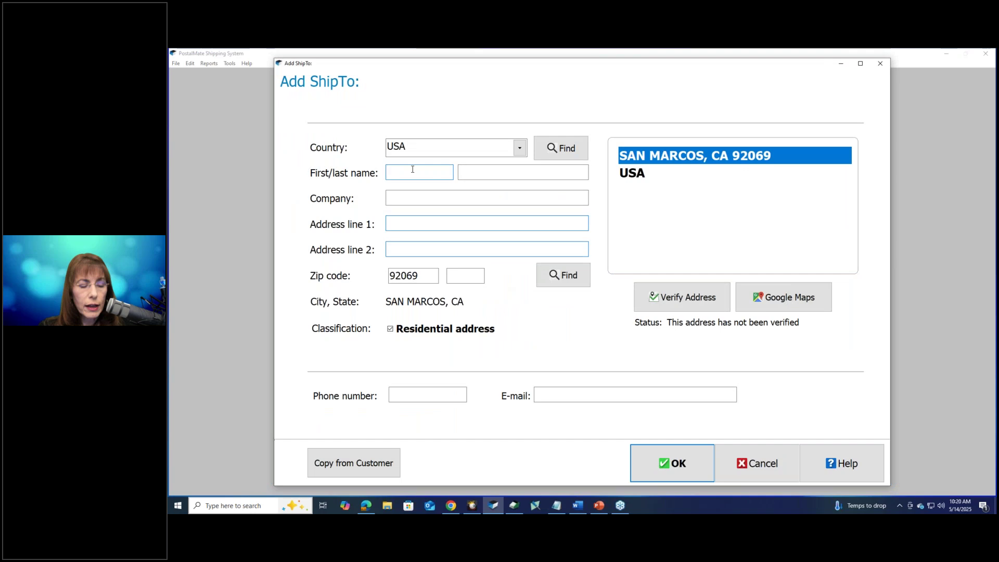
pyautogui.write('Alma')
pyautogui.press('Tab')
pyautogui.write('B')
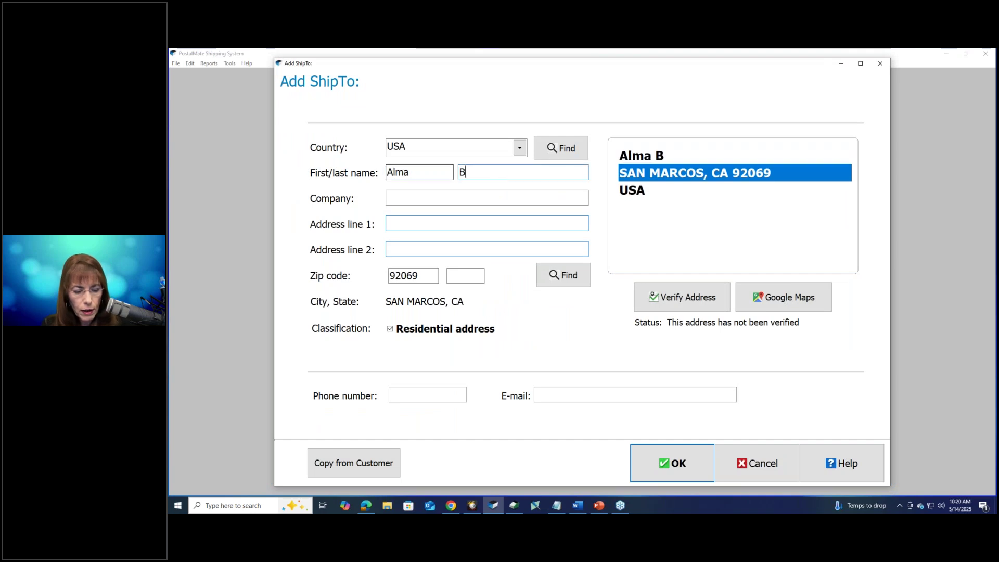
pyautogui.write('rannon')
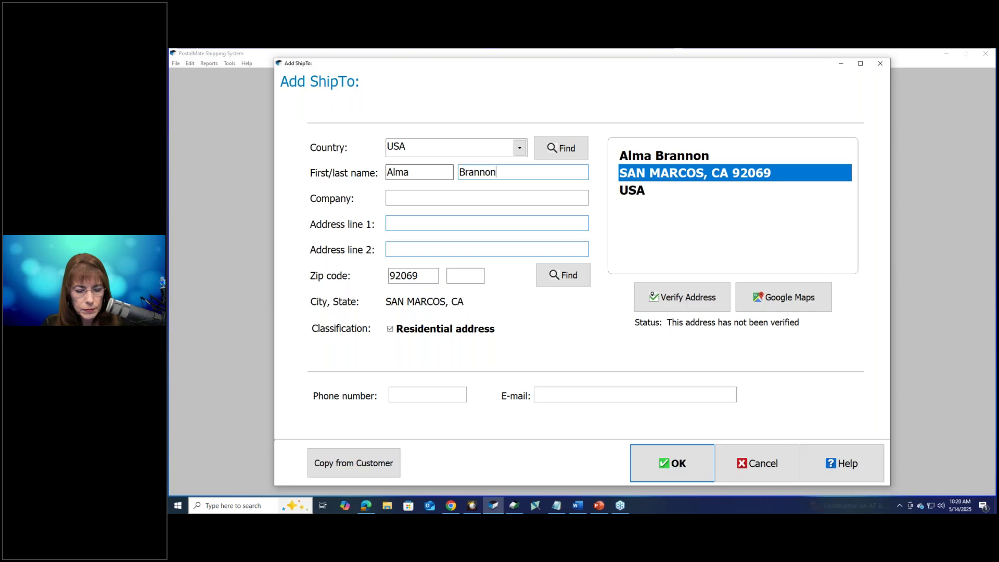
pyautogui.press('Tab')
pyautogui.press('Tab')
pyautogui.write('804 N')
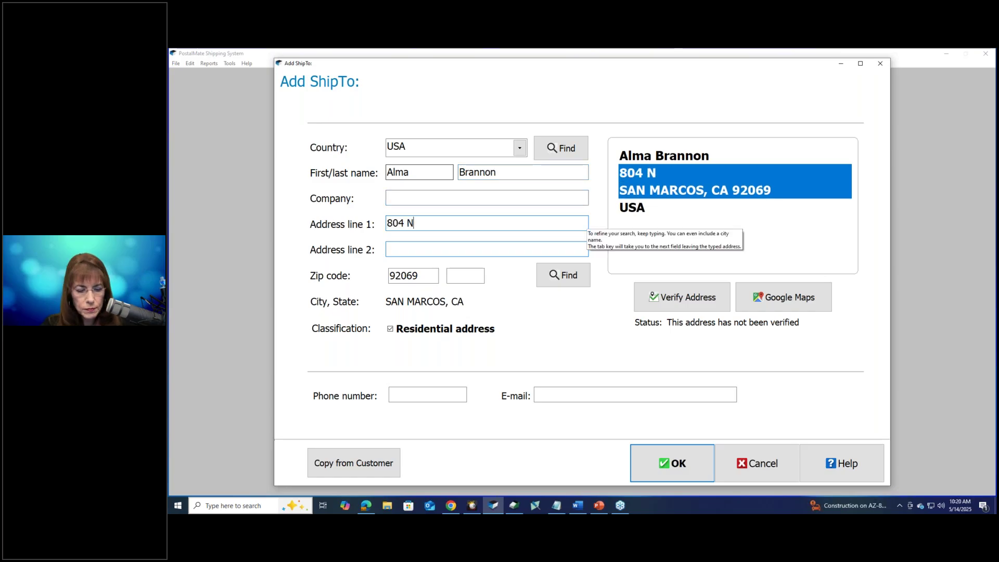
pyautogui.write('. Twin')
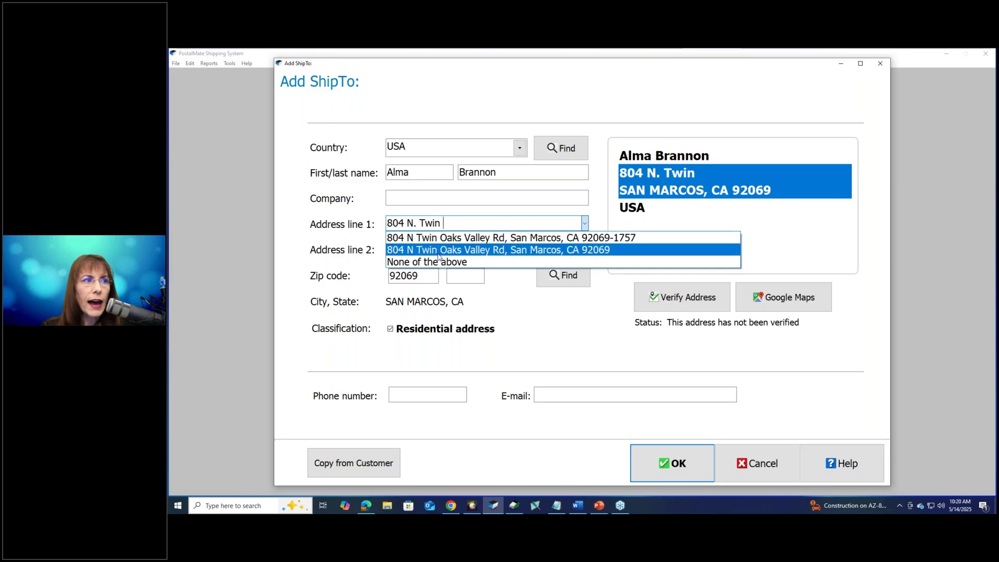
pyautogui.click(597, 250)
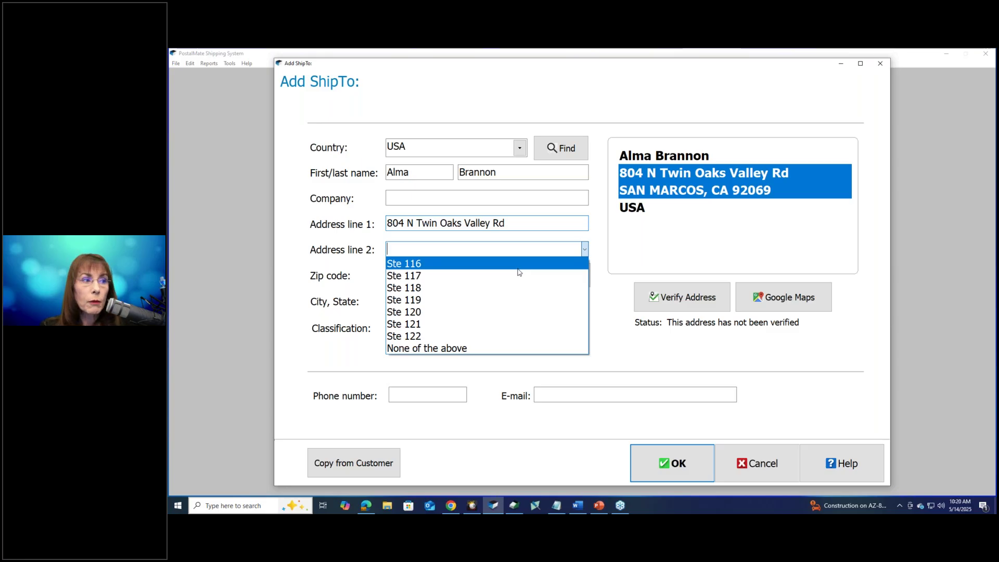
pyautogui.click(418, 336)
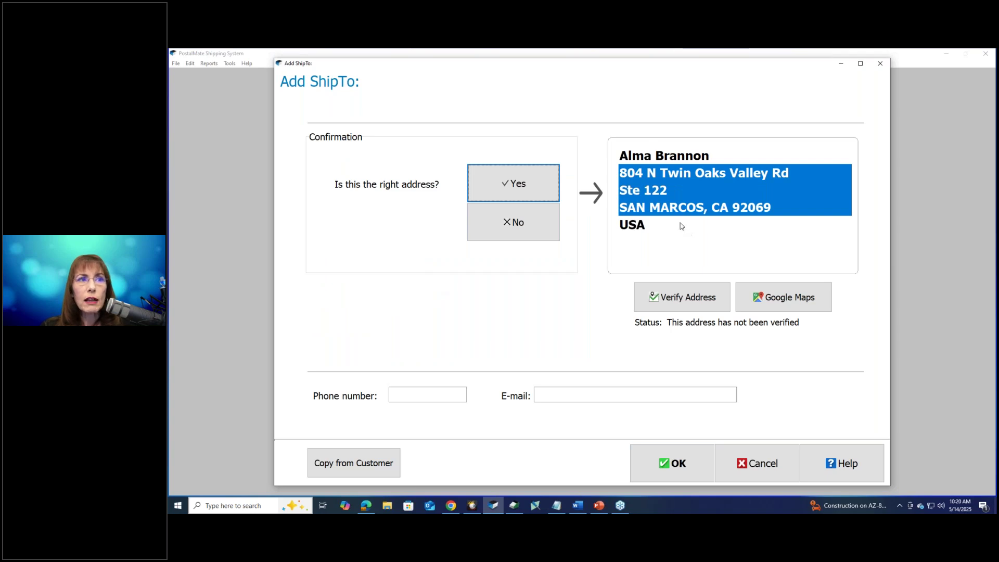
# Confirm the suggested address and enter the recipient's phone number.
pyautogui.click(515, 188)
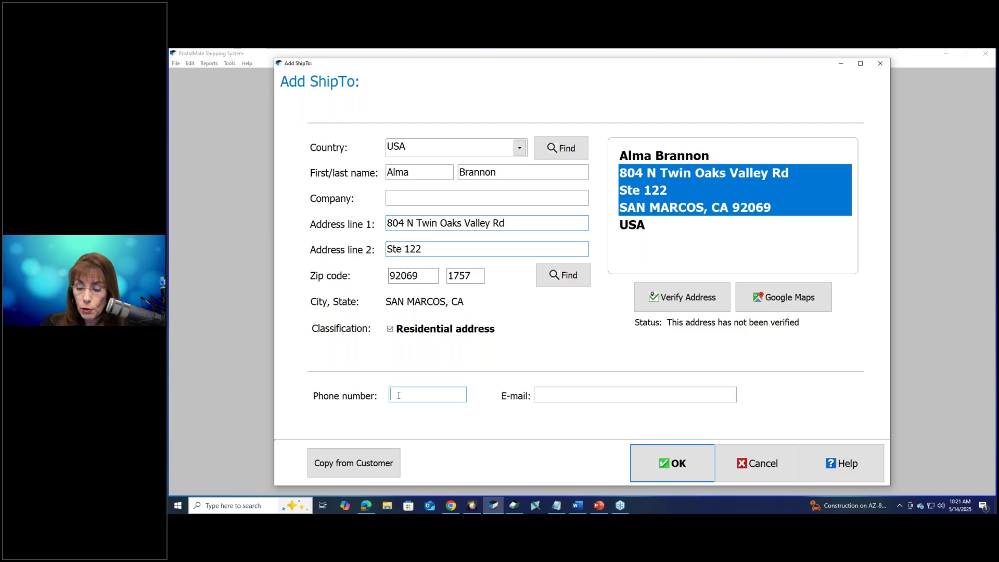
pyautogui.write('55555')
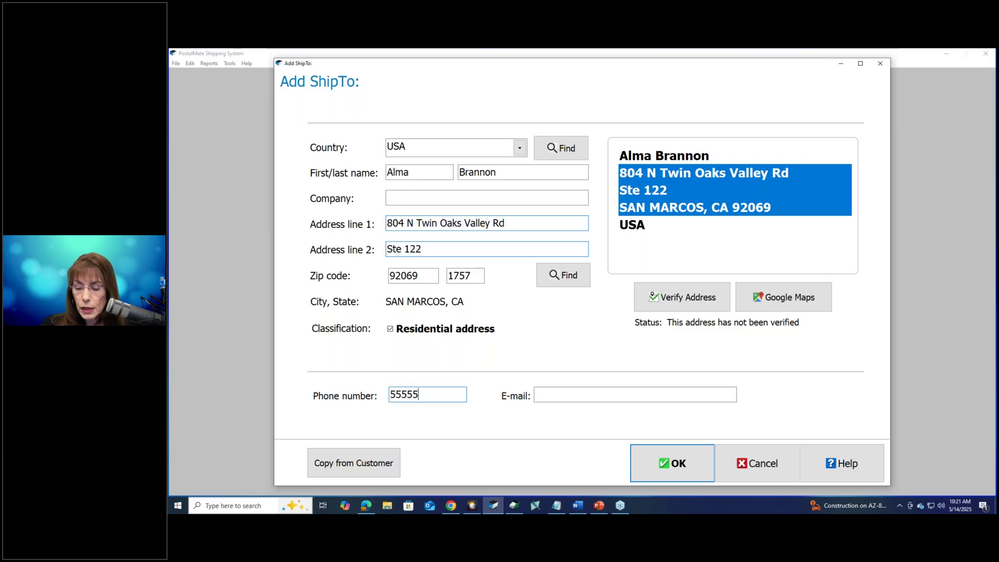
pyautogui.write('55555')
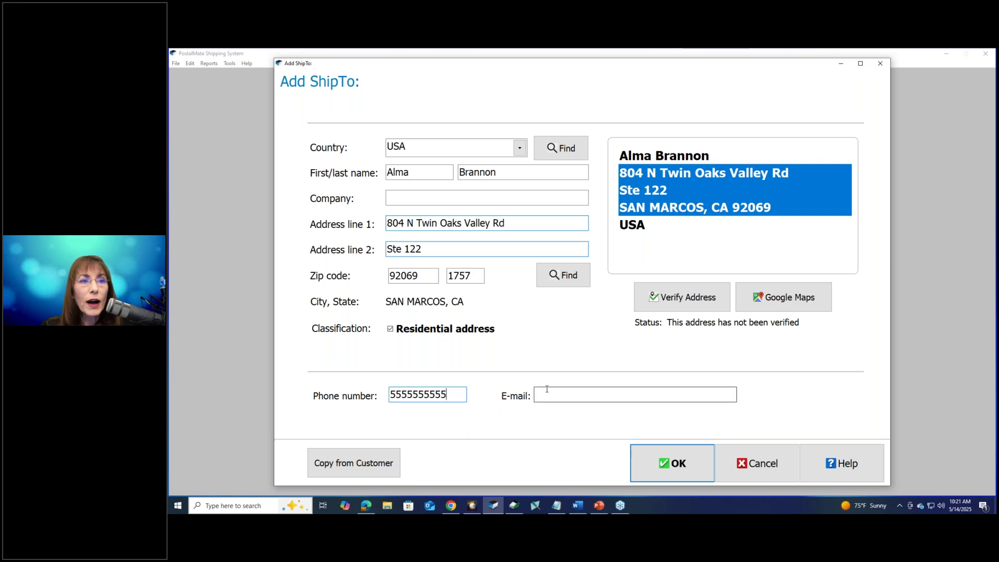
# Save the new ship-to recipient record.
pyautogui.click(672, 463)
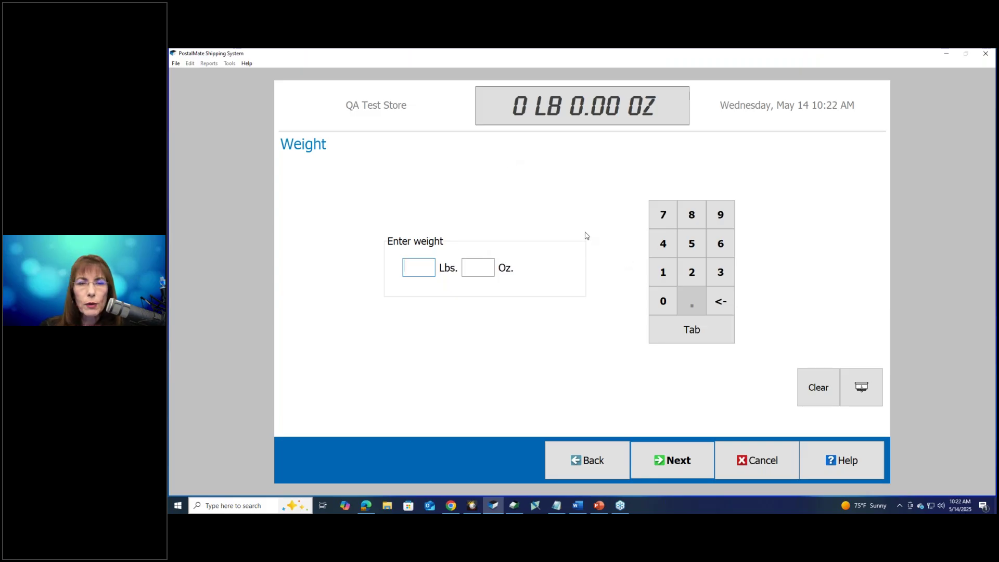
# Enter a 1 lb package weight and continue to packaging and dimensions.
pyautogui.write('1')
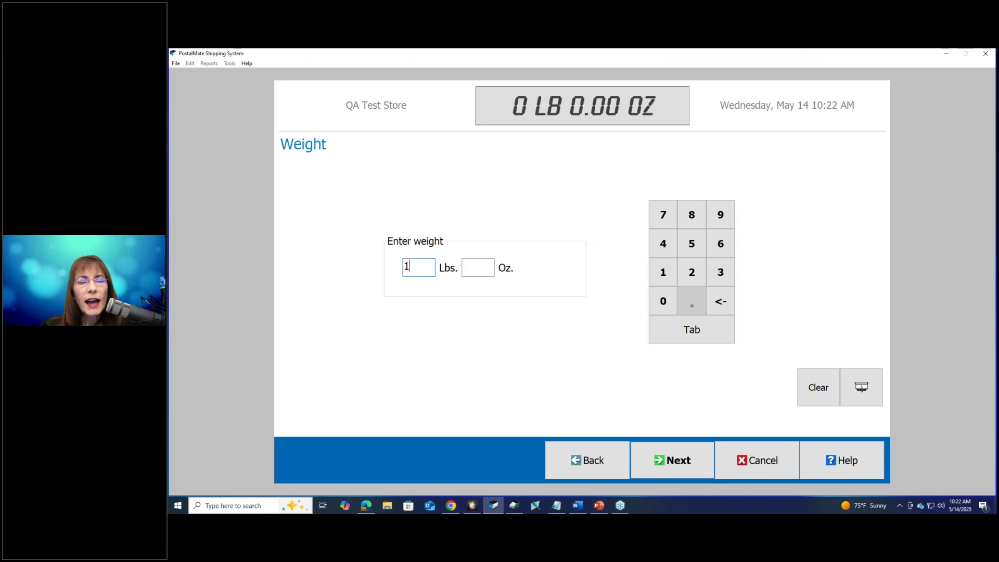
pyautogui.click(679, 467)
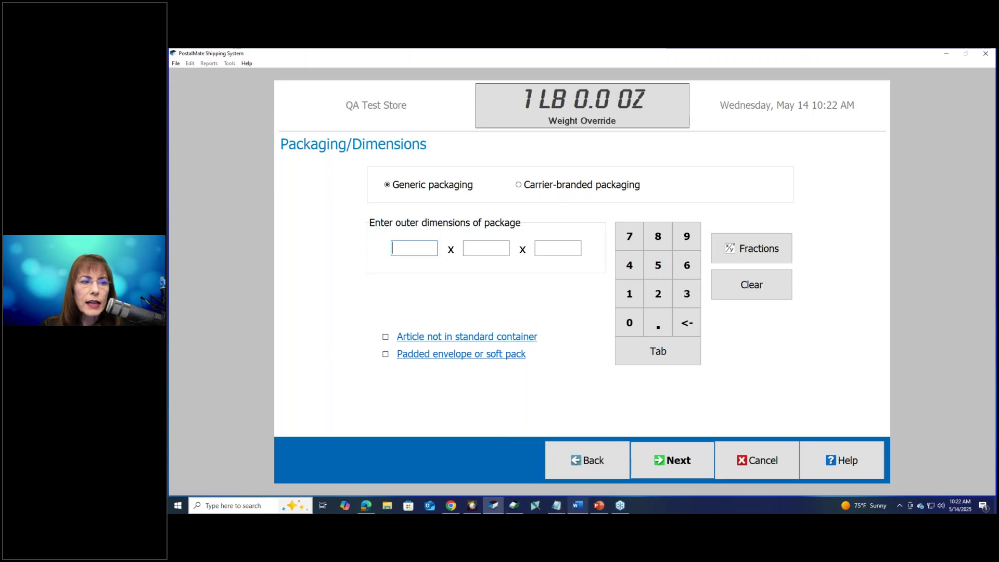
pyautogui.click(578, 510)
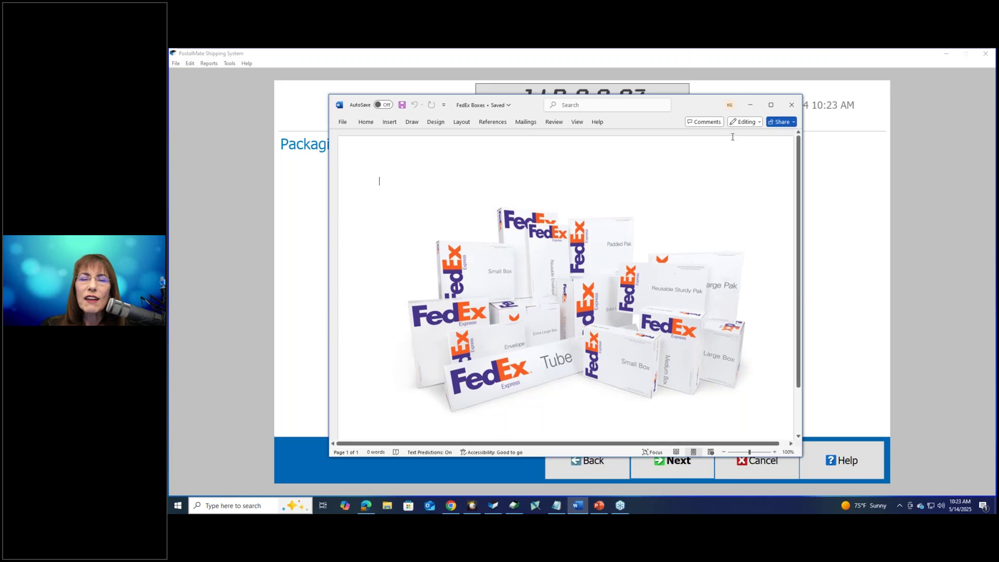
pyautogui.click(750, 106)
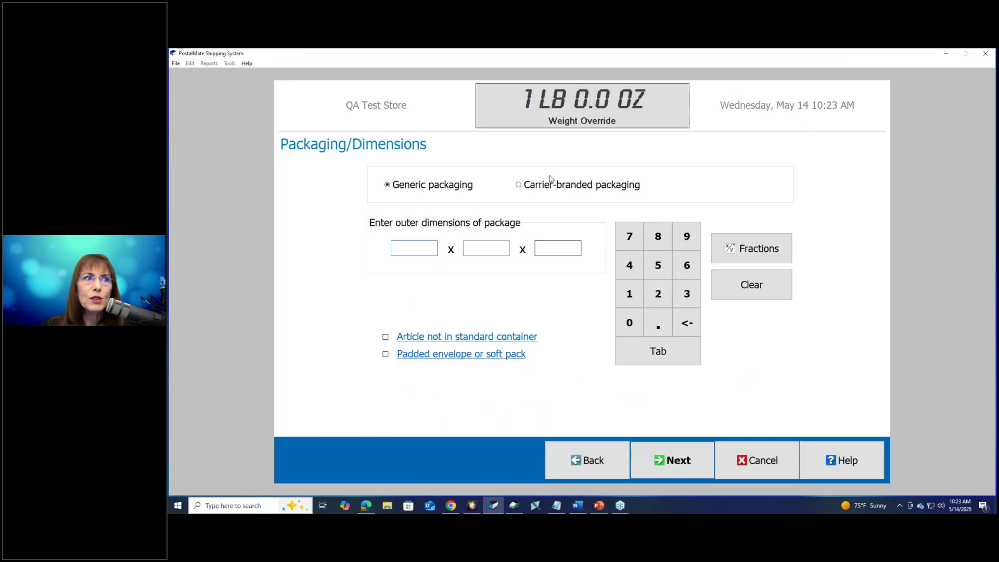
# Keep generic packaging and enter dimensions 12.5 x 12.5 x 12.75.
pyautogui.click(567, 186)
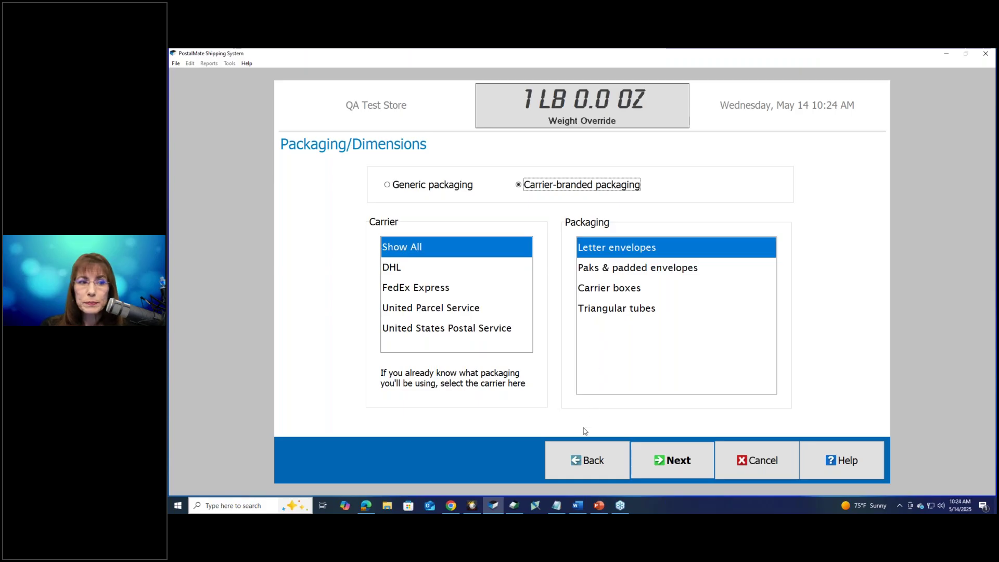
pyautogui.click(441, 187)
pyautogui.click(404, 245)
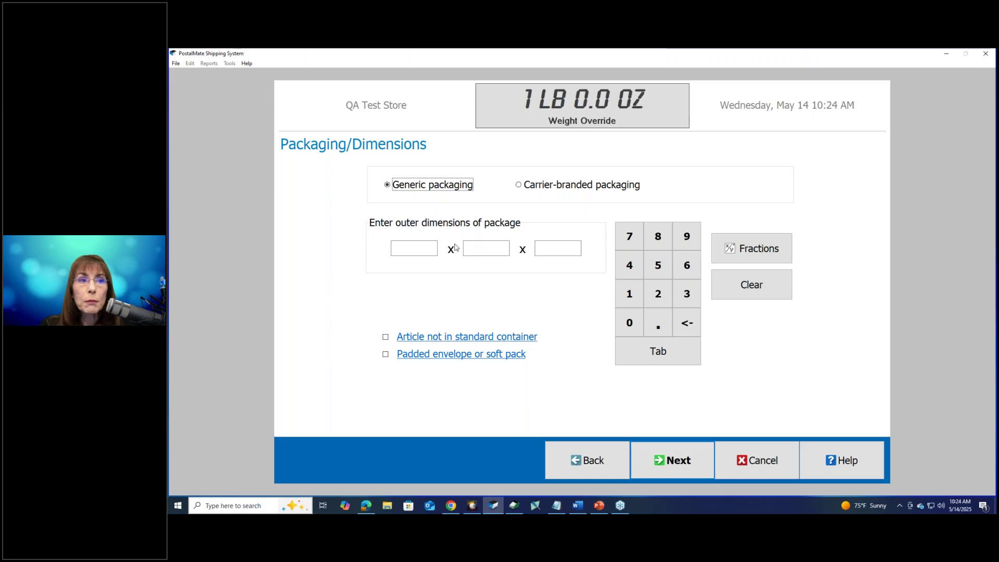
pyautogui.click(415, 249)
pyautogui.click(416, 249)
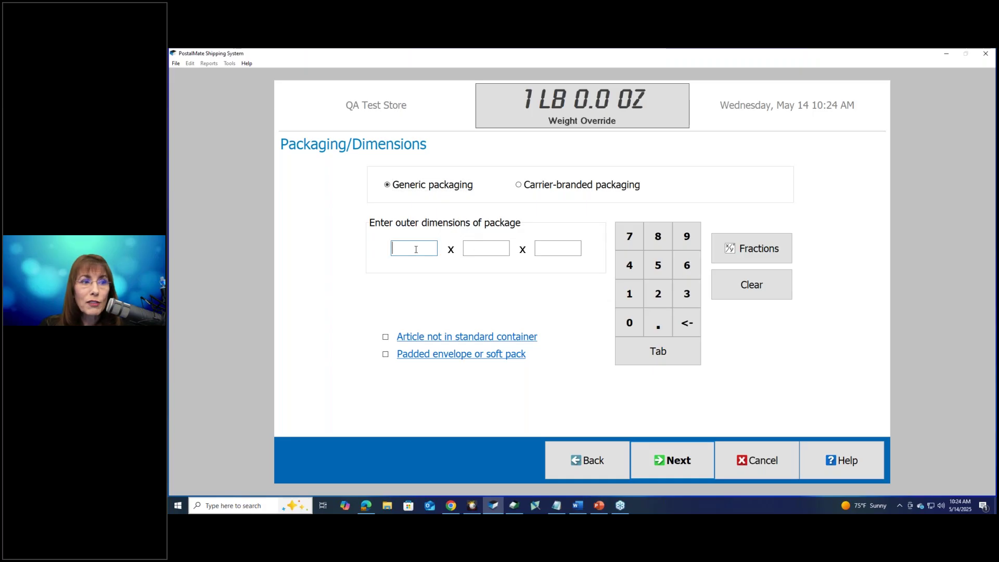
pyautogui.write('12.5')
pyautogui.press('Tab')
pyautogui.write('12.5')
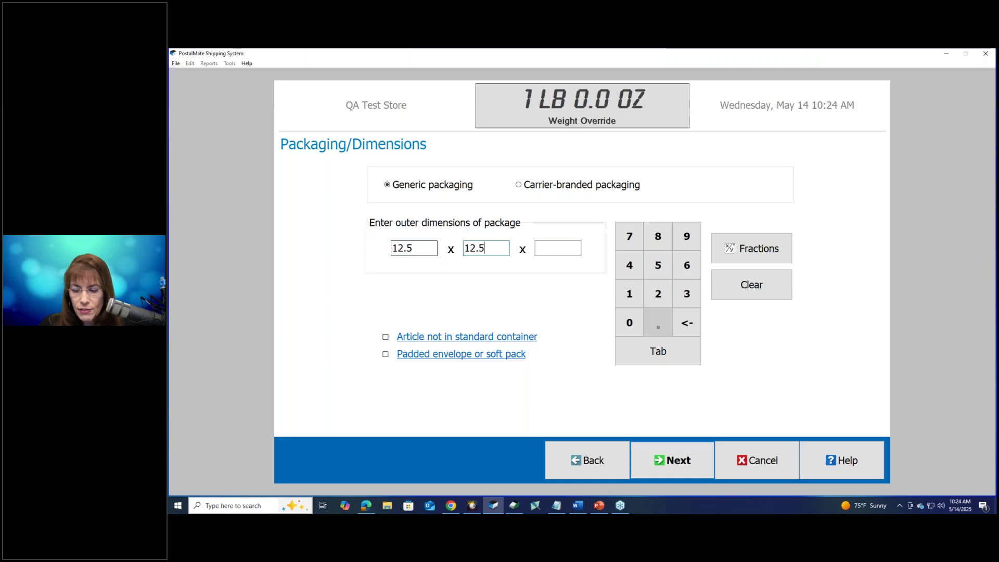
pyautogui.press('Tab')
pyautogui.write('12.75')
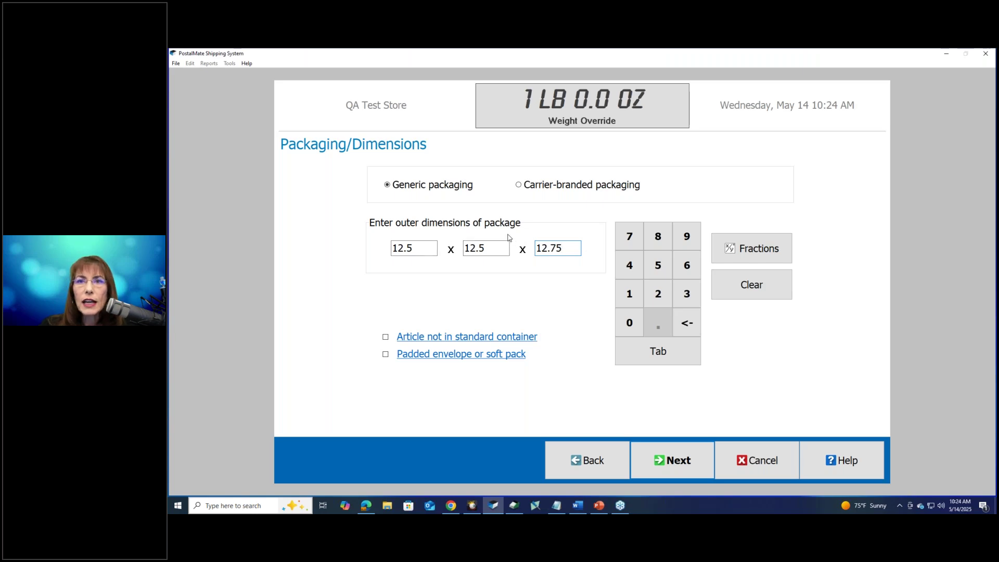
# Replace the dimensions with 13 x 13 x 13.
pyautogui.click(434, 248)
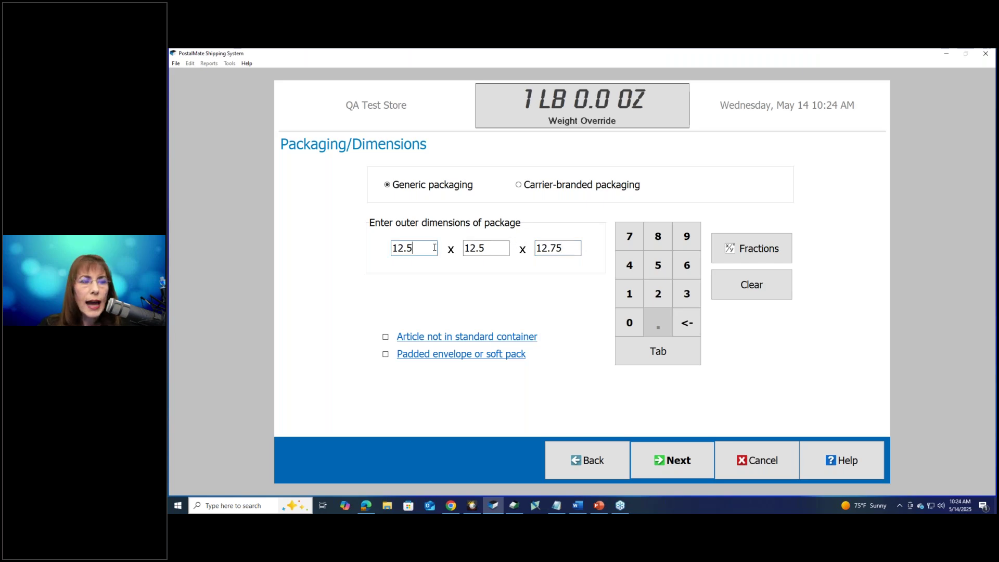
pyautogui.press('BackSpace')
pyautogui.press('BackSpace')
pyautogui.press('BackSpace')
pyautogui.press('BackSpace')
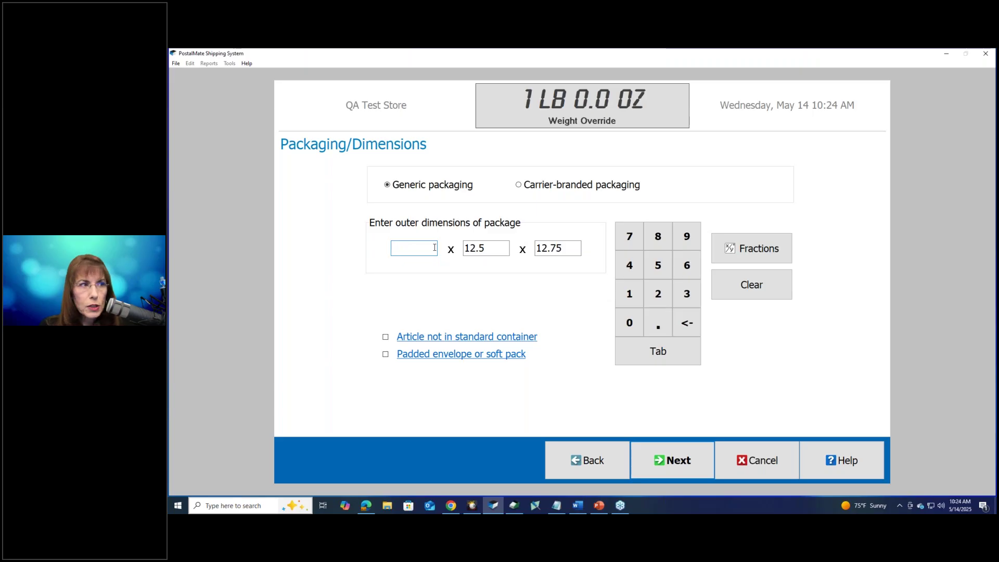
pyautogui.write('13')
pyautogui.press('Tab')
pyautogui.write('13')
pyautogui.press('Tab')
pyautogui.write('13')
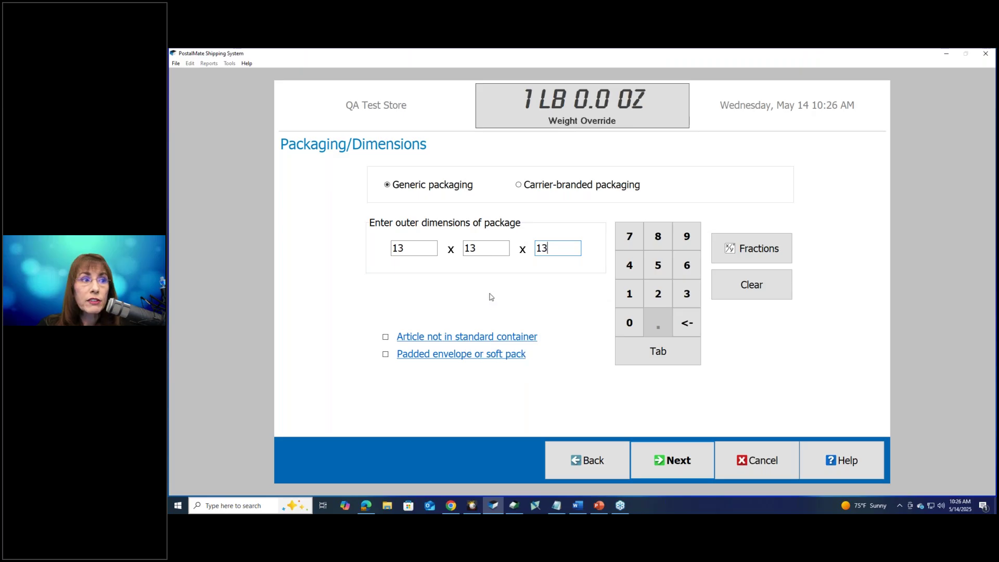
pyautogui.click(386, 337)
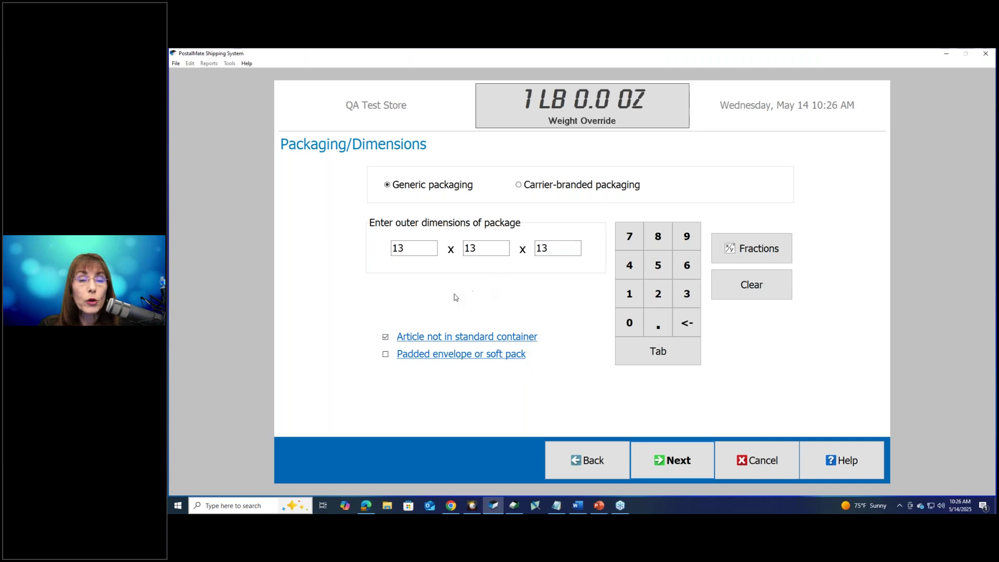
pyautogui.click(387, 337)
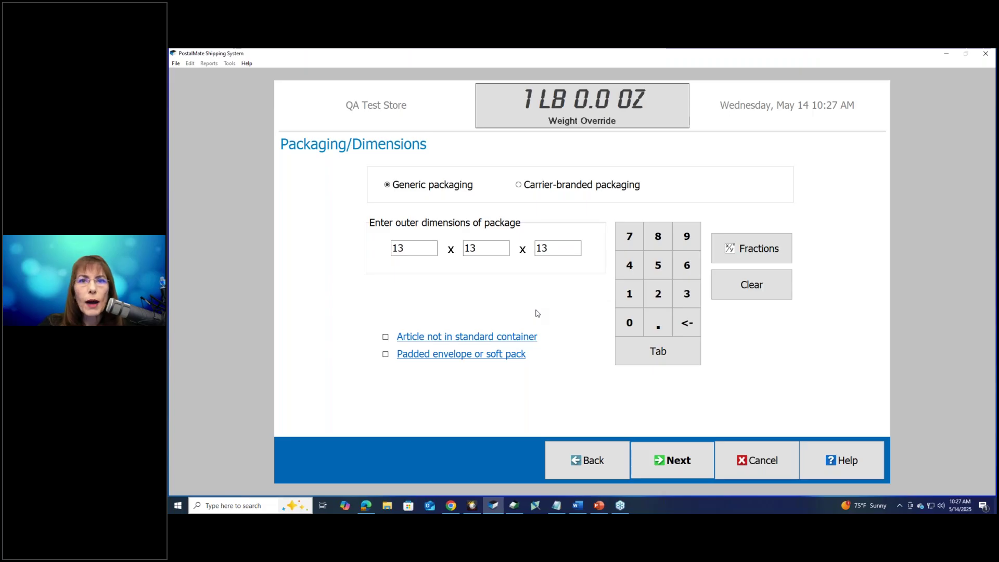
pyautogui.click(386, 337)
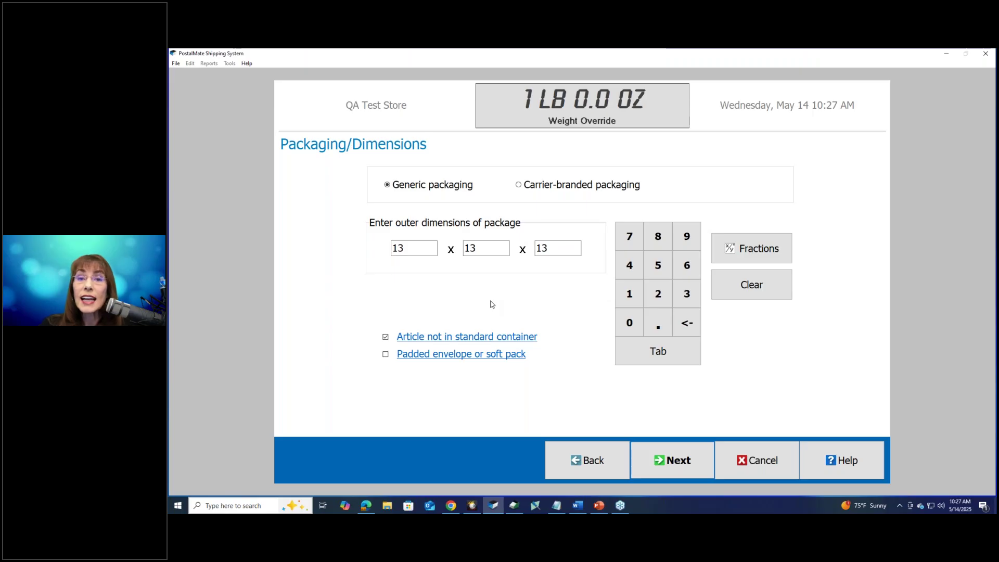
pyautogui.click(387, 337)
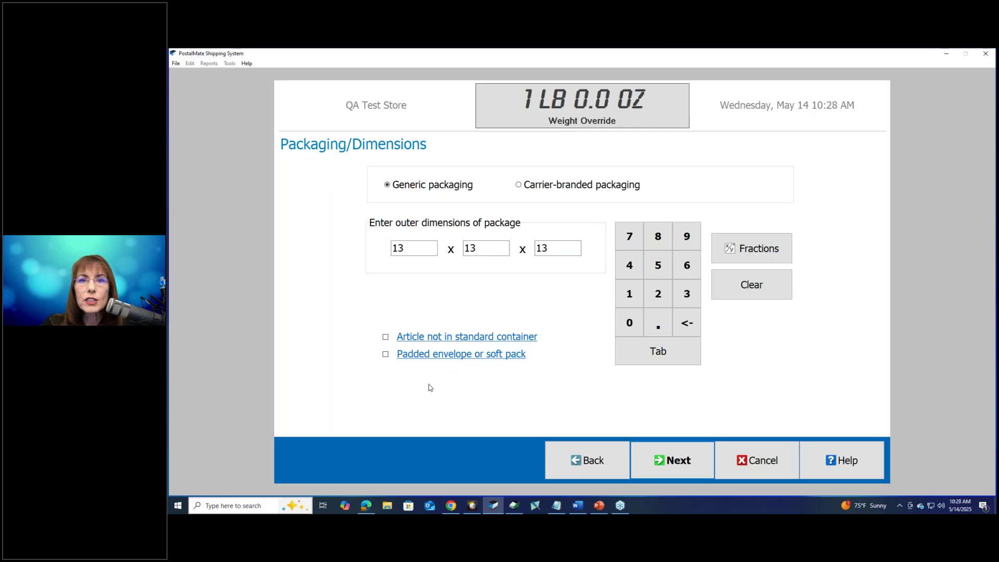
pyautogui.click(385, 354)
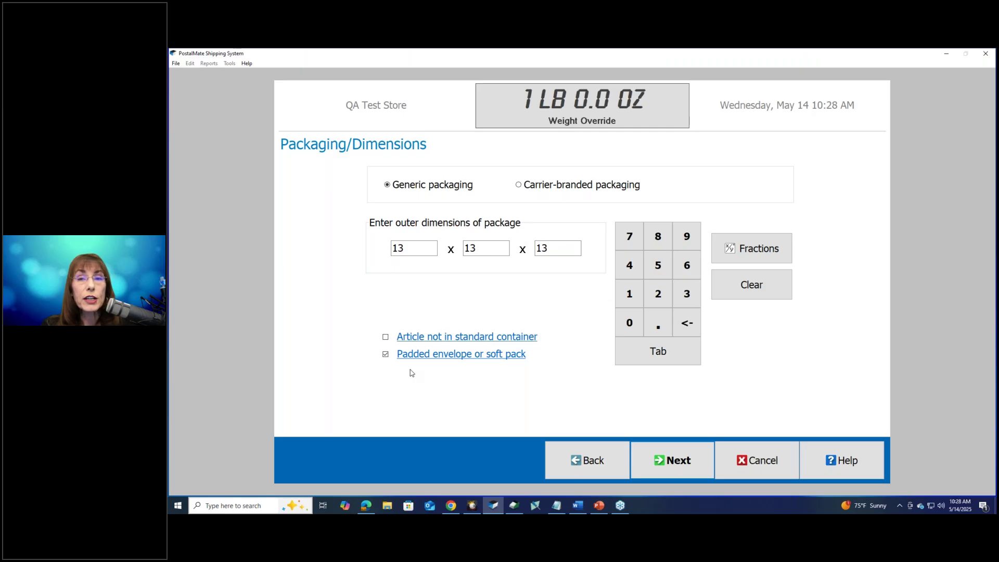
pyautogui.click(385, 354)
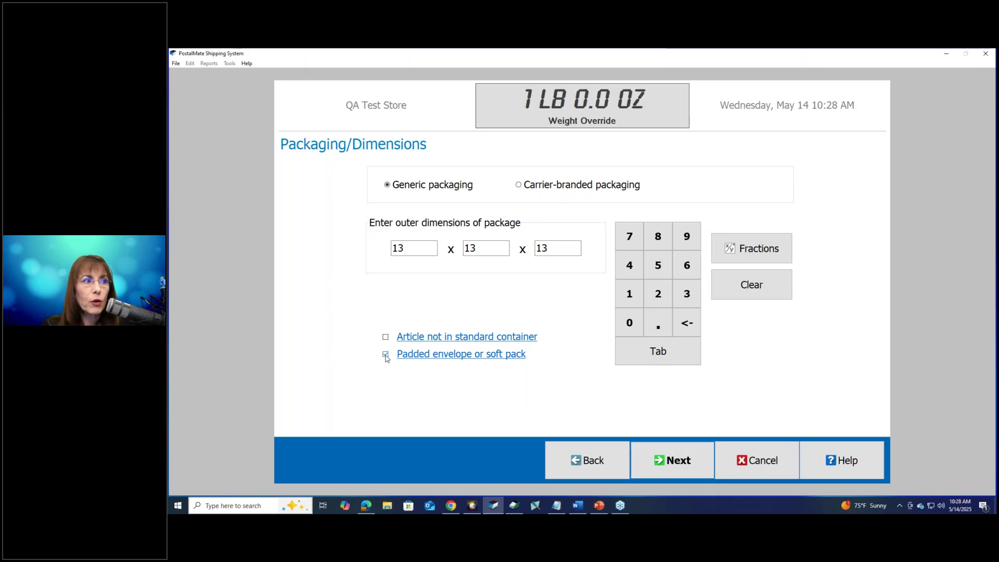
# Continue past dimensions, leave the declared value blank, and show carrier rates.
pyautogui.click(665, 462)
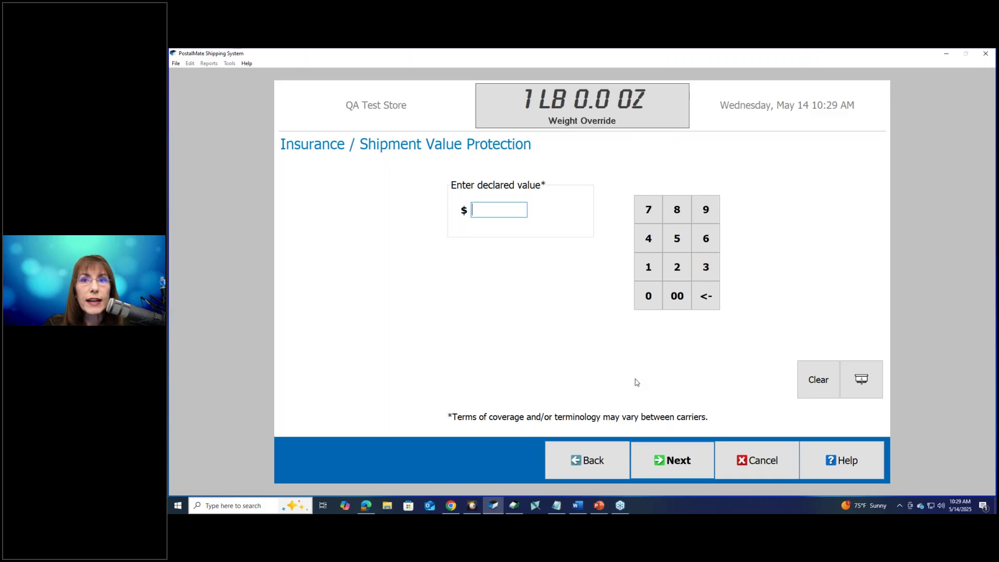
pyautogui.click(684, 470)
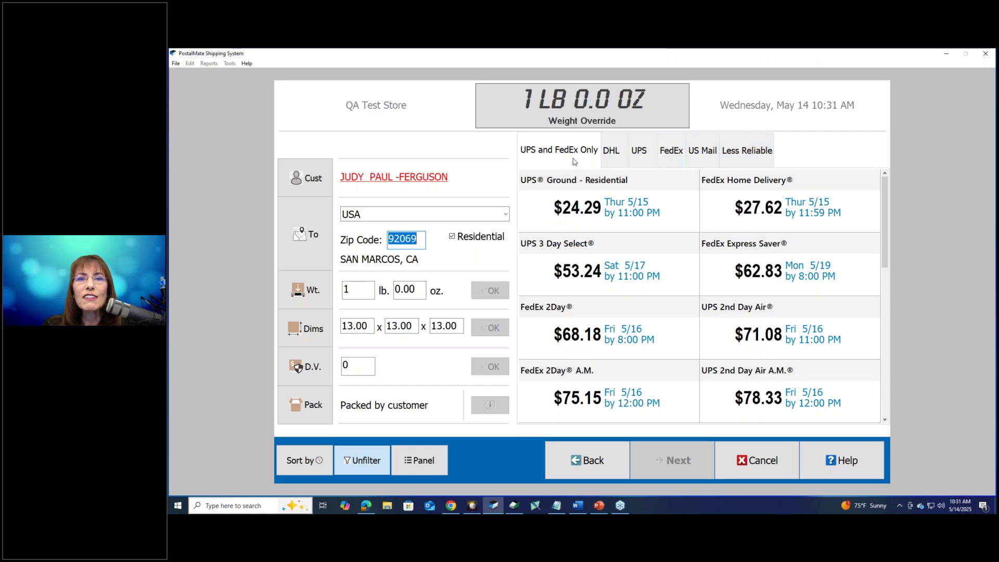
# Select UPS Ground – Residential at $24.29 for the 14 lb billable box.
pyautogui.click(676, 207)
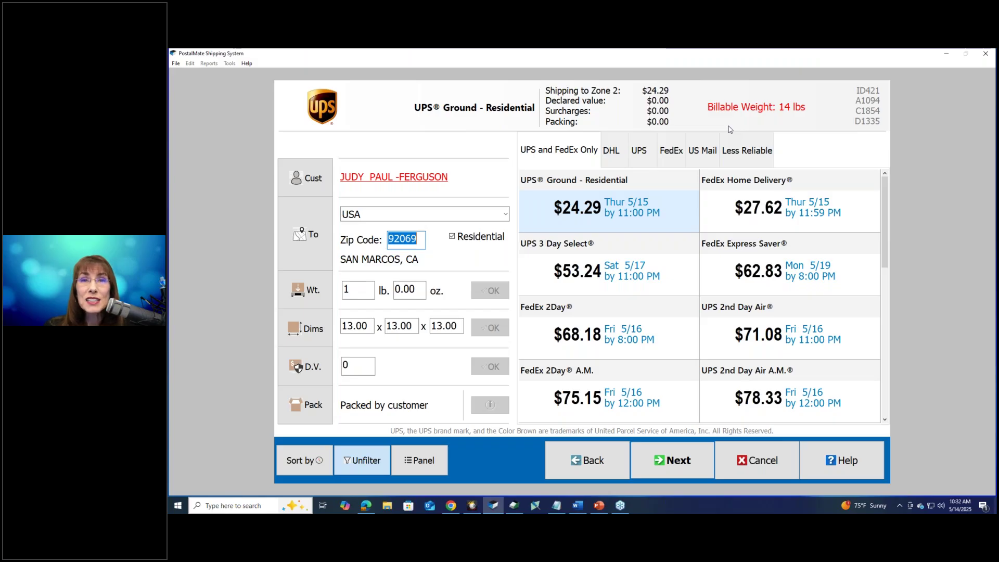
pyautogui.click(365, 325)
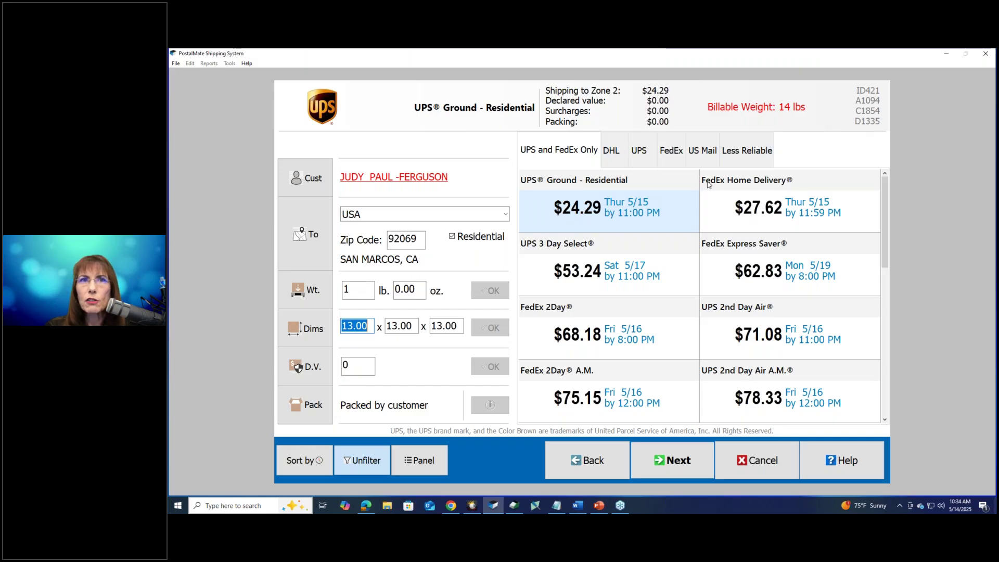
pyautogui.click(763, 200)
pyautogui.click(640, 255)
pyautogui.click(744, 261)
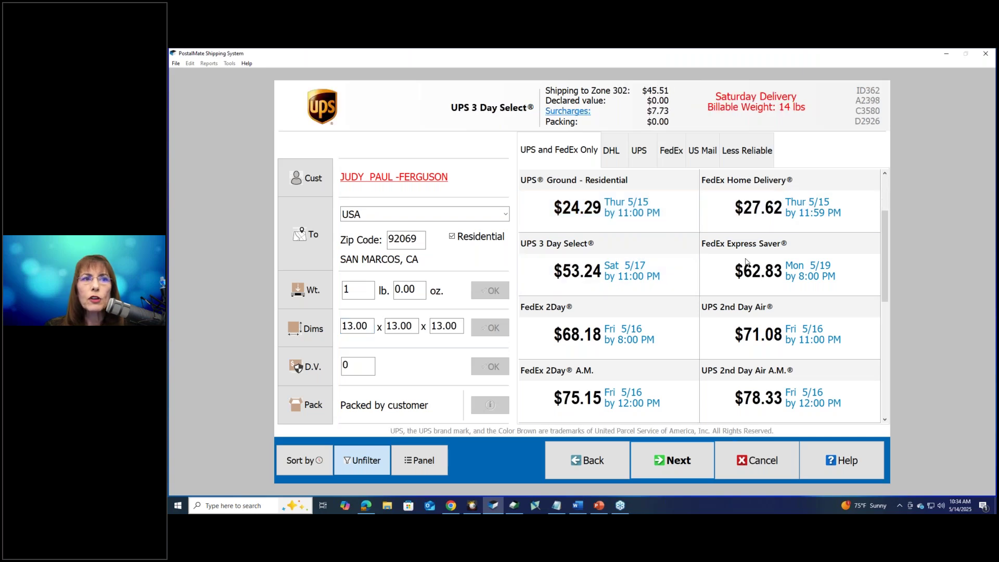
pyautogui.click(669, 325)
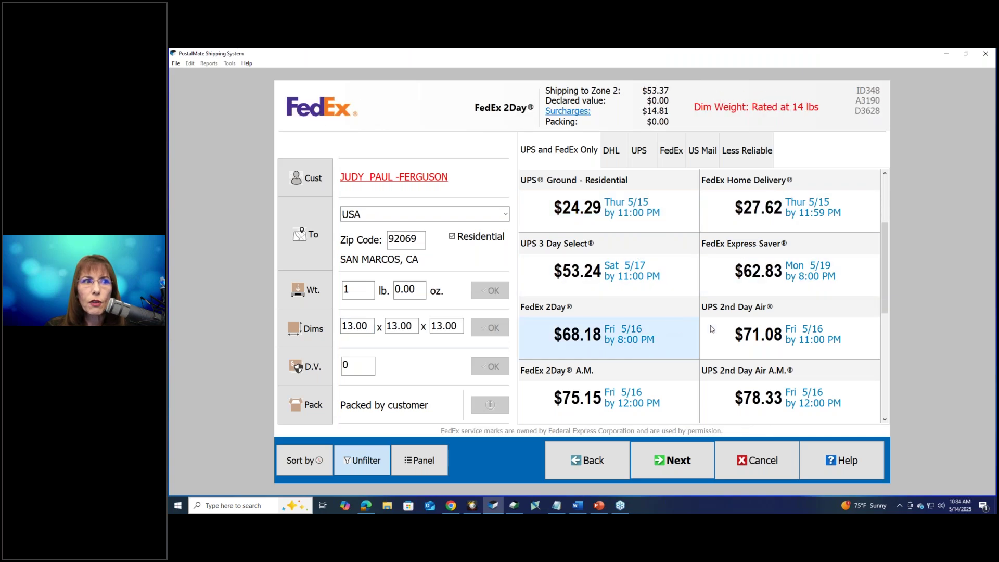
pyautogui.click(753, 332)
pyautogui.click(783, 284)
pyautogui.click(679, 282)
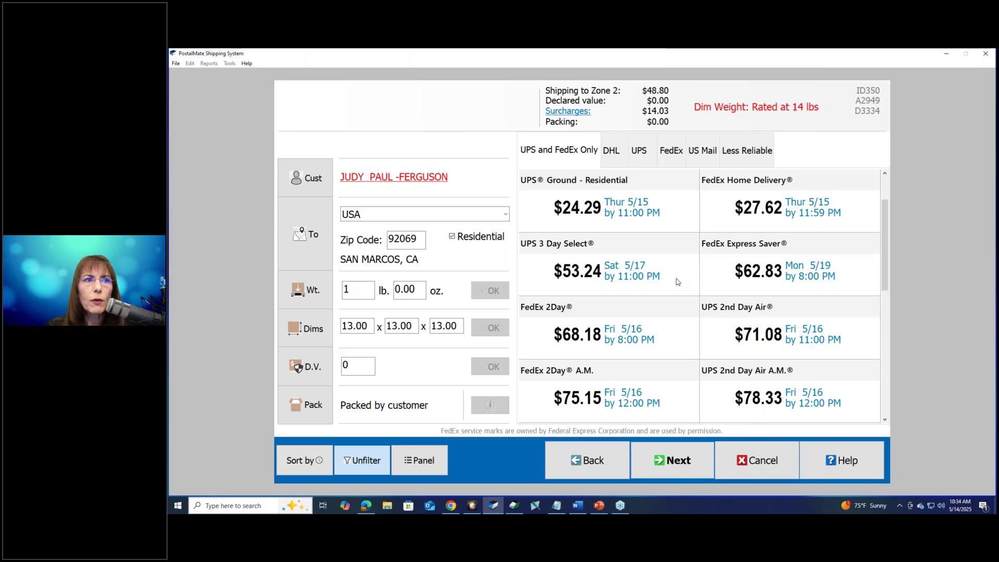
pyautogui.click(677, 222)
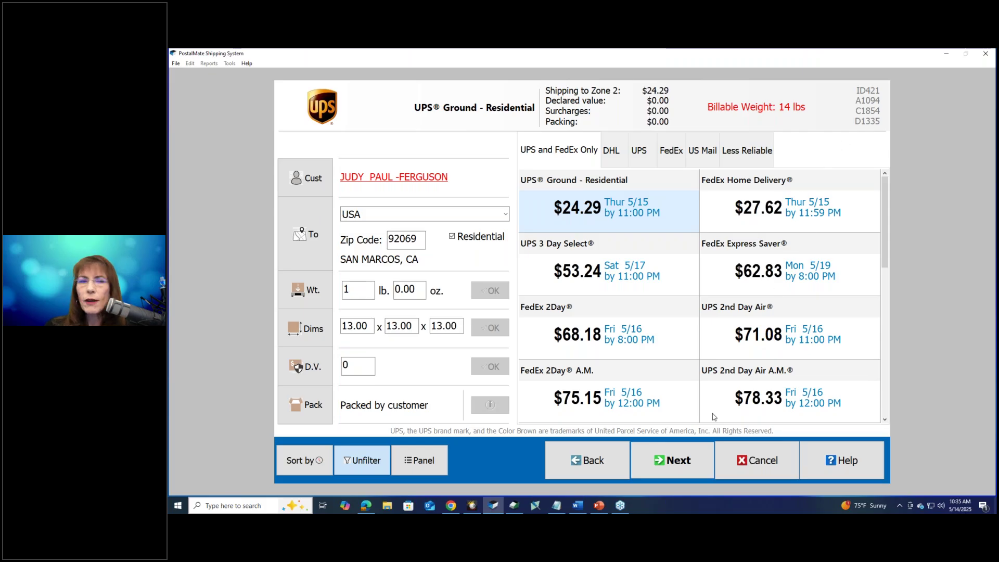
# Continue from the rate screen to the add-ons for the UPS Ground – Residential shipment.
pyautogui.click(685, 468)
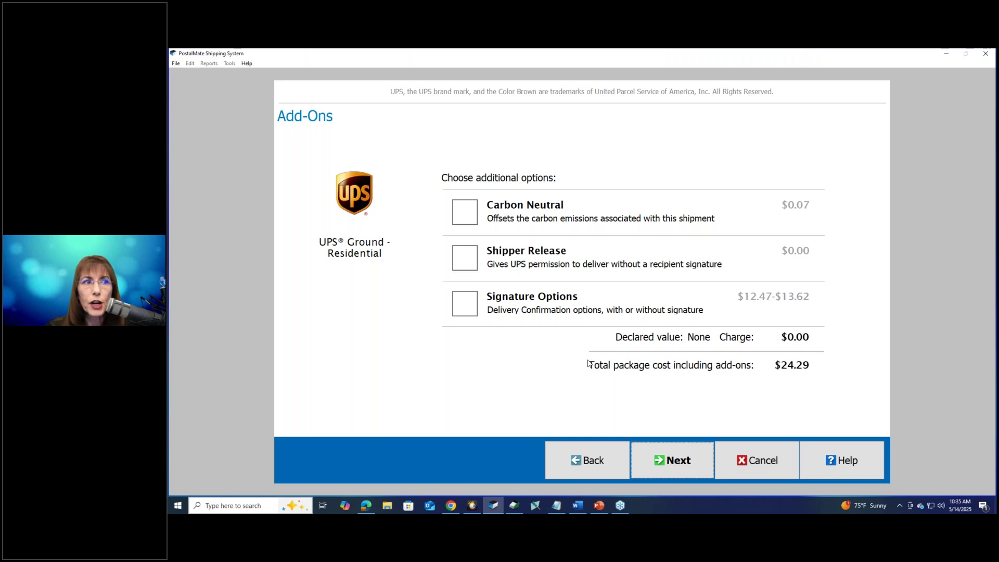
# Skip add-ons to reach Review & Confirm at $24.29, then bring up the Customer Discount entry.
pyautogui.click(671, 461)
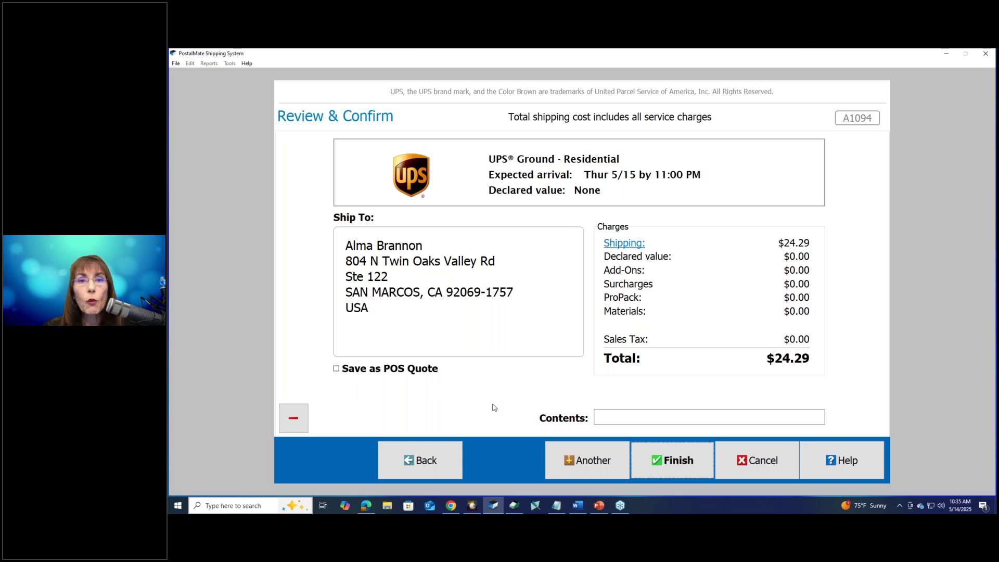
pyautogui.click(293, 418)
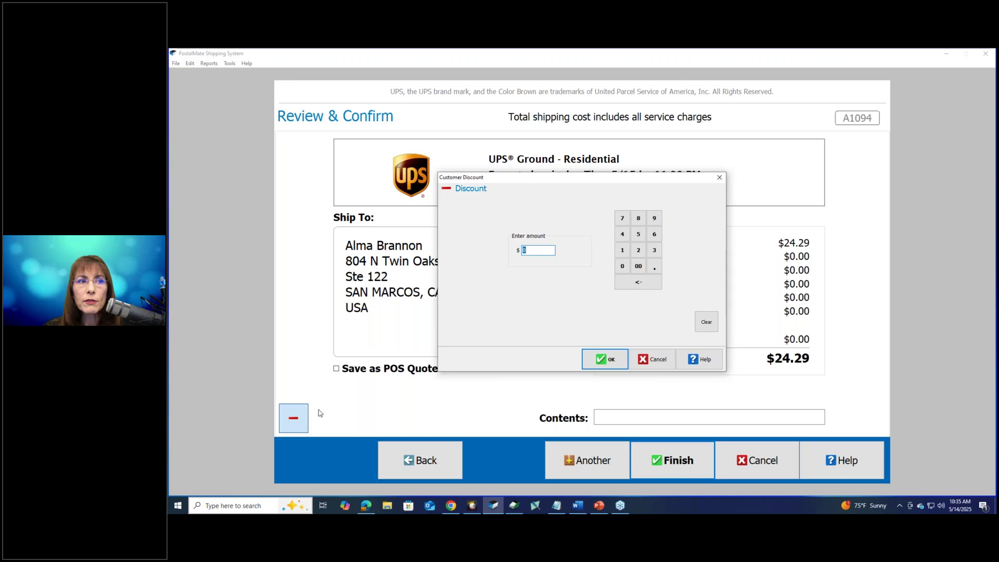
# Apply a $2.00 customer discount, then remove it so the total returns to $24.29.
pyautogui.click(638, 249)
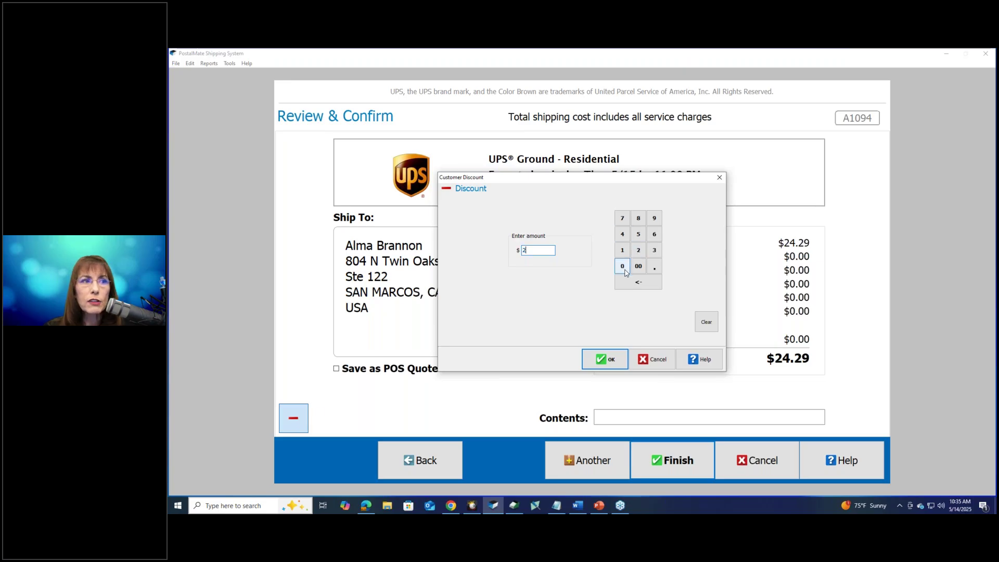
pyautogui.click(635, 269)
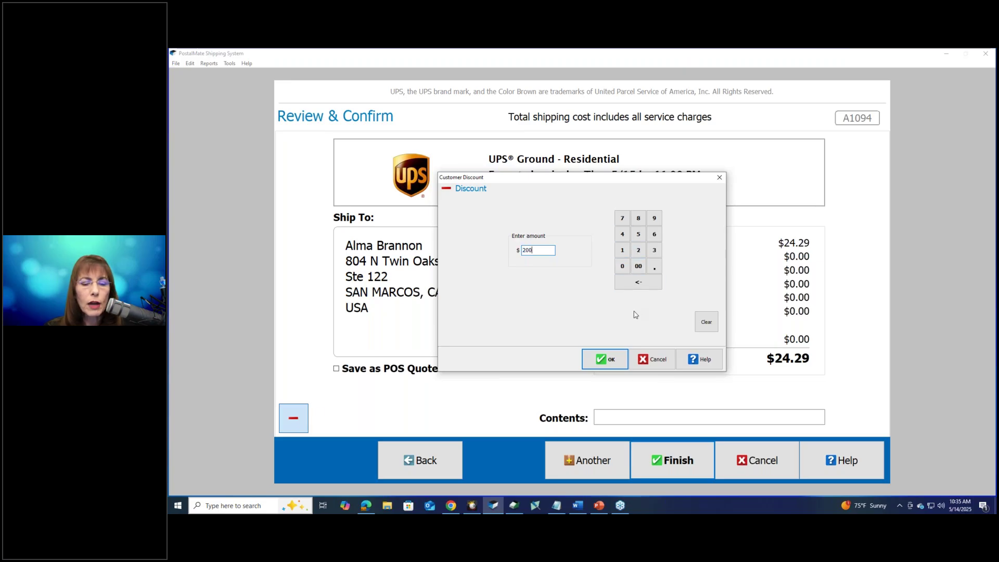
pyautogui.click(655, 266)
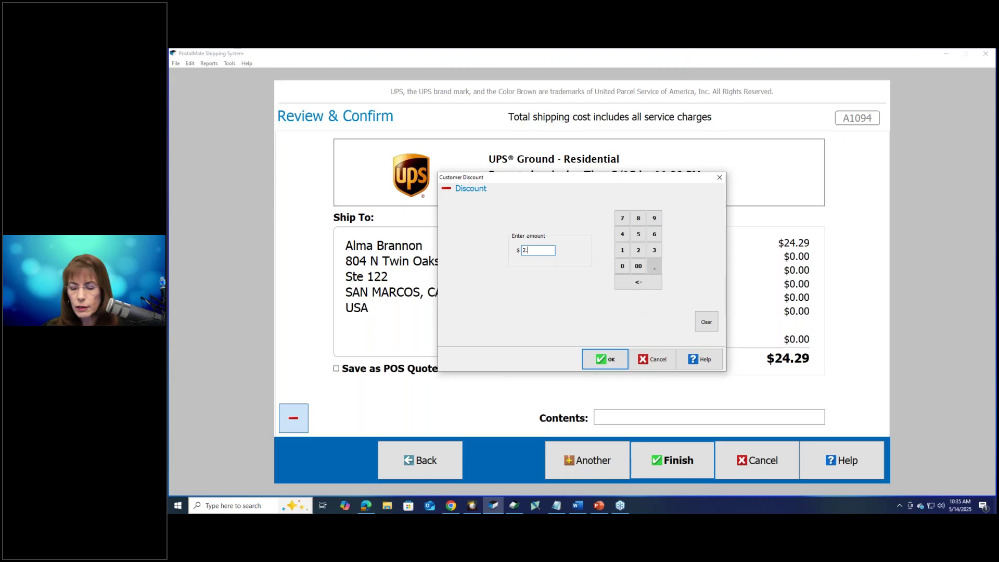
pyautogui.click(600, 358)
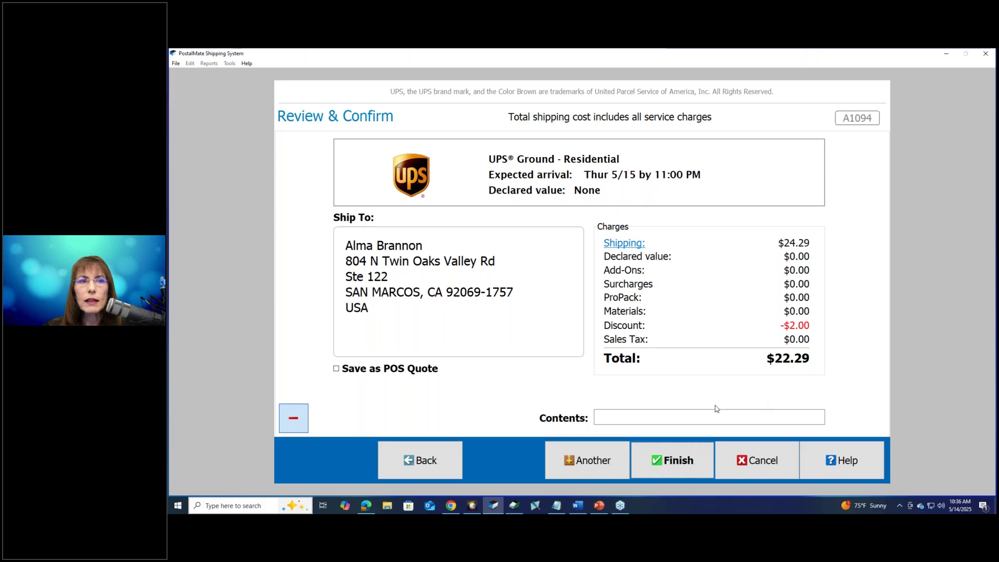
pyautogui.click(294, 423)
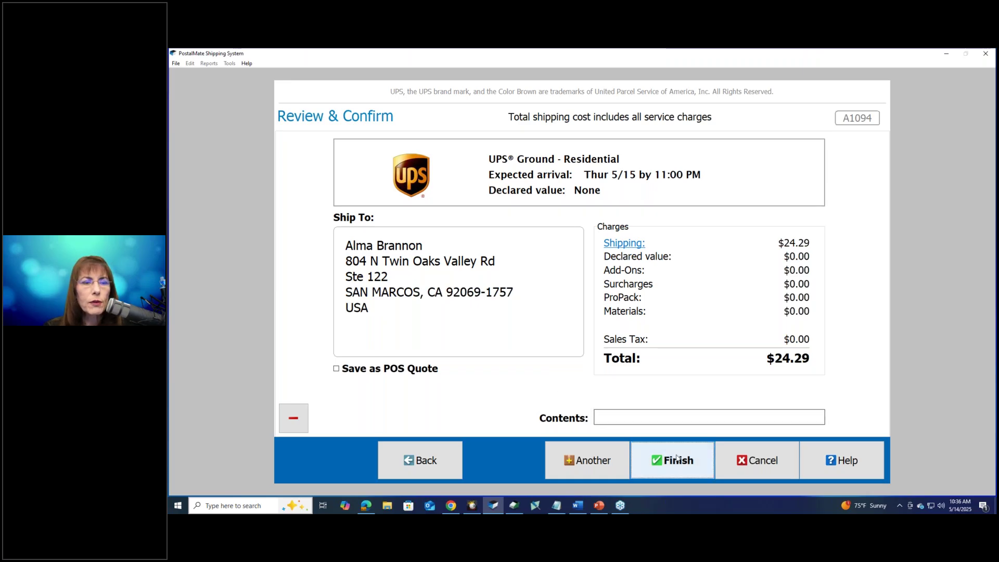
# Finish the UPS Ground shipment to San Marcos, CA and bring up its label preview.
pyautogui.click(667, 469)
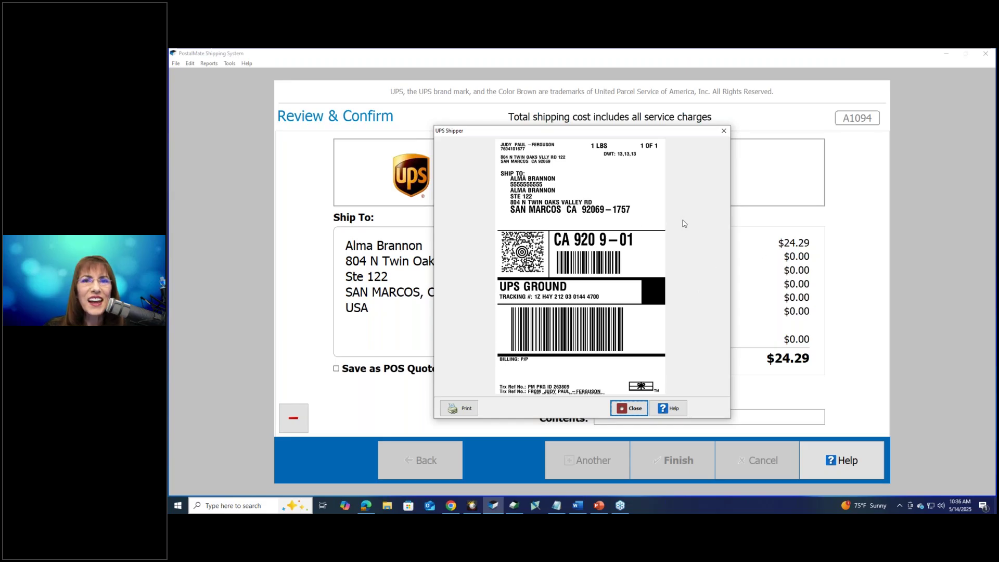
# Close the UPS Shipper label preview to get back to the Ship/Mail screen.
pyautogui.click(624, 412)
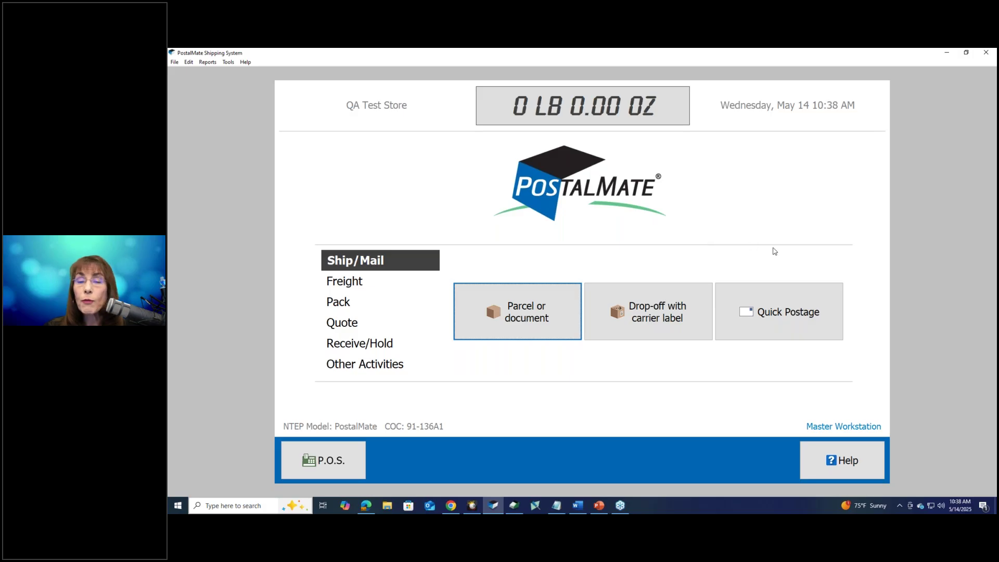
# Price a 2 oz USPS First-Class letter in Quick Postage at $1.44.
pyautogui.click(794, 321)
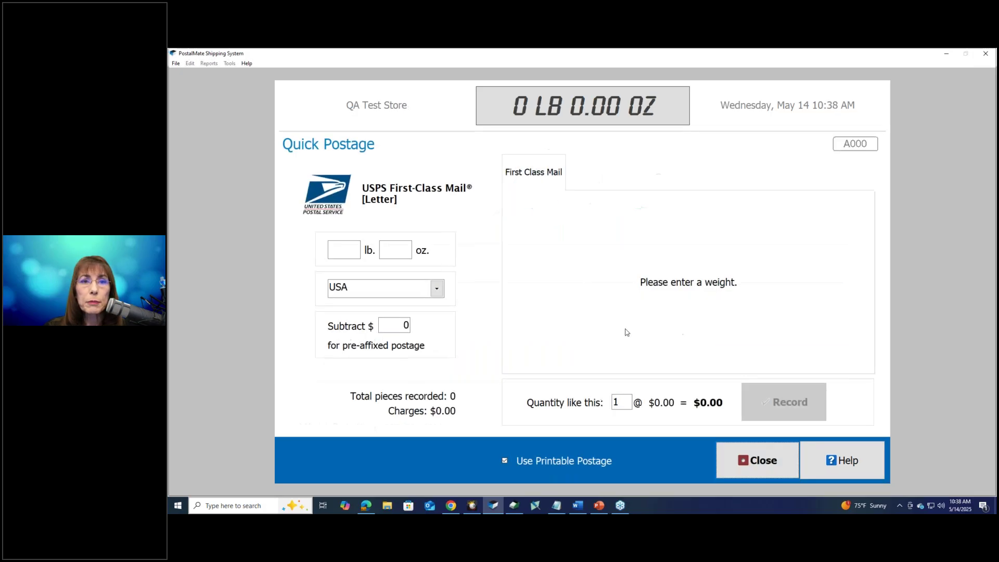
pyautogui.click(403, 249)
pyautogui.write('2')
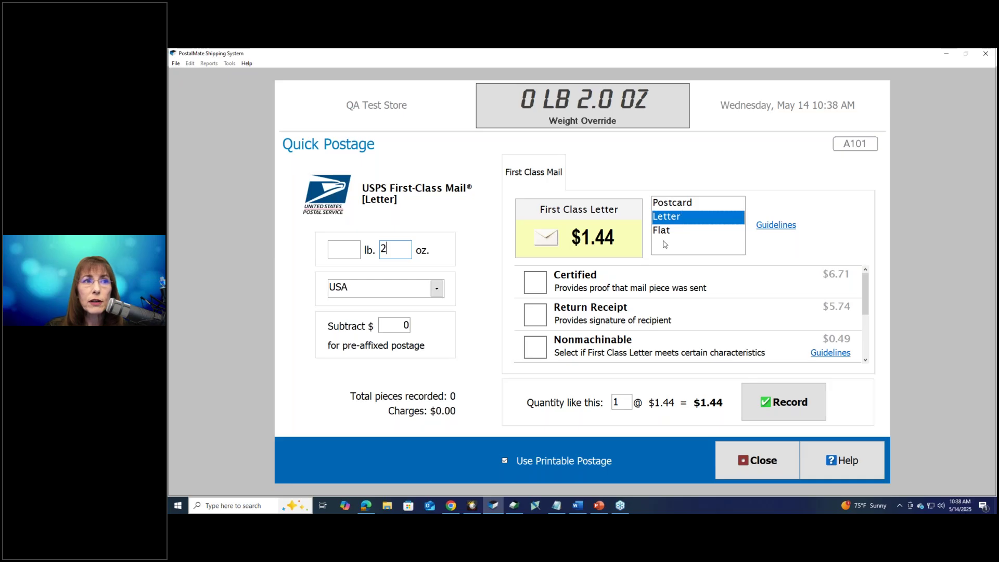
pyautogui.moveTo(665, 241)
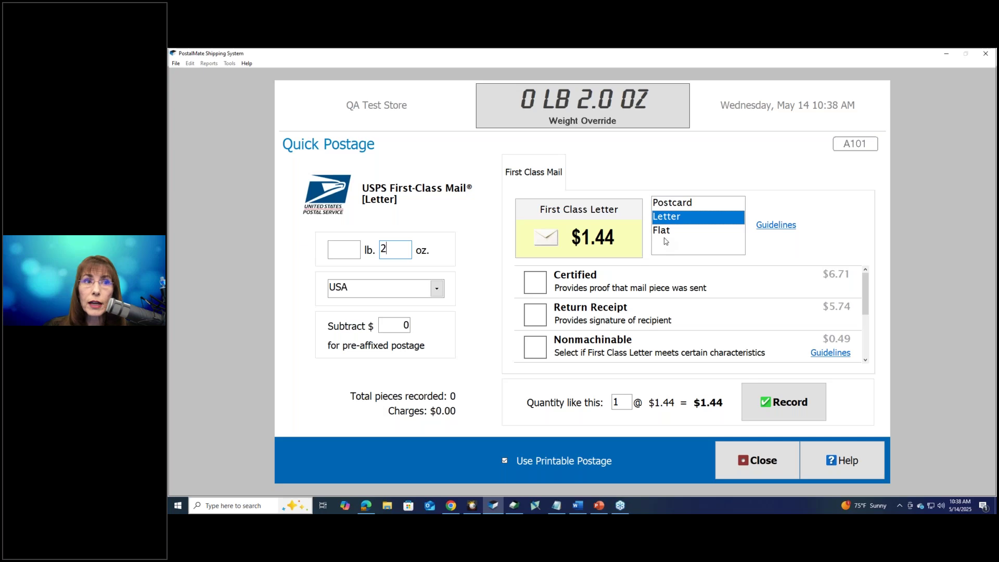
pyautogui.moveTo(680, 219)
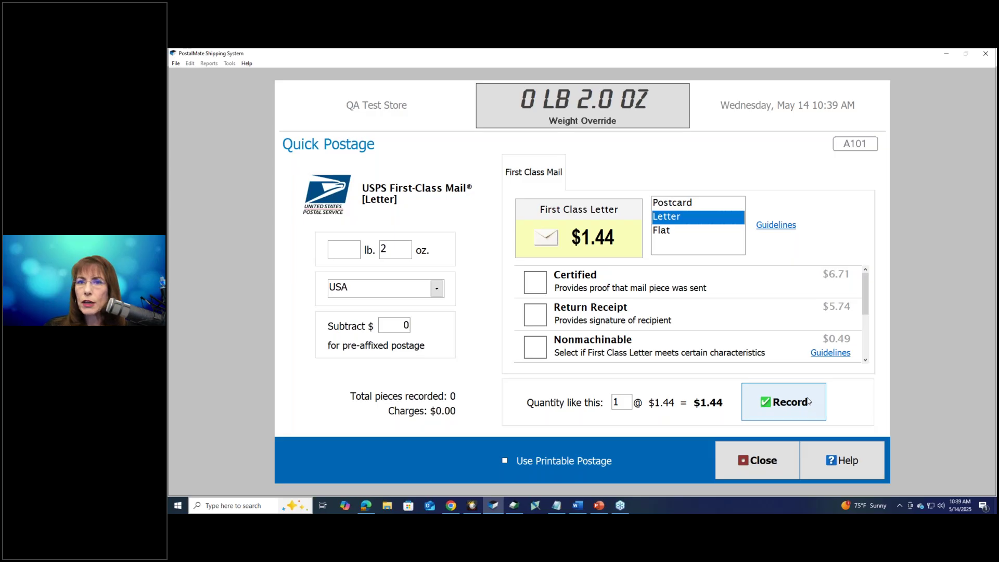
# Record the $1.44 letter postage, exit Quick Postage, and bring the POS Register forward.
pyautogui.click(809, 401)
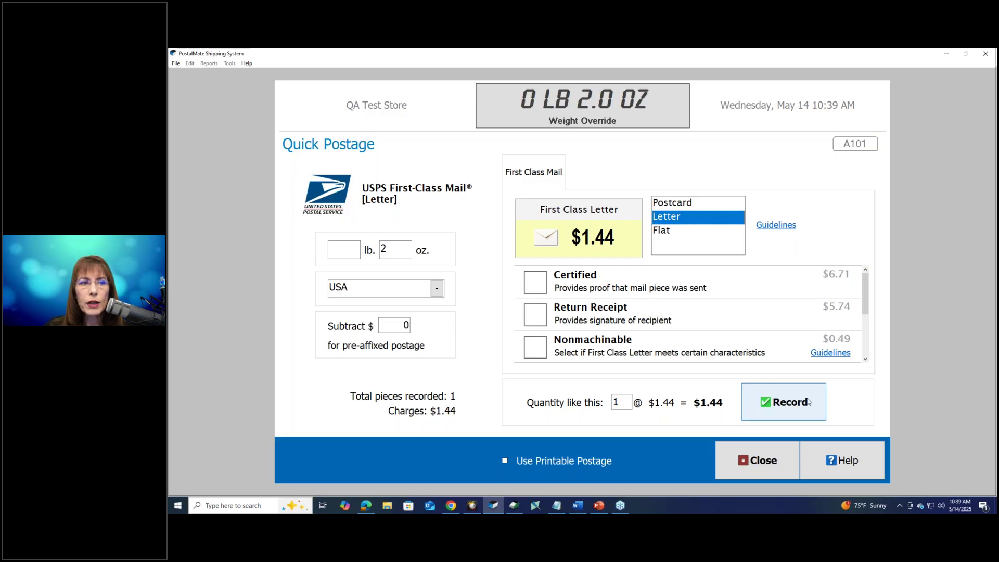
pyautogui.click(768, 474)
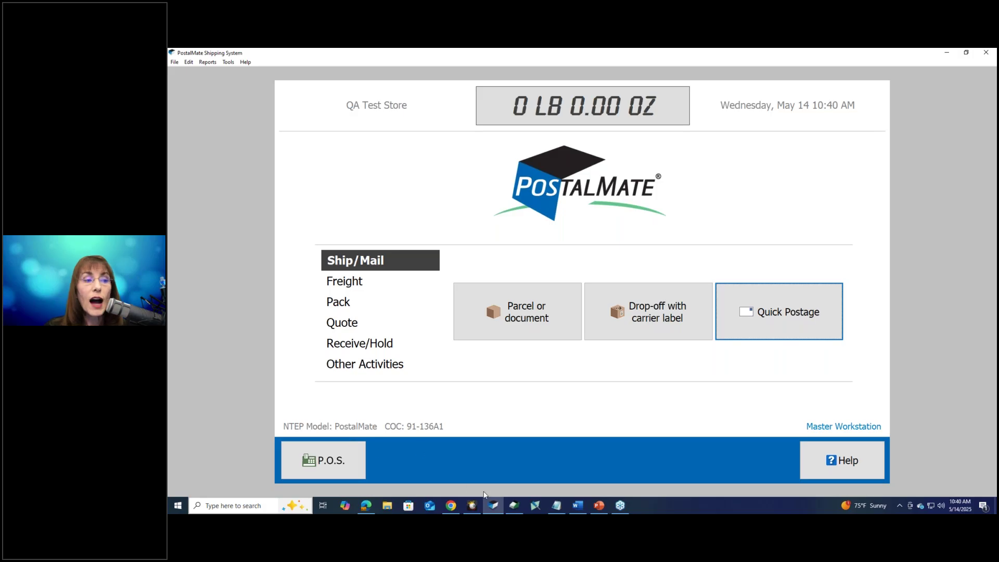
pyautogui.click(514, 508)
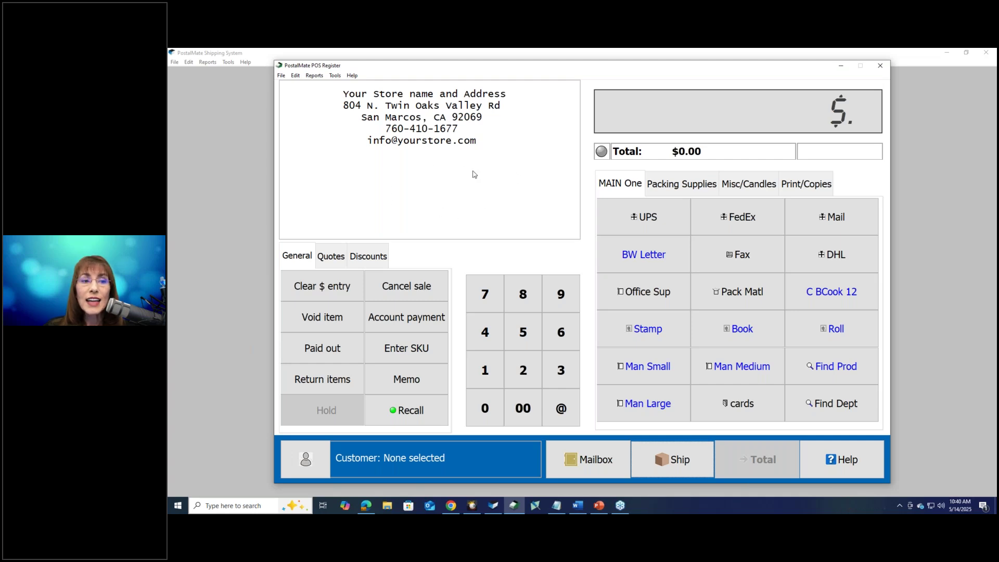
# Close the POS Register, reopen it from the taskbar, and close it again.
pyautogui.click(695, 473)
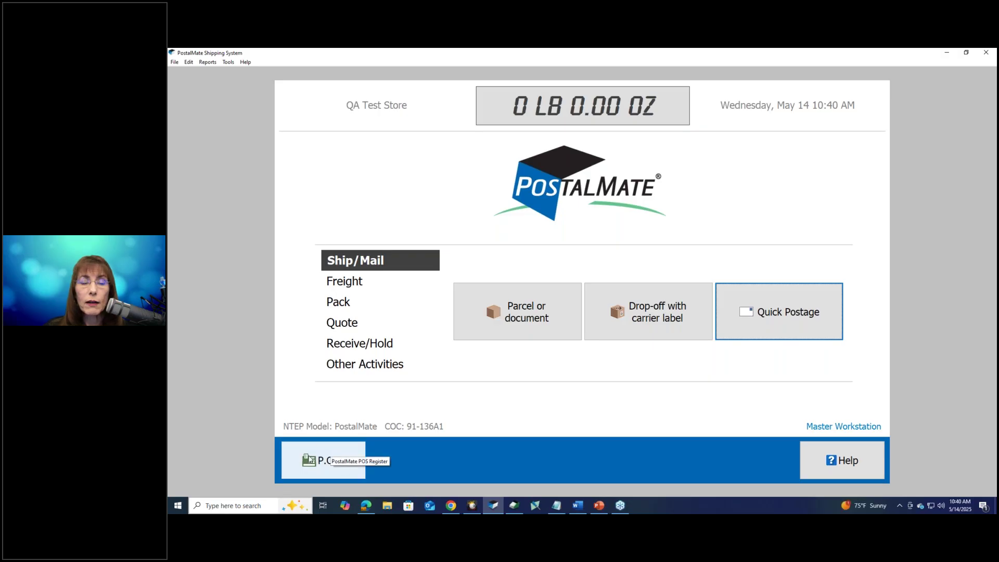
pyautogui.click(516, 504)
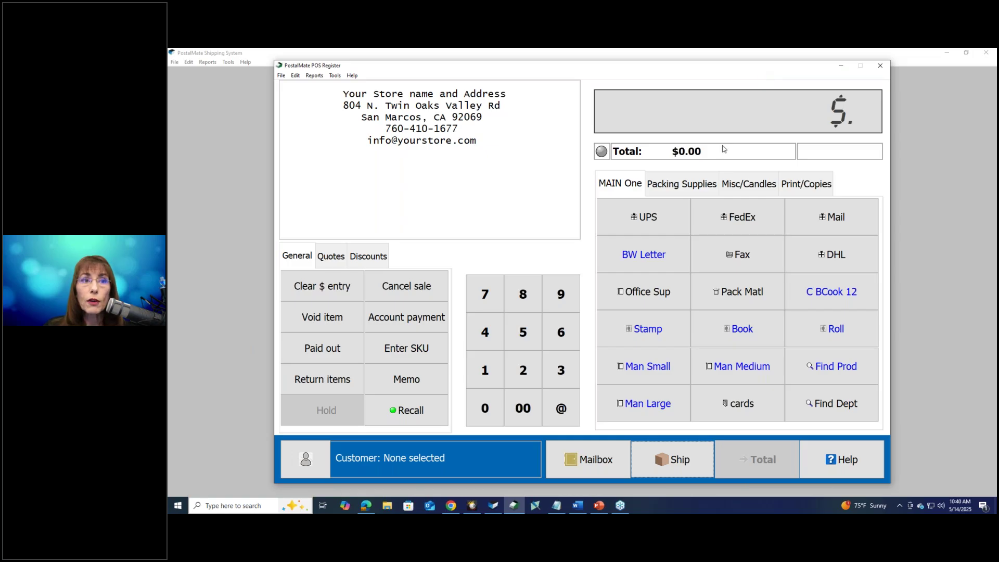
pyautogui.click(676, 460)
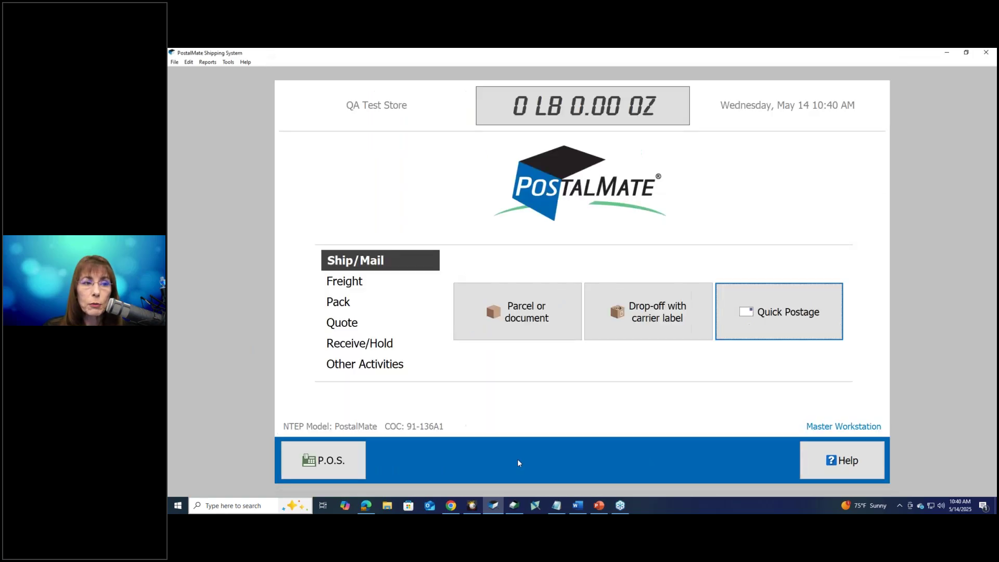
# Open the $25.73 POS sale and select its First-Class Mail and UPS package lines.
pyautogui.click(348, 466)
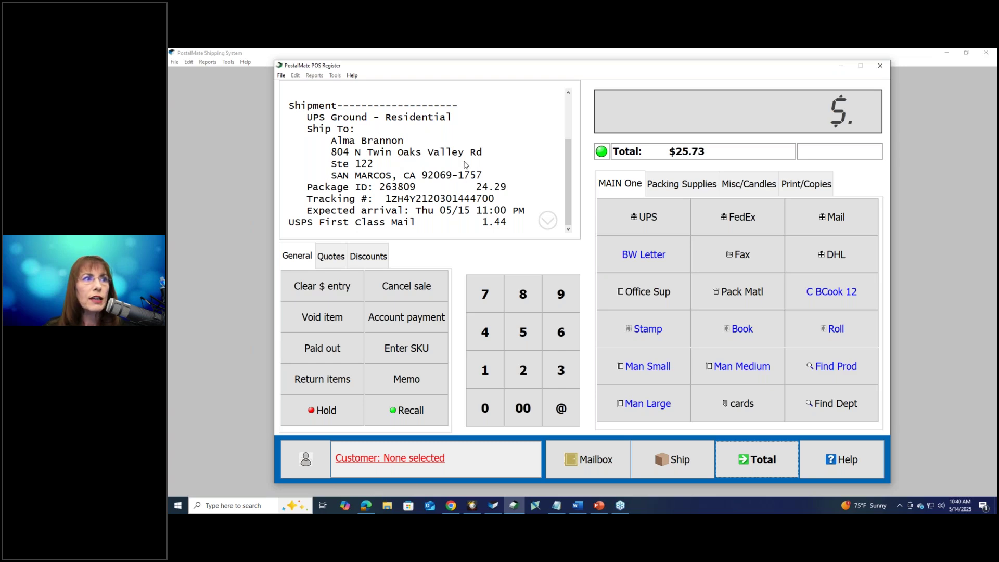
pyautogui.click(421, 222)
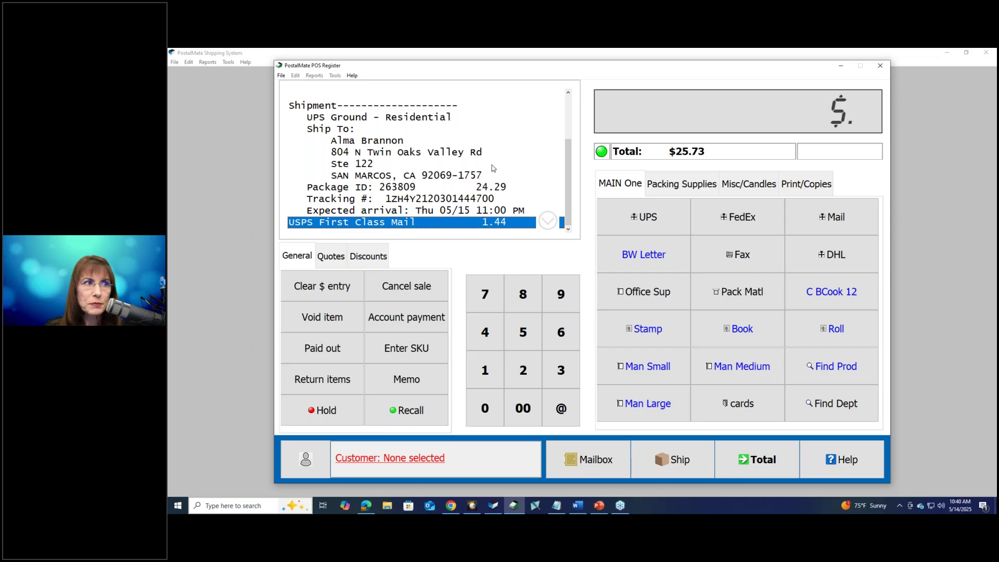
pyautogui.click(492, 188)
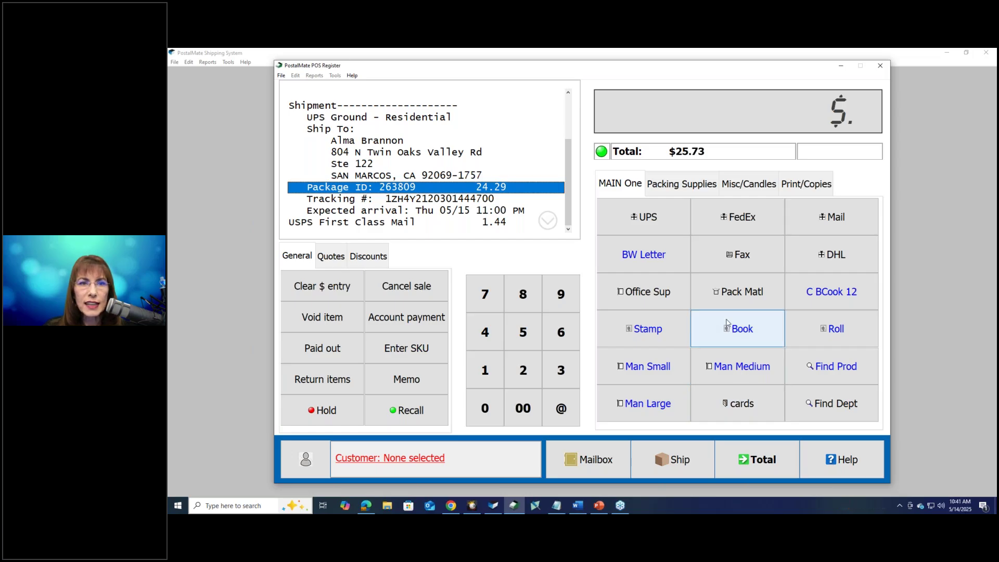
# Add a $6.50 12x12x12 box and a $6.00 16x16x16 box to the sale by SKU.
pyautogui.click(430, 354)
pyautogui.write('121212')
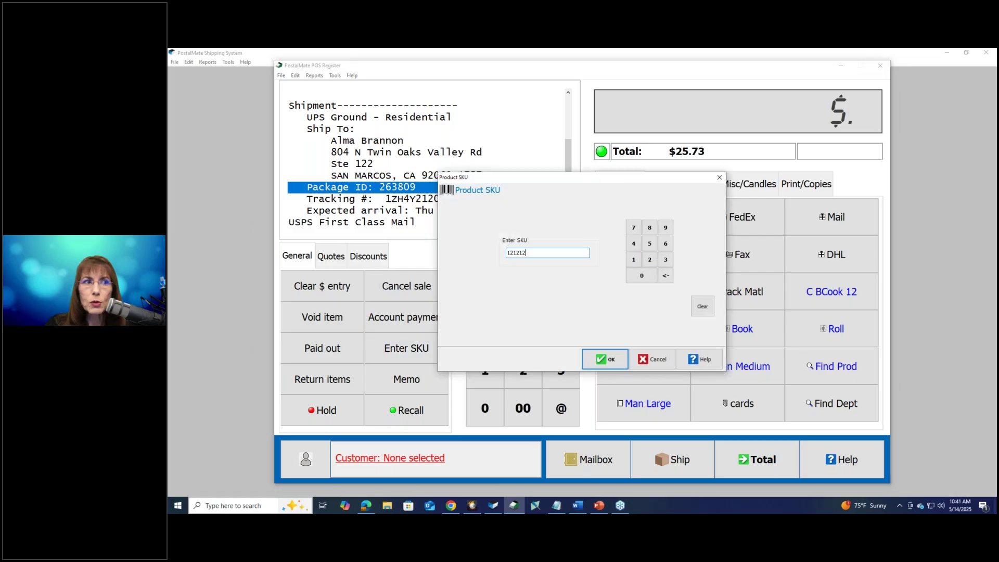
pyautogui.press('Return')
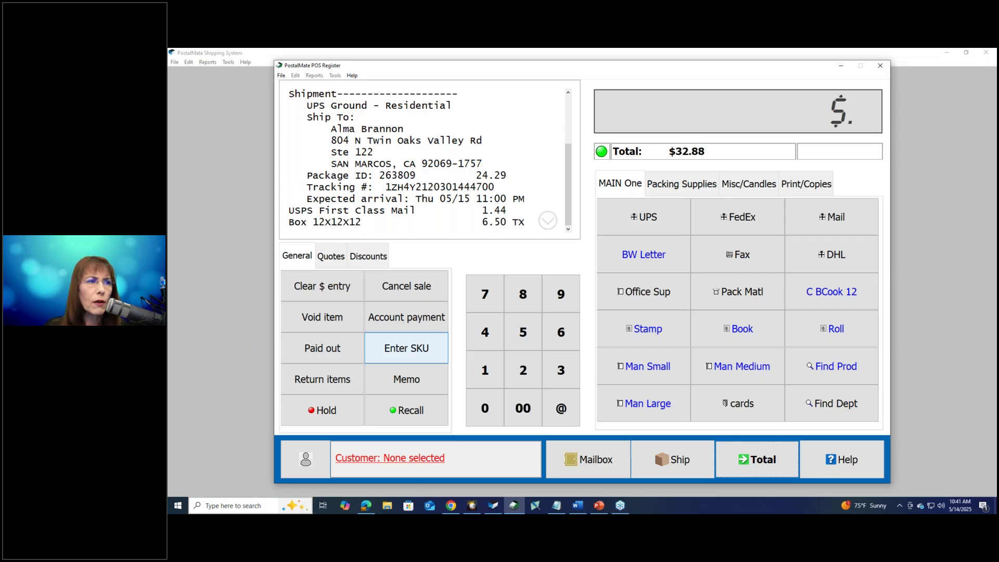
pyautogui.click(406, 348)
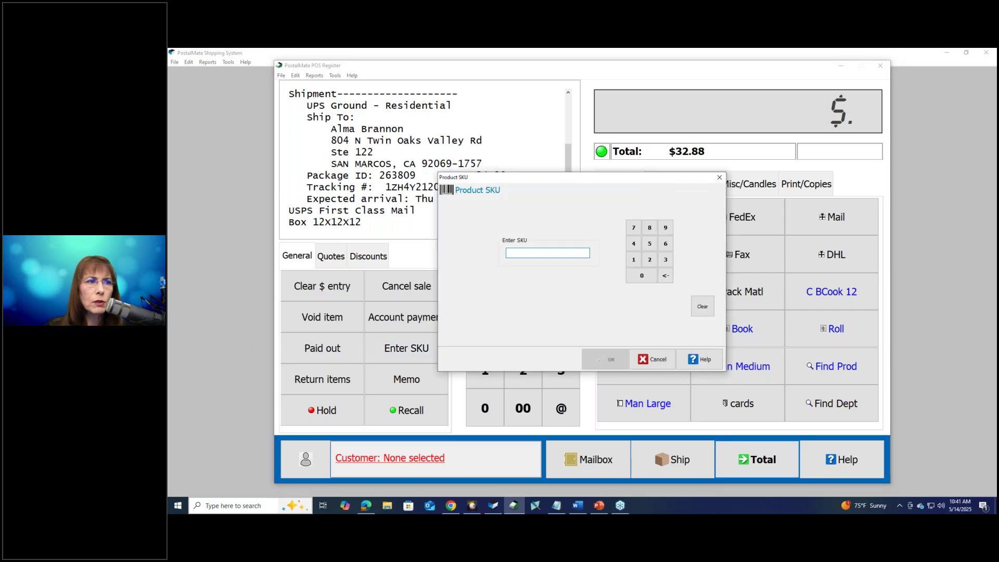
pyautogui.write('16x16x16')
pyautogui.press('Return')
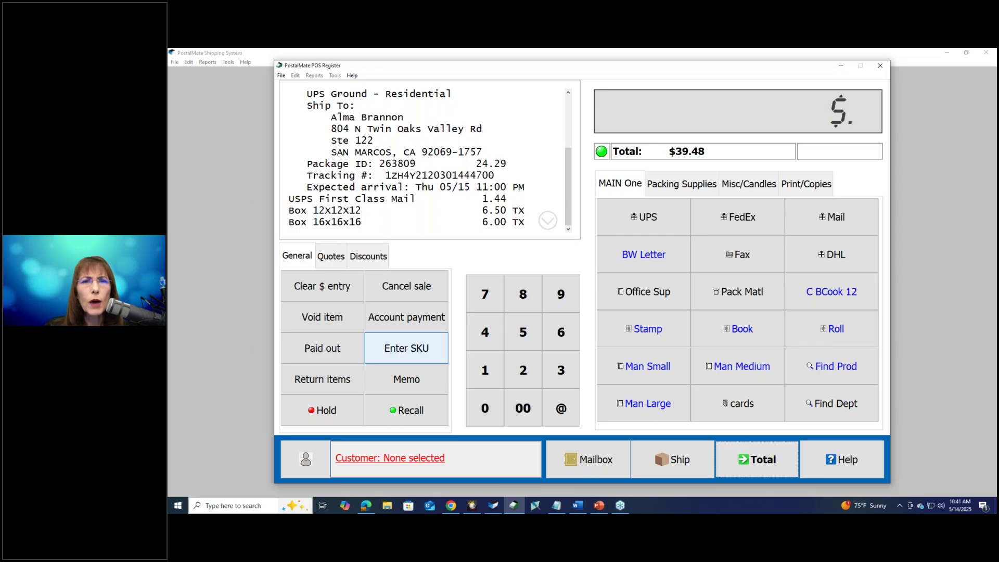
# Add five more 12x12x12 boxes at $4.95 each, bringing the total to $66.71.
pyautogui.click(523, 332)
pyautogui.click(562, 408)
pyautogui.click(406, 348)
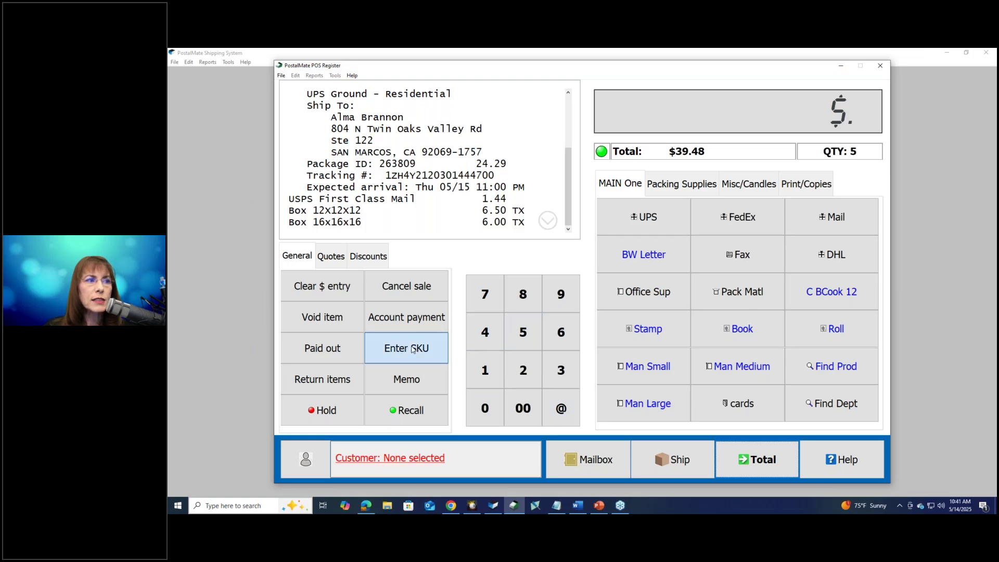
pyautogui.write('121212')
pyautogui.press('Return')
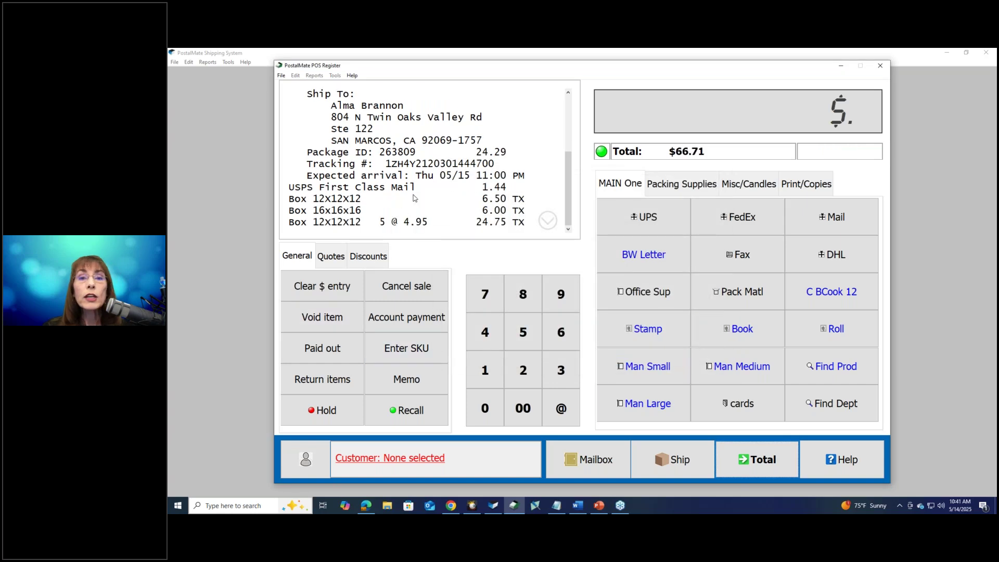
# Void the single $6.50 Box 12x12x12 line from the receipt and confirm with Yes.
pyautogui.click(353, 199)
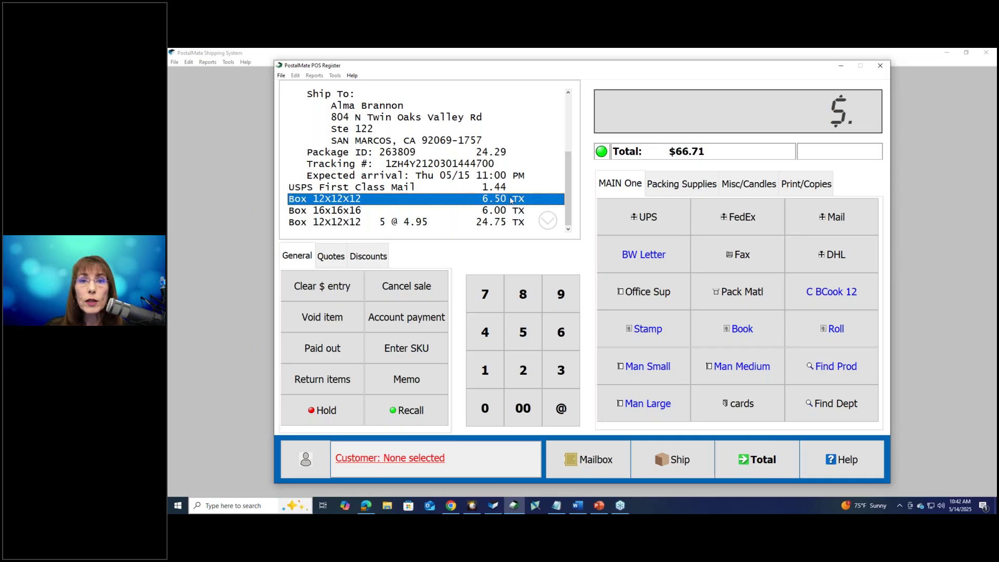
pyautogui.click(425, 228)
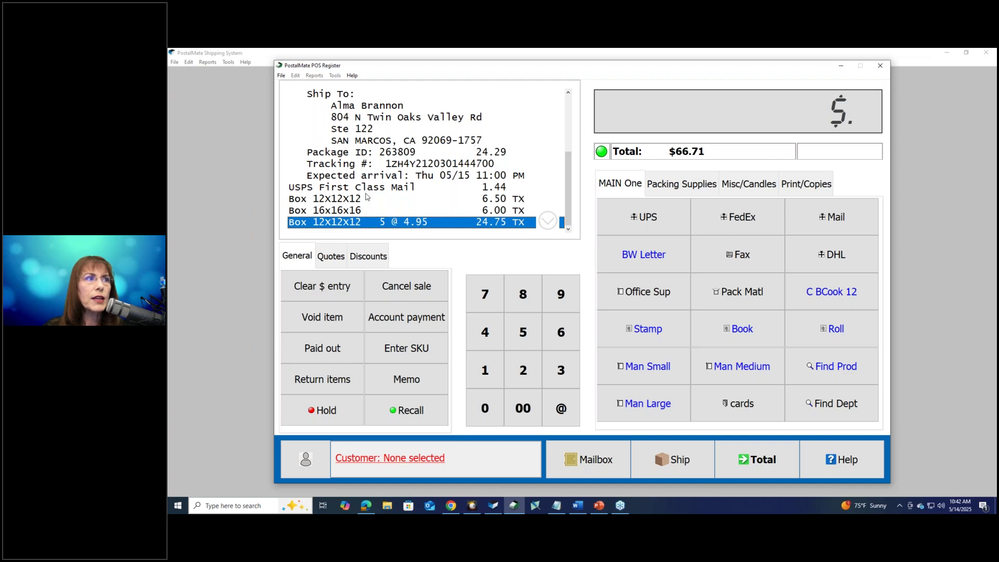
pyautogui.click(353, 200)
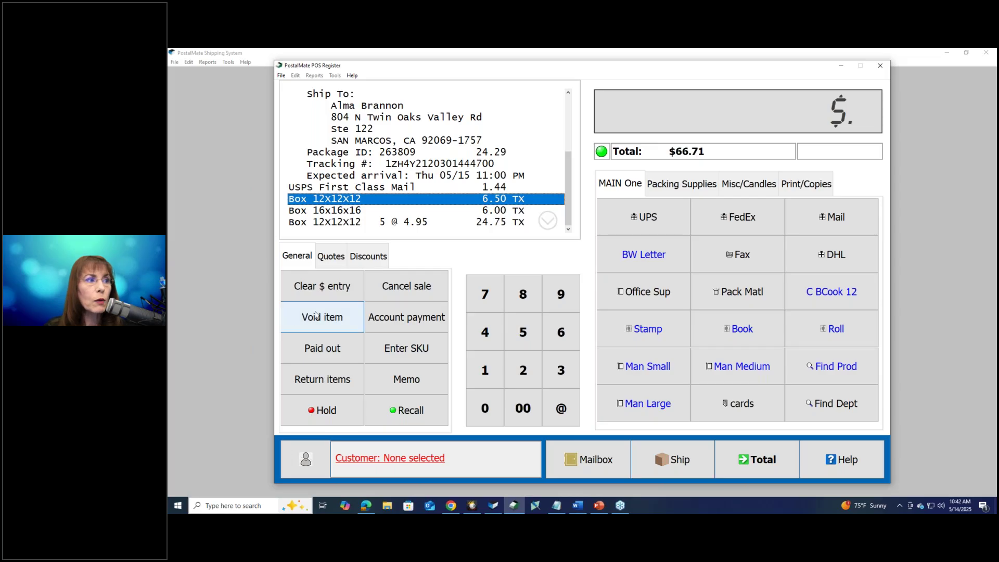
pyautogui.click(328, 324)
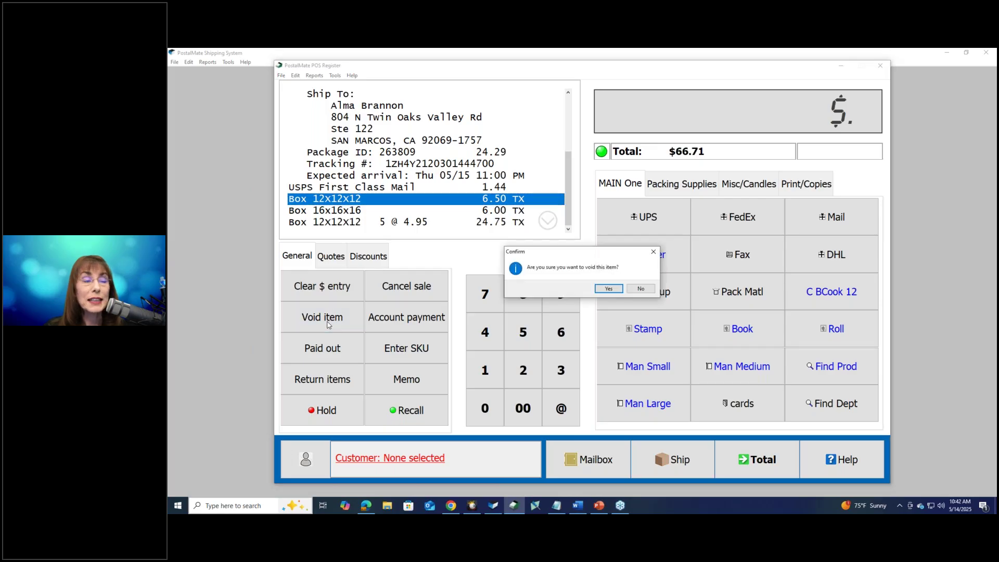
pyautogui.click(609, 289)
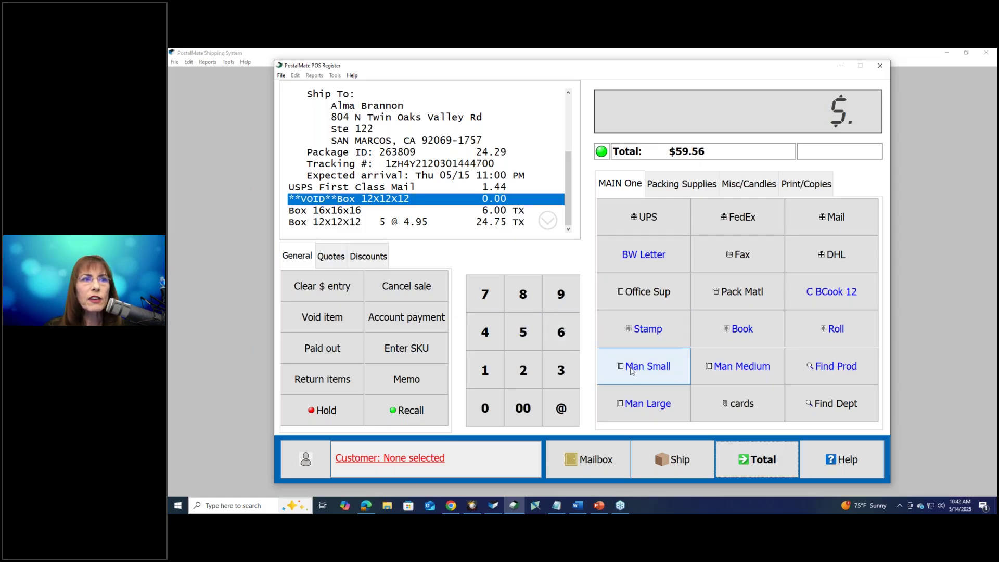
# Add 20 BW Letter copies, a Forever stamps book and a medium 10x13 manila envelope.
pyautogui.click(523, 372)
pyautogui.click(485, 408)
pyautogui.click(561, 411)
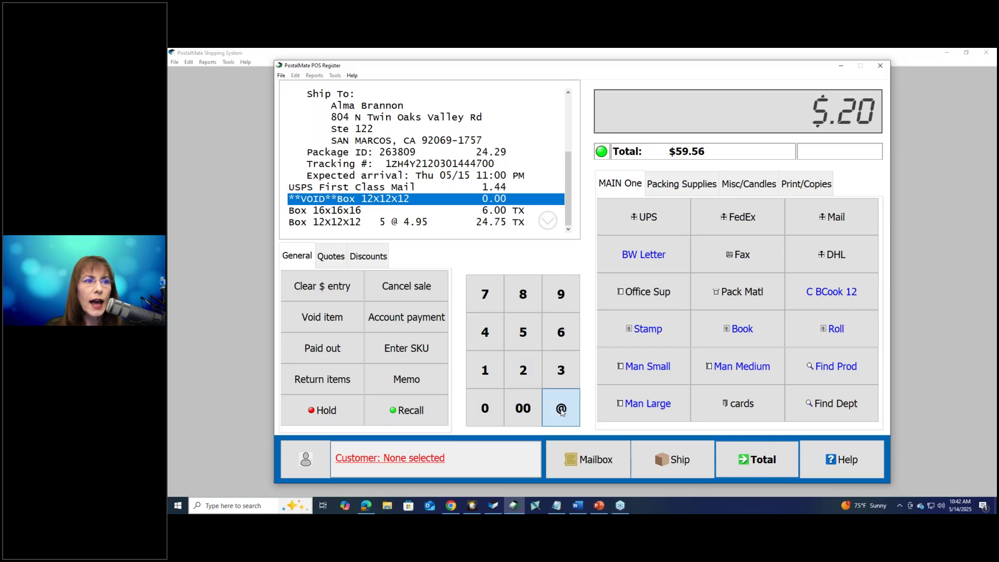
pyautogui.click(642, 259)
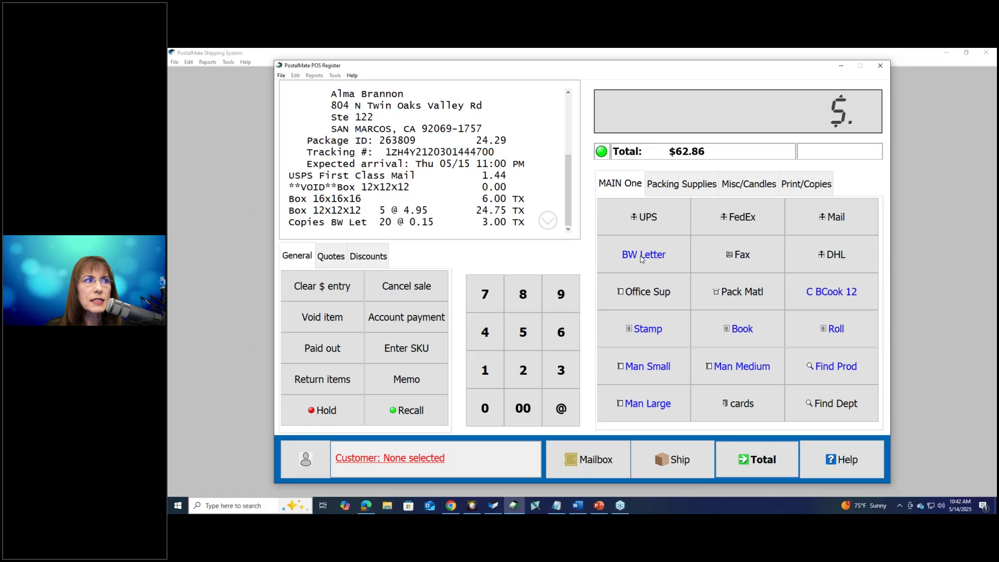
pyautogui.click(726, 329)
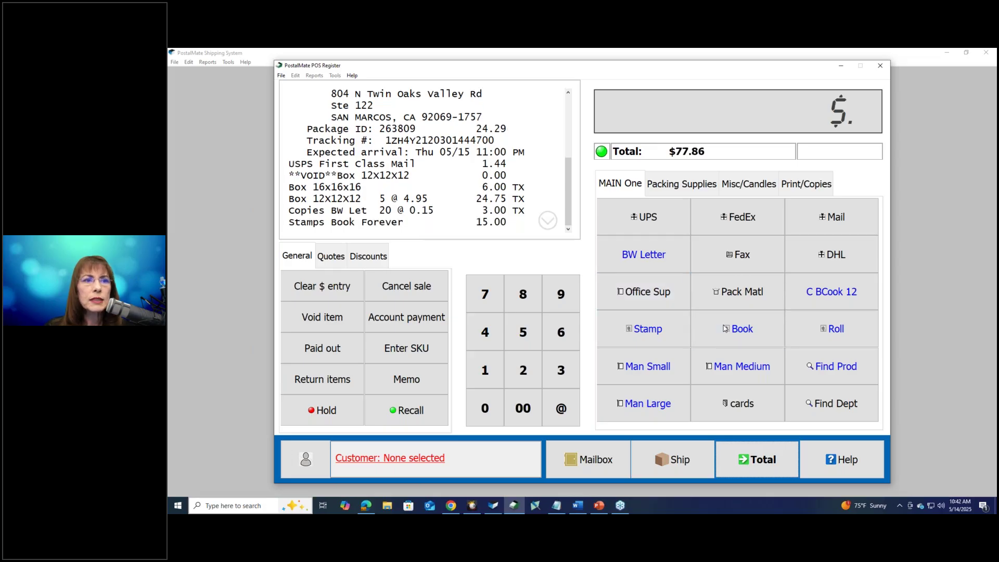
pyautogui.click(743, 372)
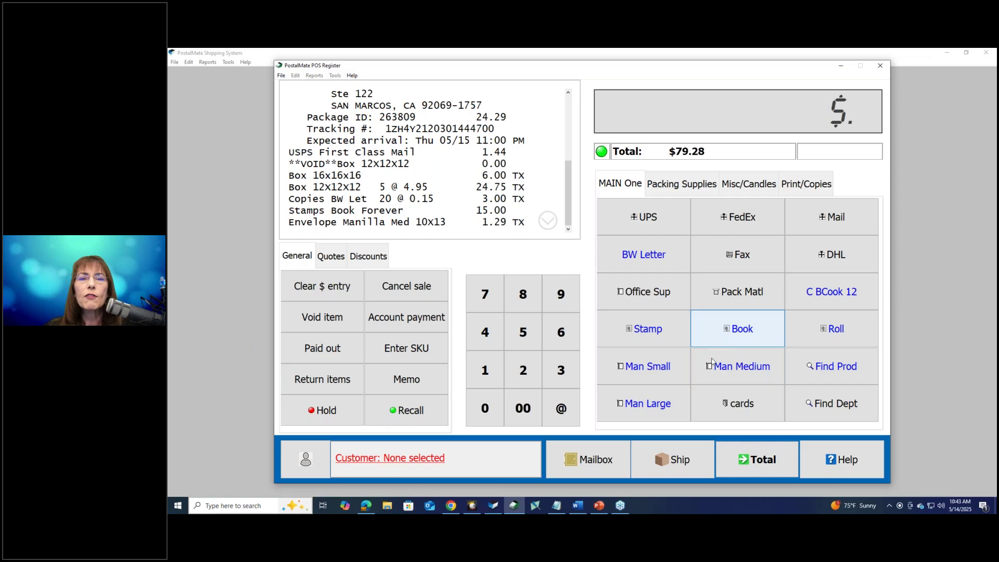
# Hold the $79.28 sale with the note 'wallet'.
pyautogui.click(316, 411)
pyautogui.write('wallet')
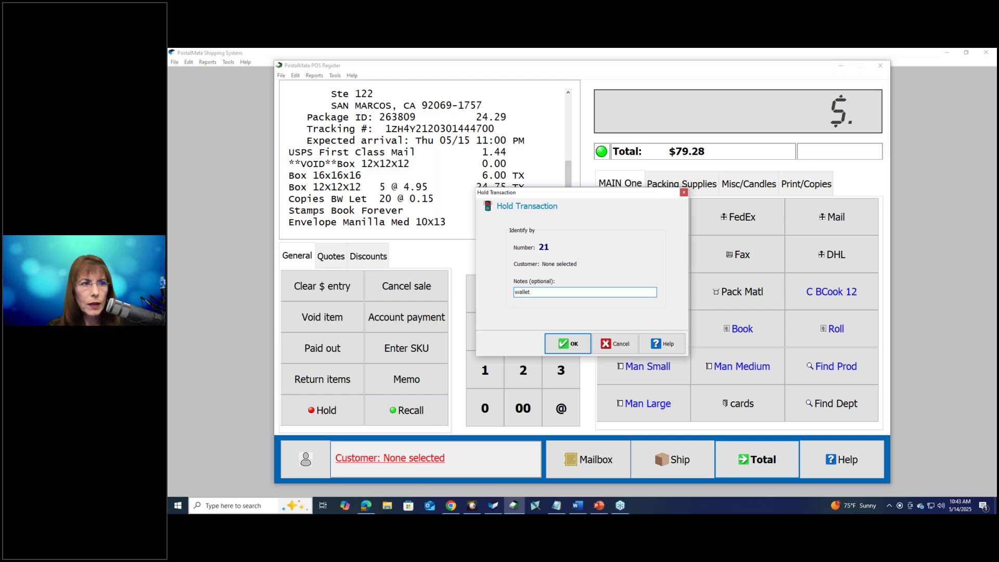
pyautogui.click(571, 343)
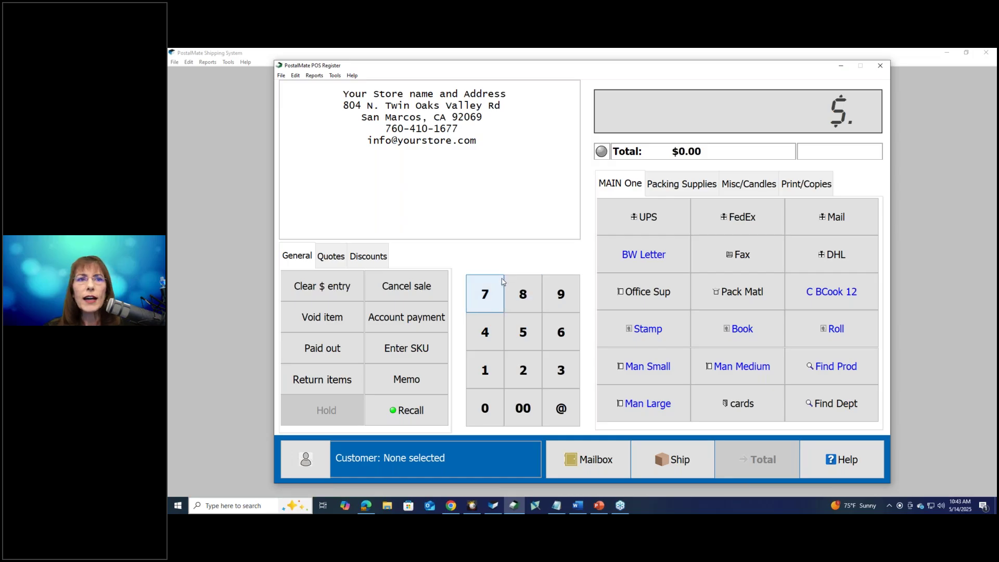
# Recall held transaction 21 ('wallet') back onto the register.
pyautogui.click(424, 411)
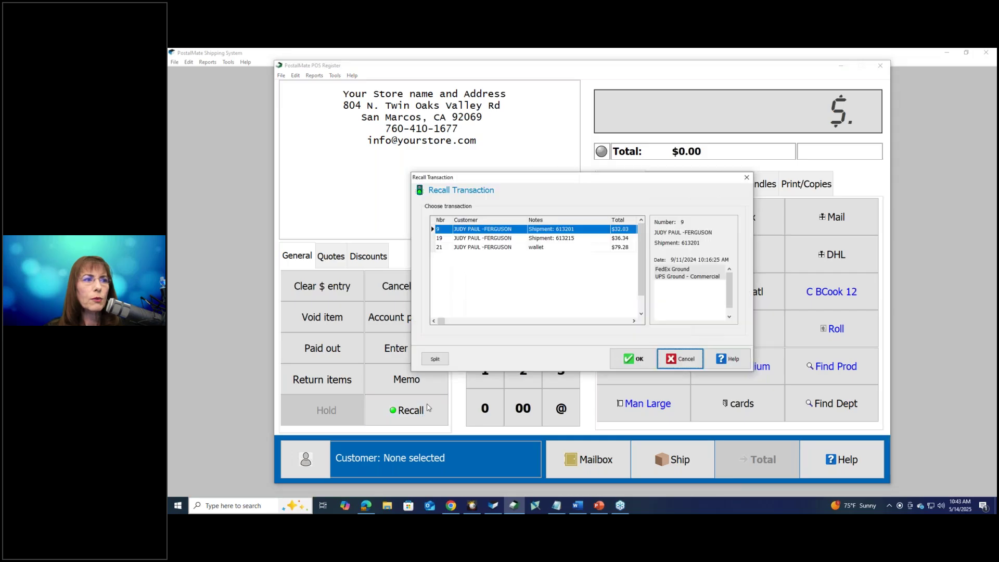
pyautogui.click(533, 247)
pyautogui.click(633, 359)
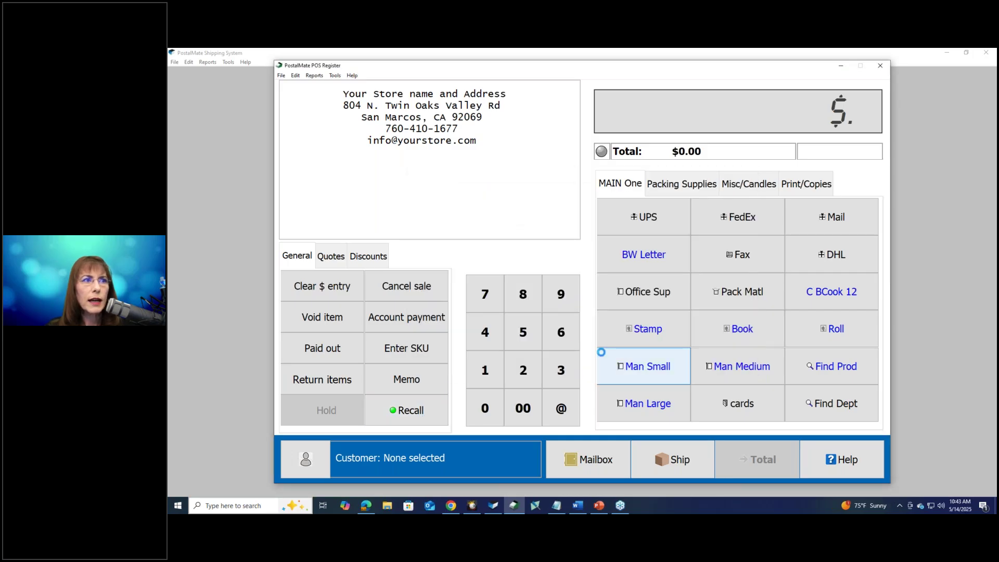
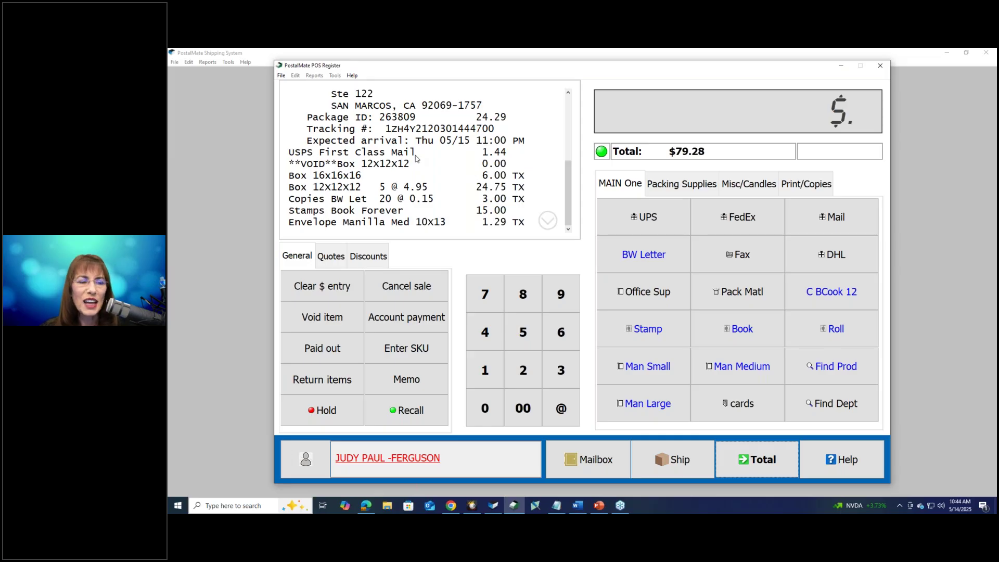
# Bring up the Register Total payment screen showing $79.28 due.
pyautogui.click(758, 471)
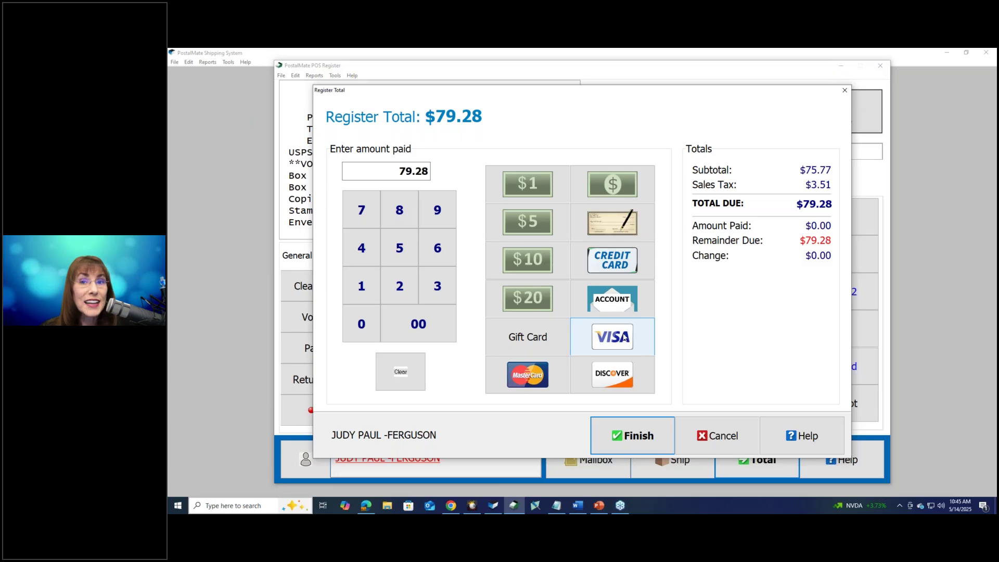
# Pay the $79.28 by Visa and choose a printed receipt in Standard and 8-1/2 x 11 invoice formats.
pyautogui.click(624, 338)
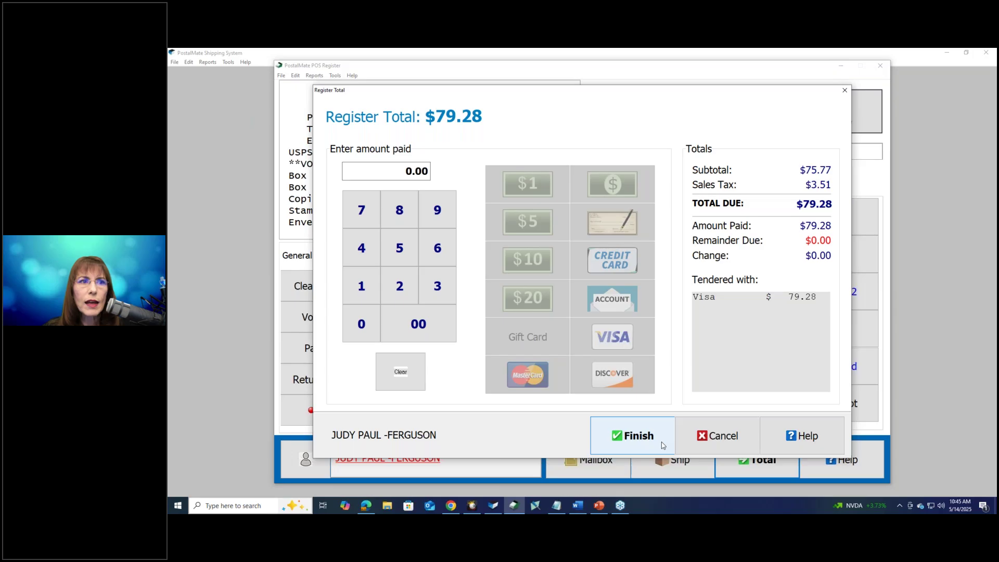
pyautogui.click(662, 444)
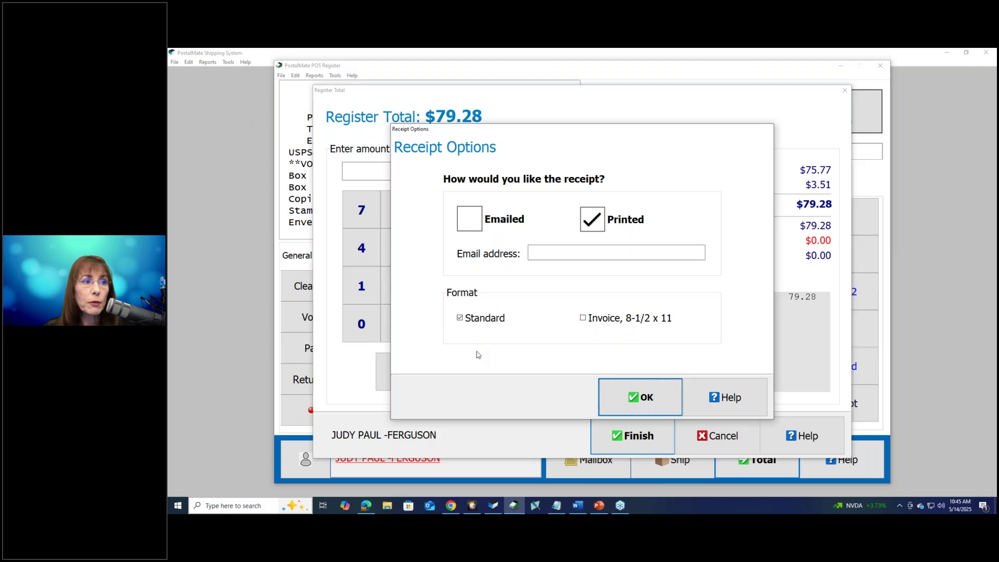
pyautogui.click(478, 218)
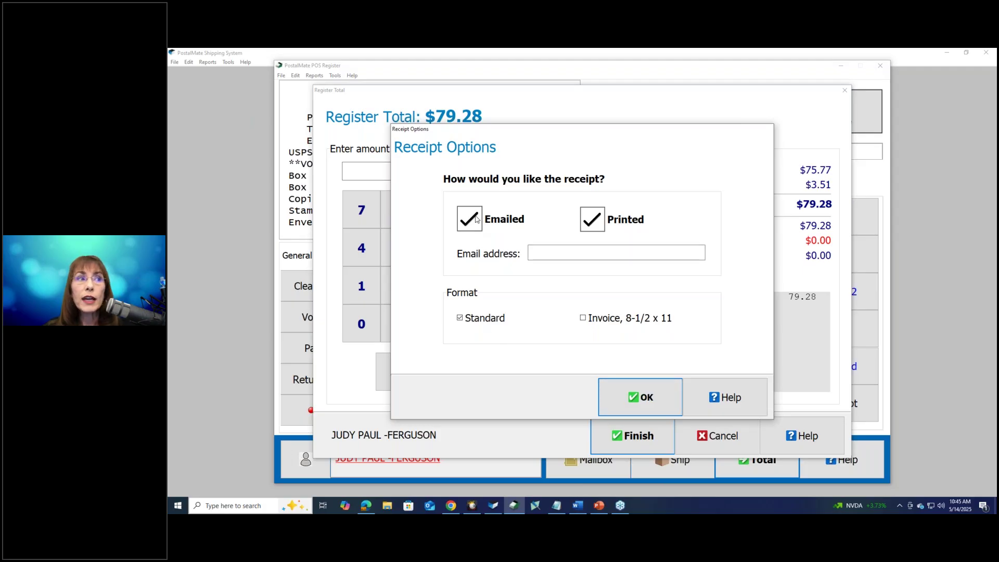
pyautogui.click(545, 250)
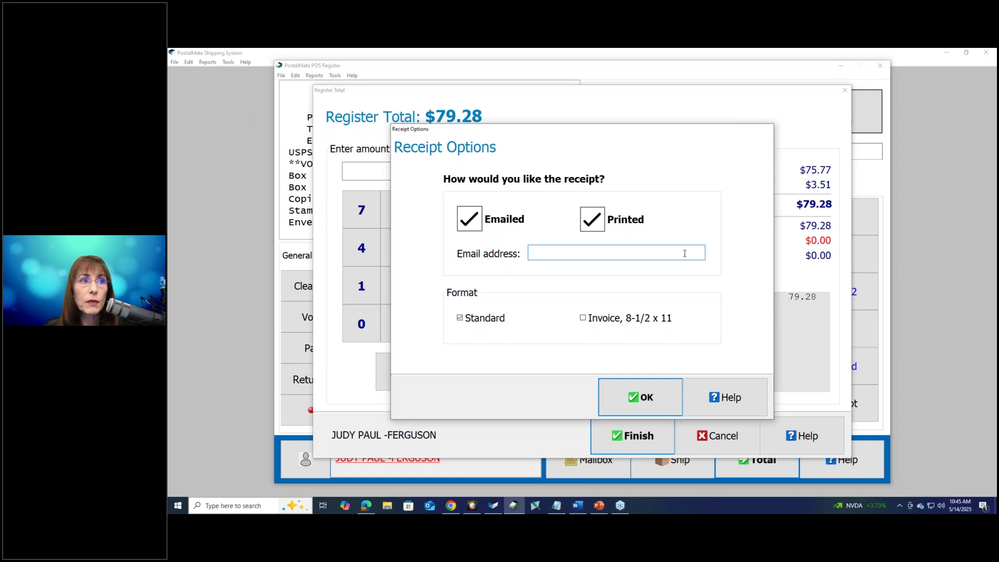
pyautogui.click(593, 222)
pyautogui.click(474, 223)
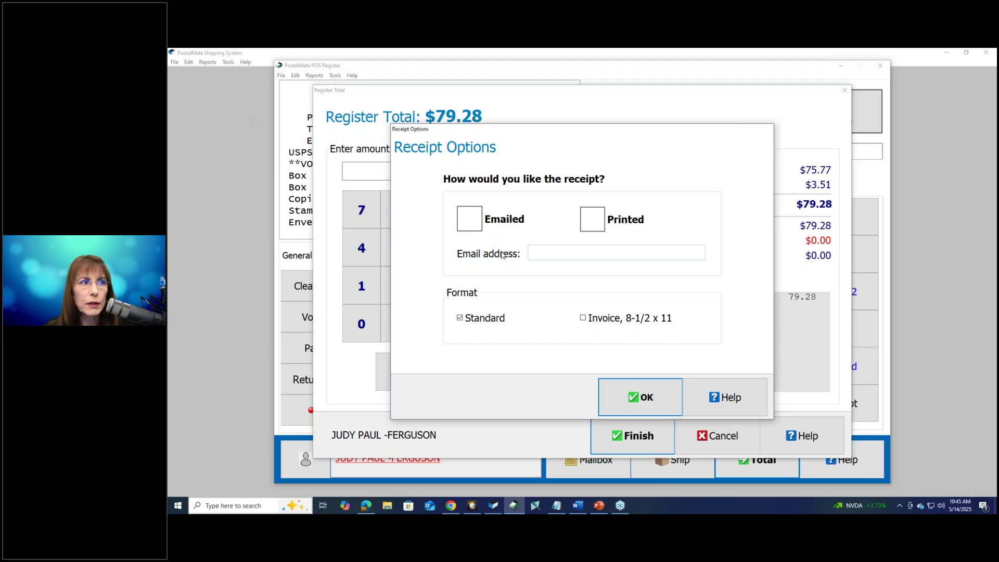
pyautogui.click(587, 218)
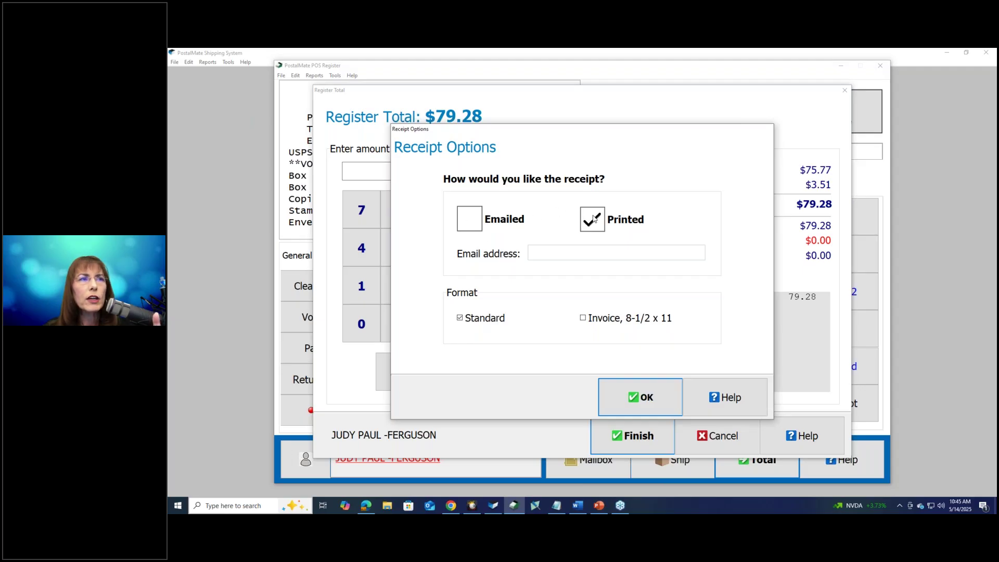
pyautogui.click(593, 322)
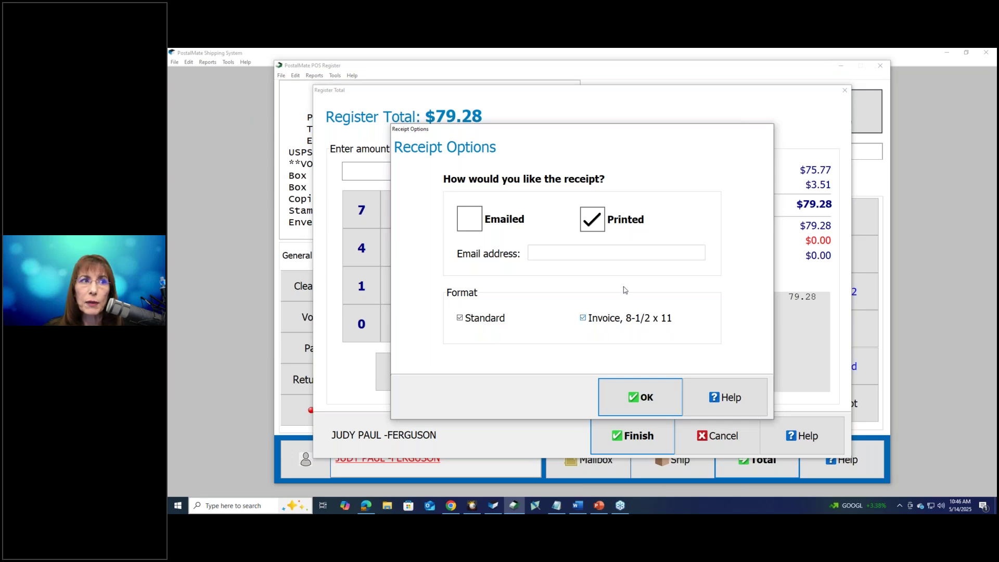
# Drop the invoice and e-mail options, keep a printed standard receipt, and produce the virtual receipt.
pyautogui.click(585, 320)
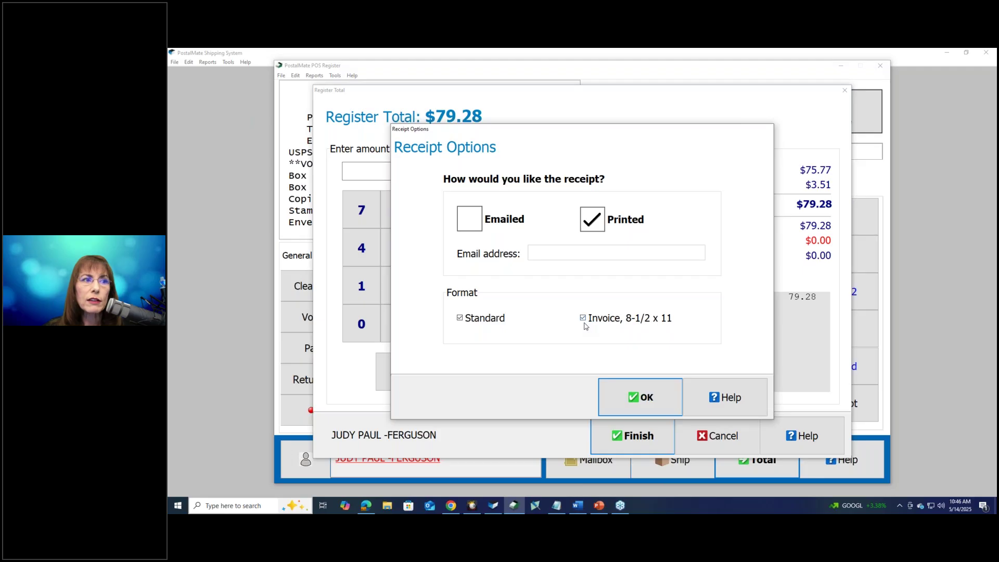
pyautogui.click(470, 230)
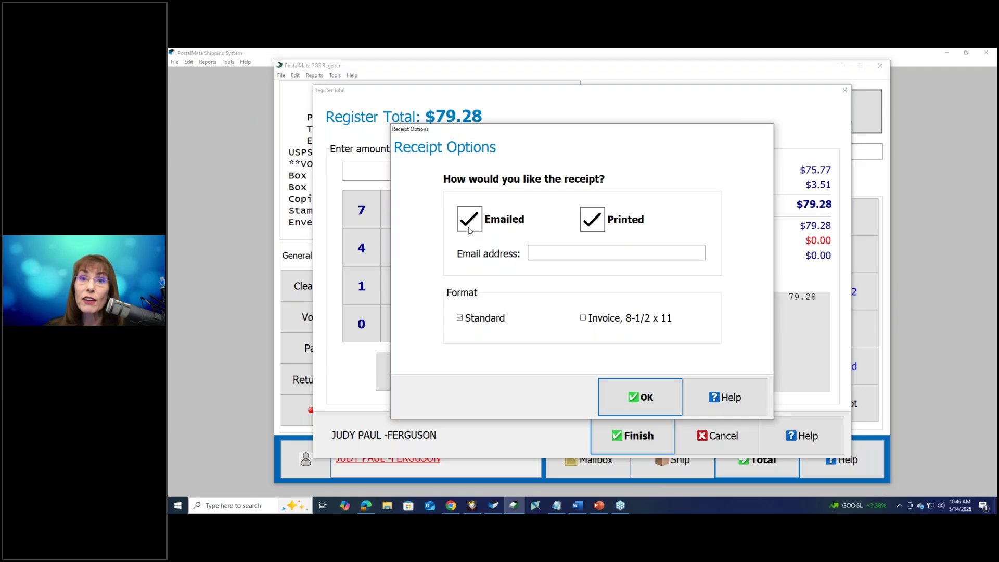
pyautogui.click(536, 250)
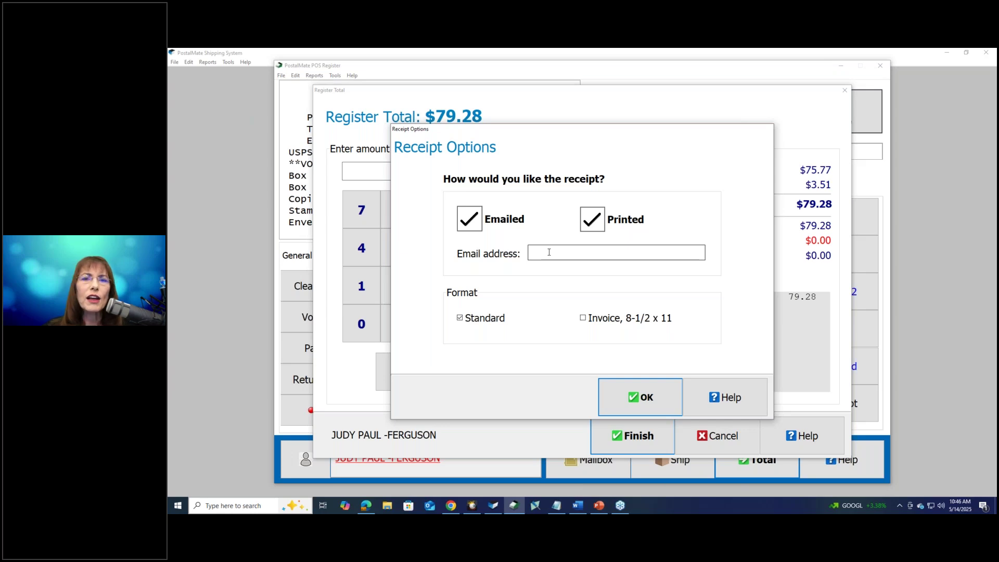
pyautogui.click(470, 224)
pyautogui.click(640, 397)
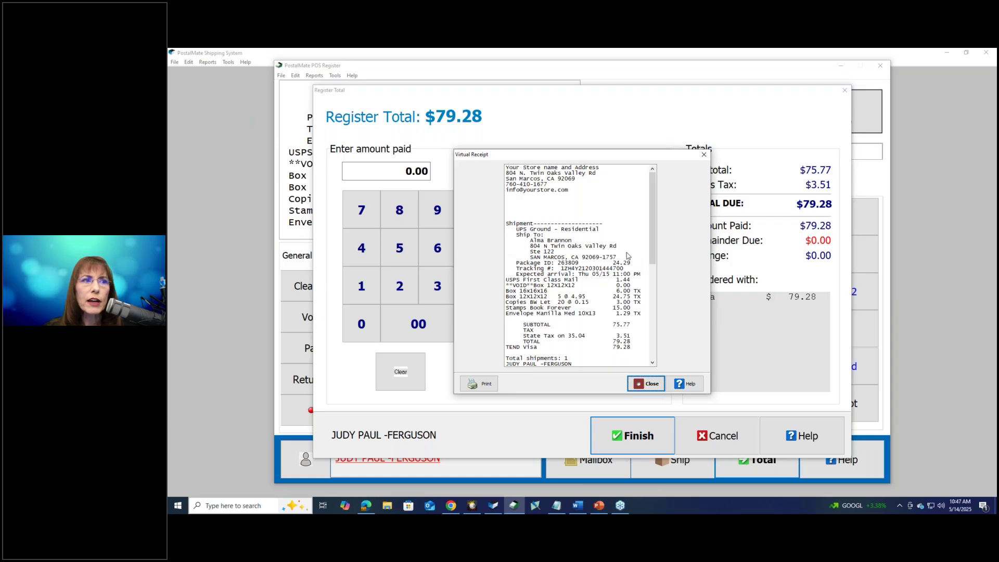
# Review the virtual receipt and close it, clearing the register to $0.00.
pyautogui.scroll(-9, 628, 256)
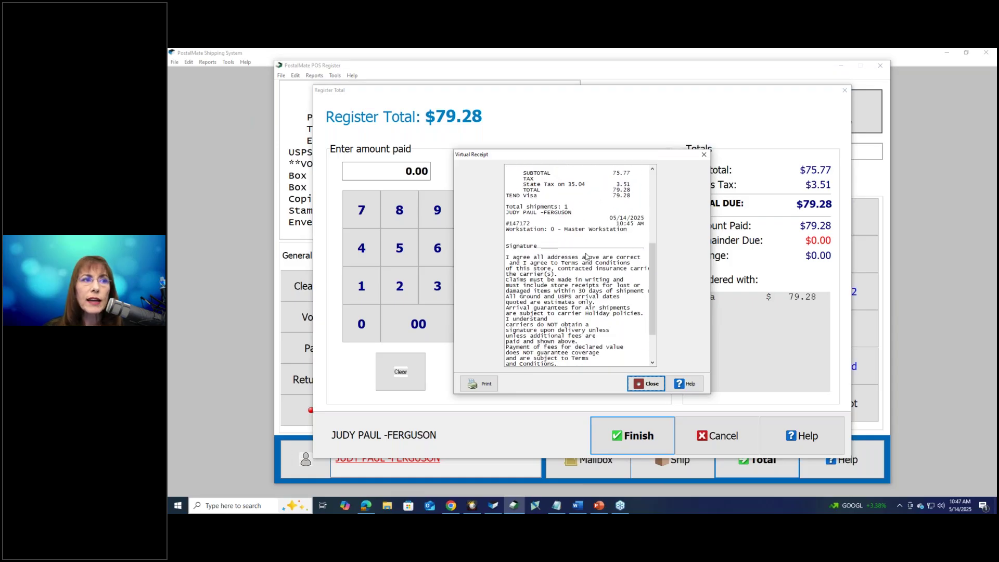
pyautogui.scroll(4, 611, 264)
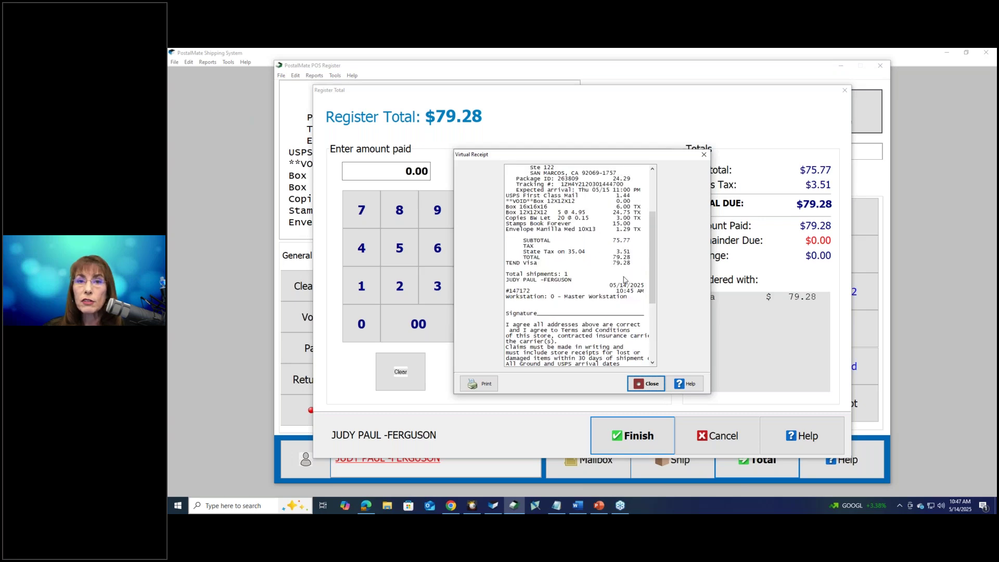
pyautogui.click(642, 385)
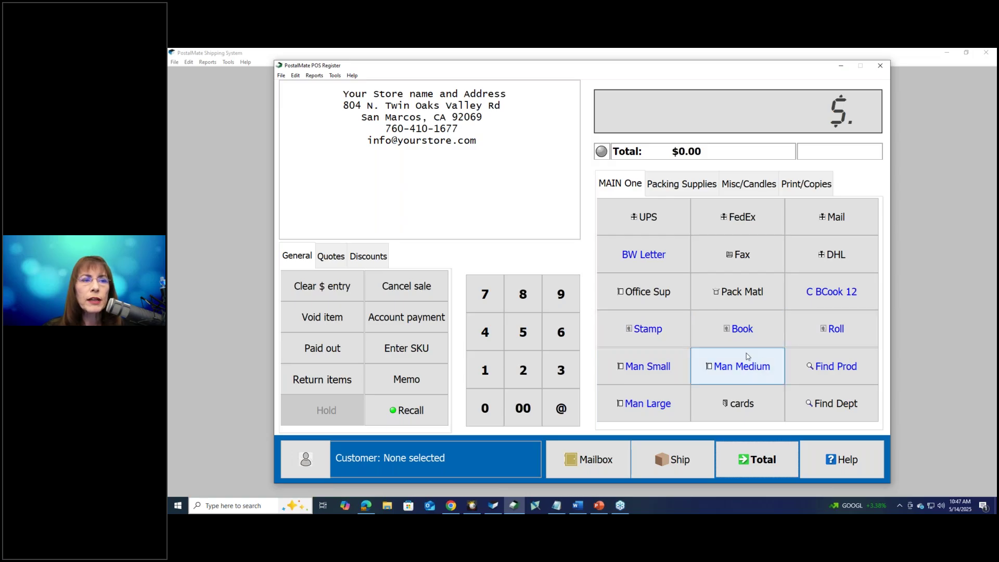
# Add a book of Forever stamps and 50 black-and-white letter copies.
pyautogui.click(741, 330)
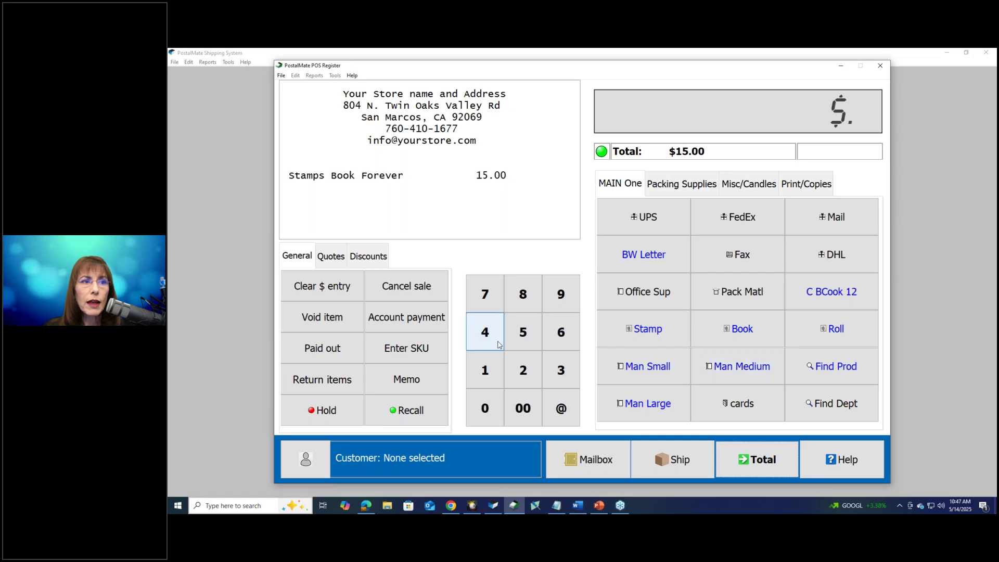
pyautogui.click(523, 333)
pyautogui.click(481, 399)
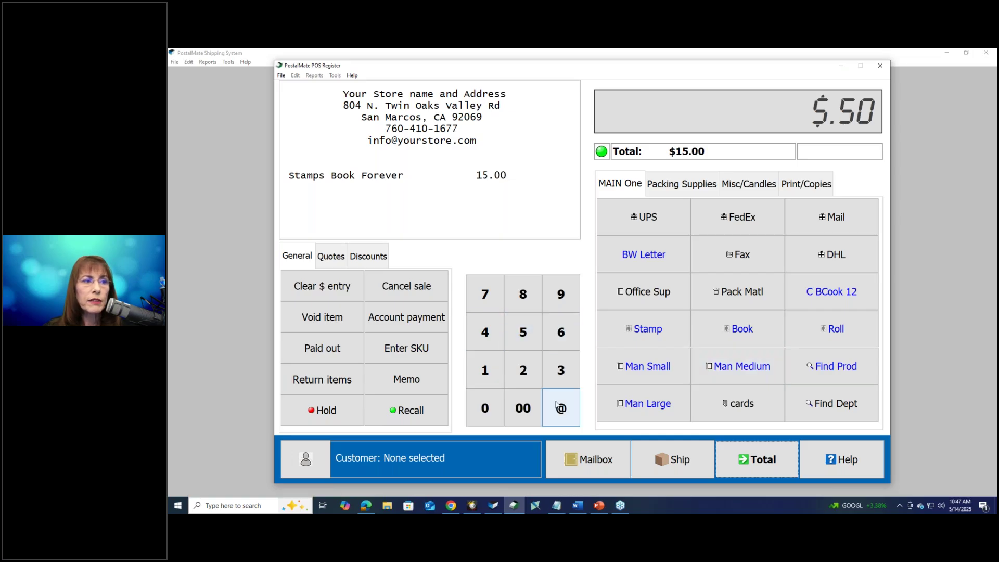
pyautogui.click(560, 408)
pyautogui.click(632, 260)
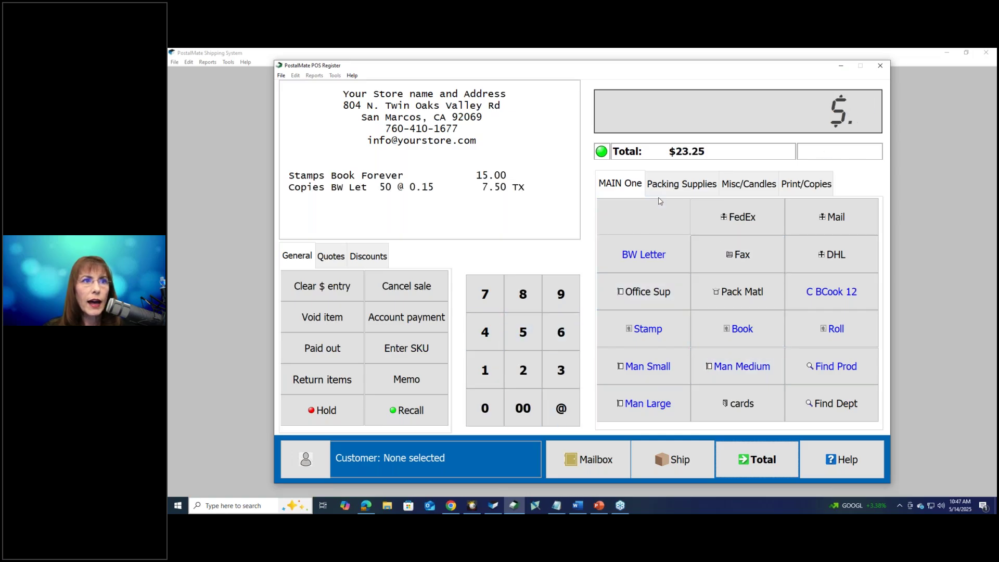
# Add clear shipping tape, a cubic foot of packing peanuts and 24" large bubble wrap, totaling $38.10.
pyautogui.click(675, 188)
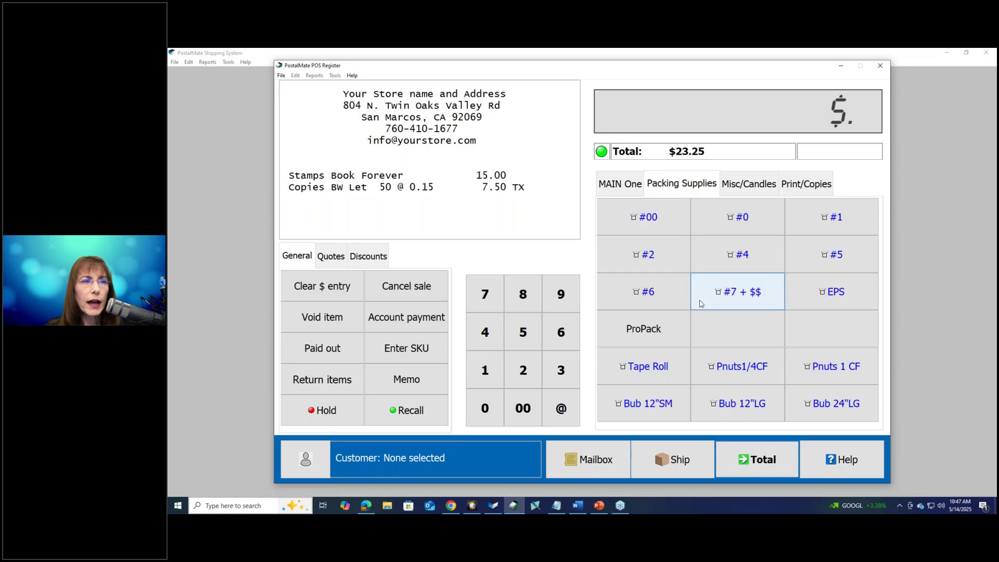
pyautogui.click(644, 375)
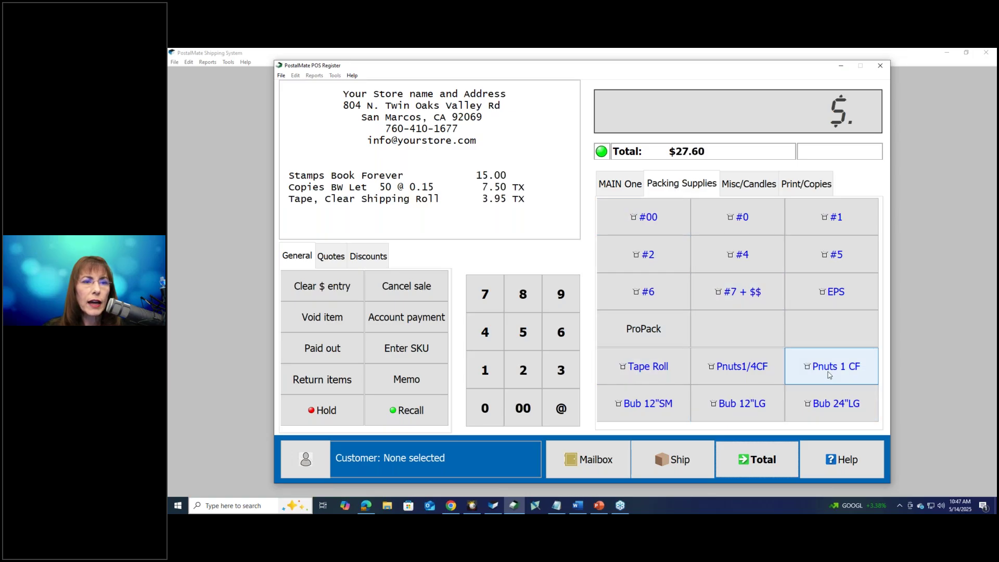
pyautogui.click(812, 368)
pyautogui.click(748, 188)
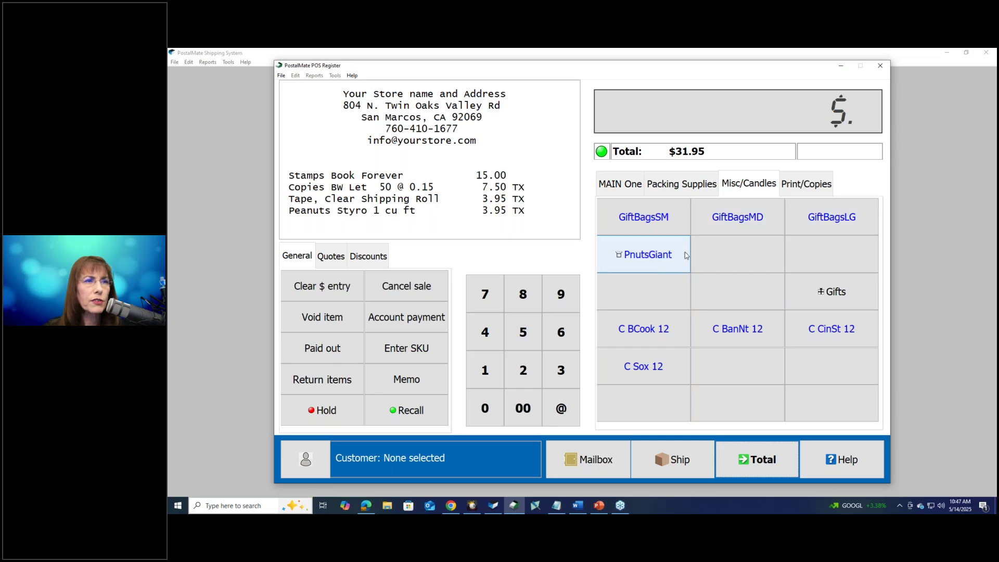
pyautogui.write('559')
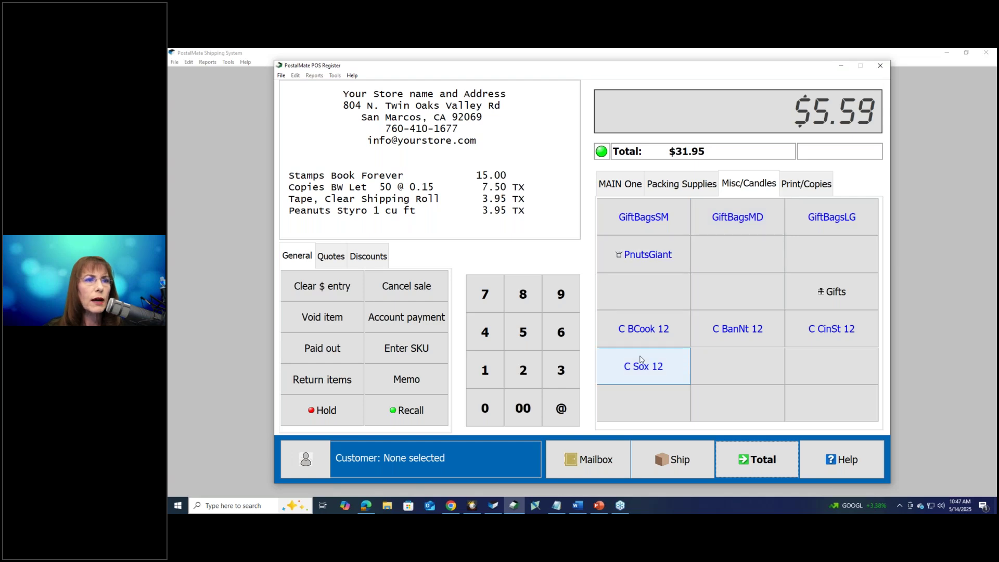
pyautogui.click(796, 185)
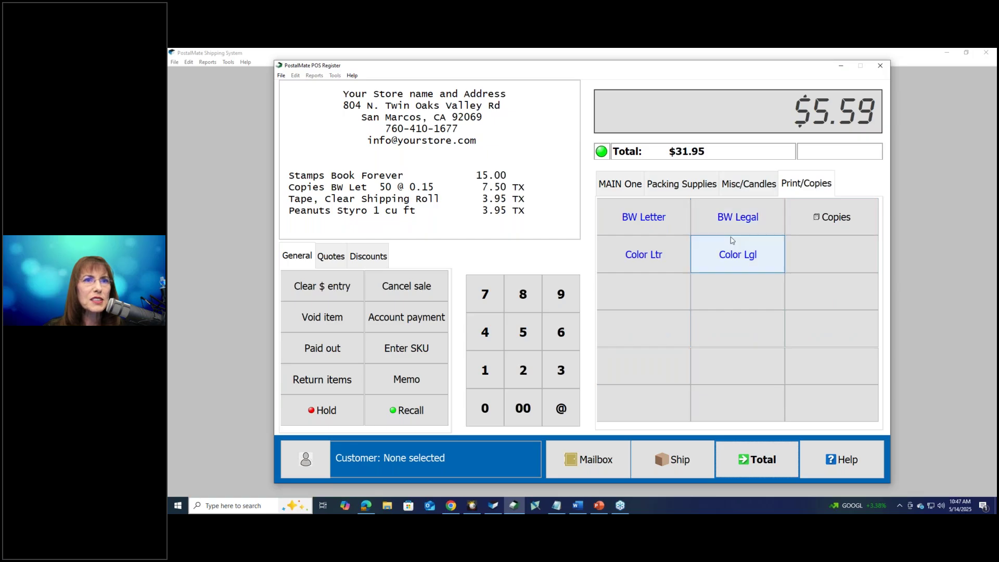
pyautogui.click(673, 190)
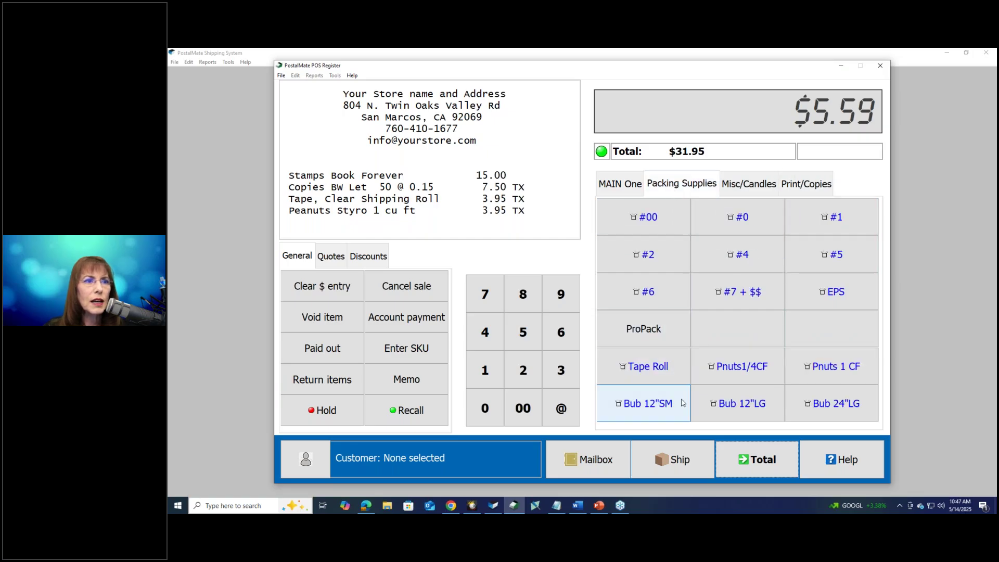
pyautogui.click(812, 406)
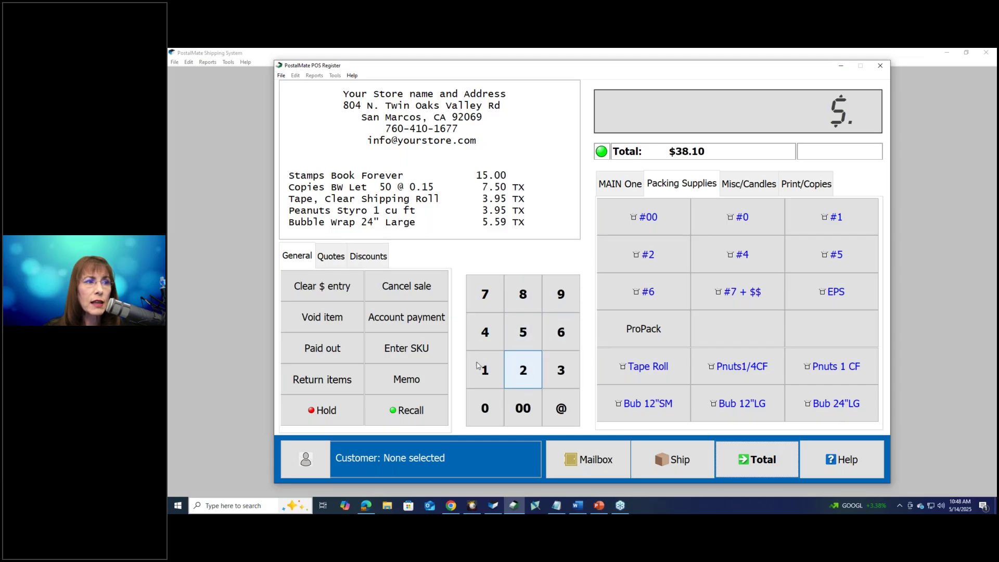
# Add the 20x20x20 box at 7.25 by entering SKU 202020, bringing the total to $46.08.
pyautogui.click(419, 348)
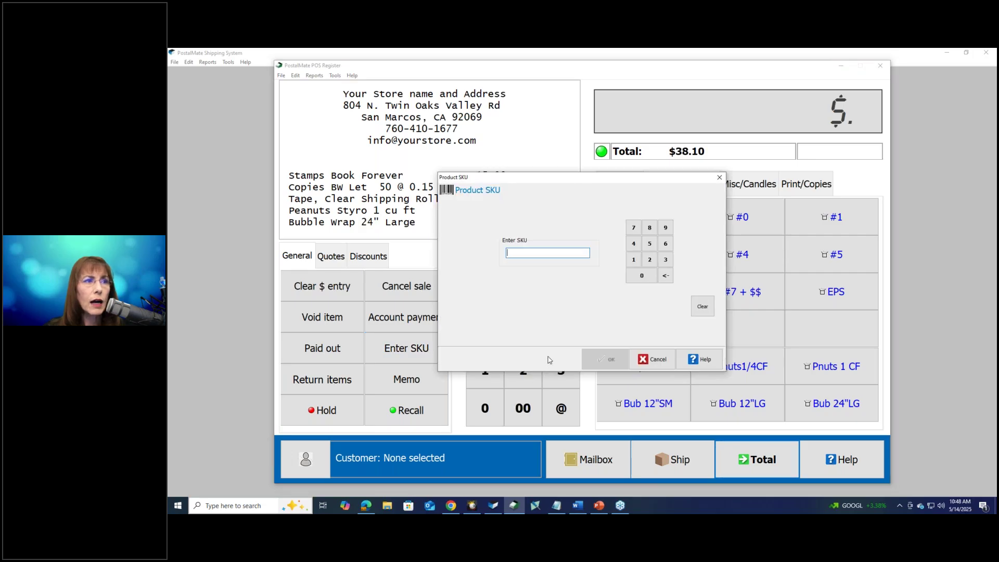
pyautogui.write('202020')
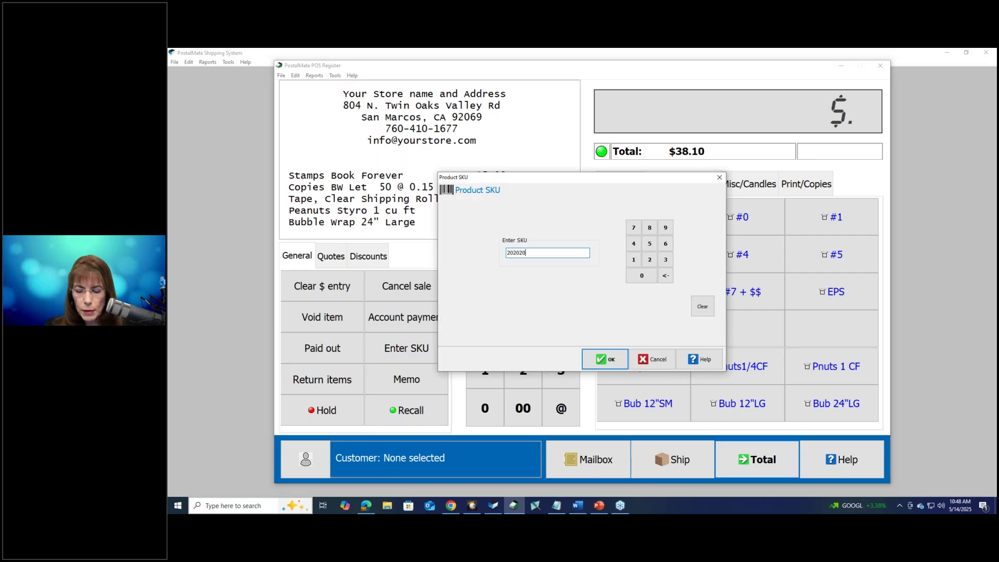
pyautogui.press('Return')
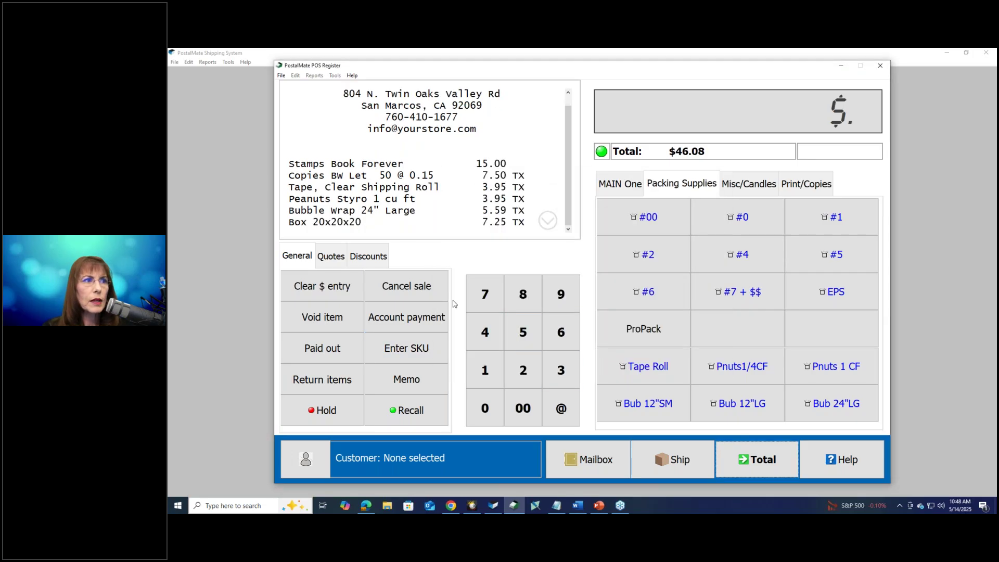
pyautogui.click(332, 222)
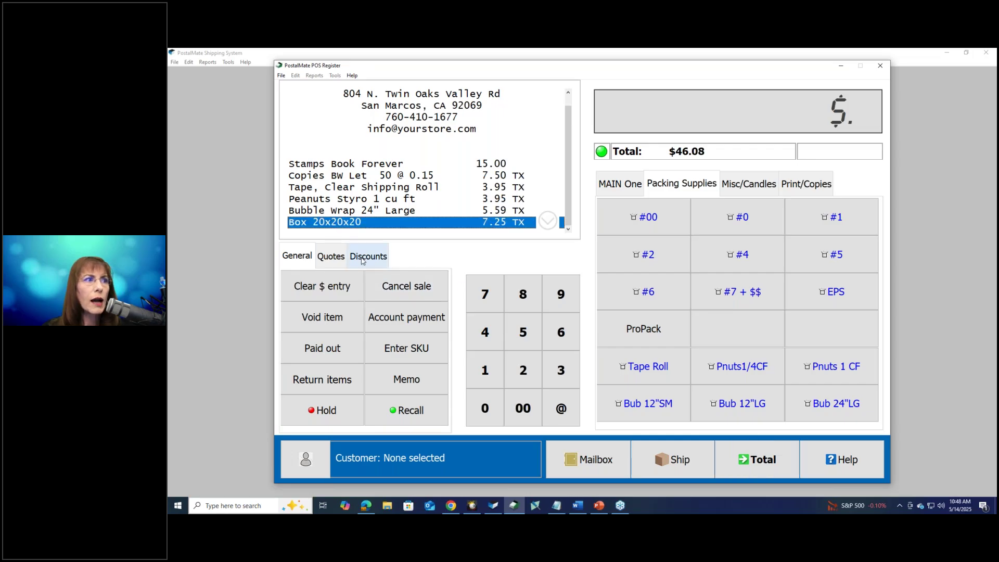
# Apply a trial 15% discount to the box, then clear it to restore $46.08.
pyautogui.click(368, 256)
pyautogui.click(485, 371)
pyautogui.click(523, 333)
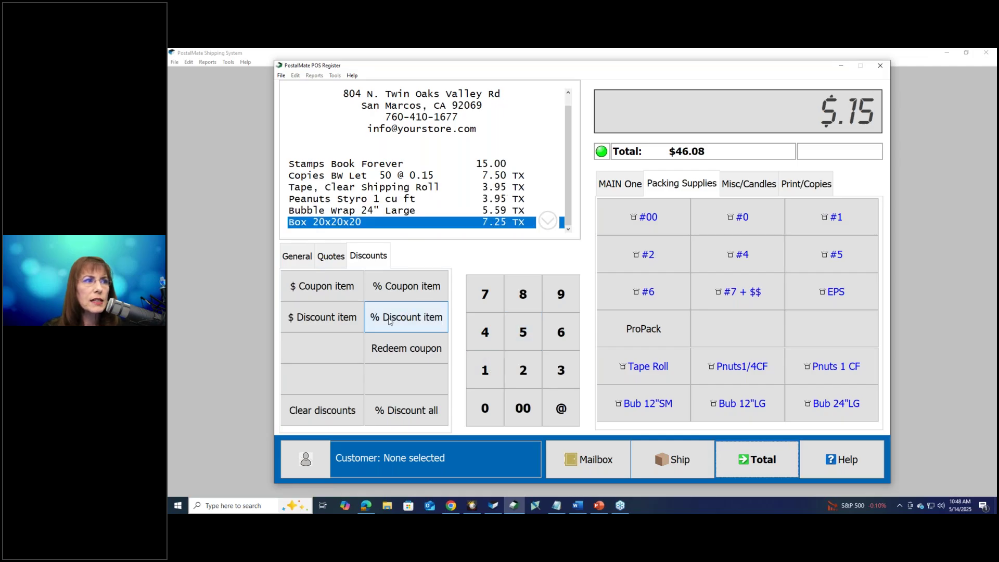
pyautogui.click(406, 317)
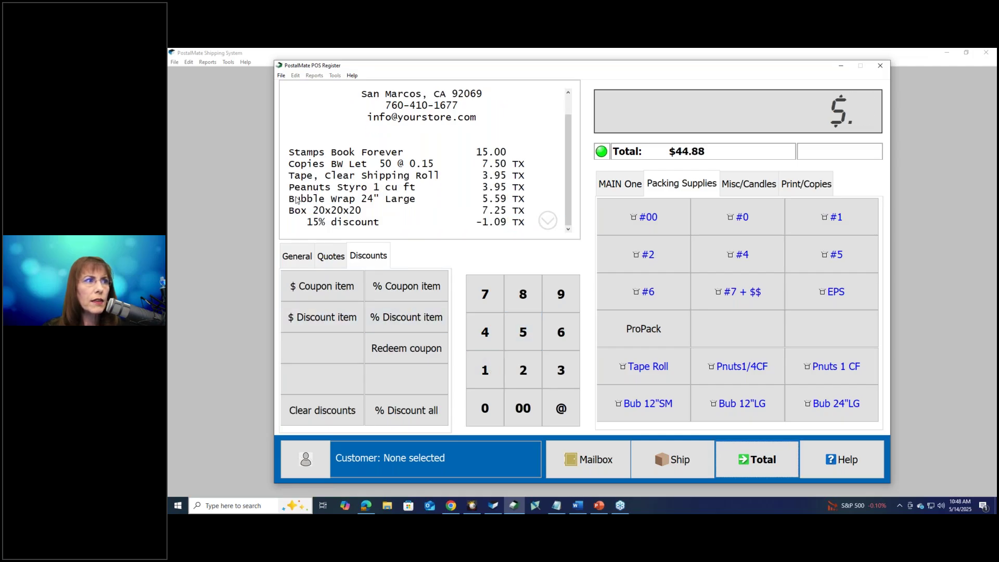
pyautogui.click(312, 225)
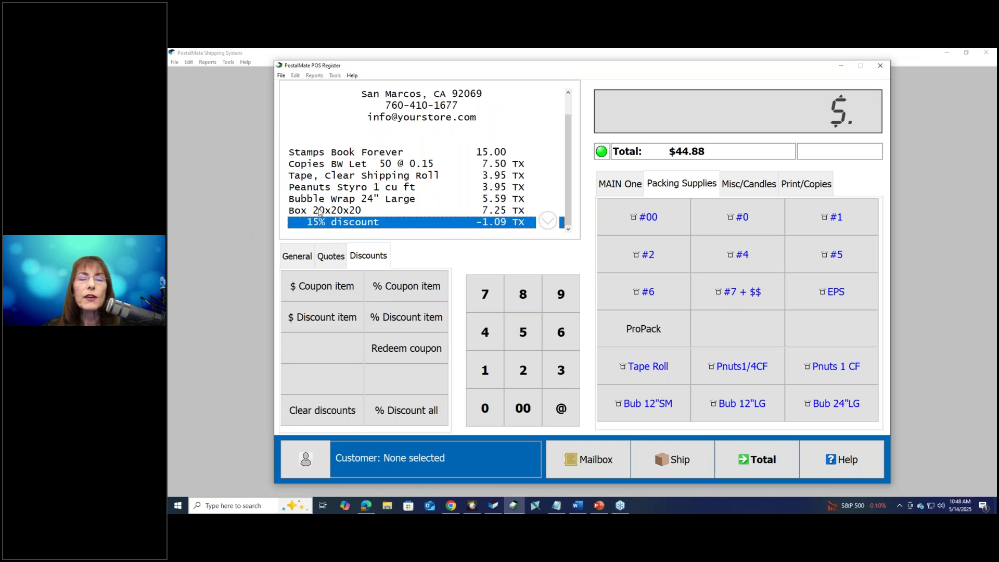
pyautogui.click(322, 410)
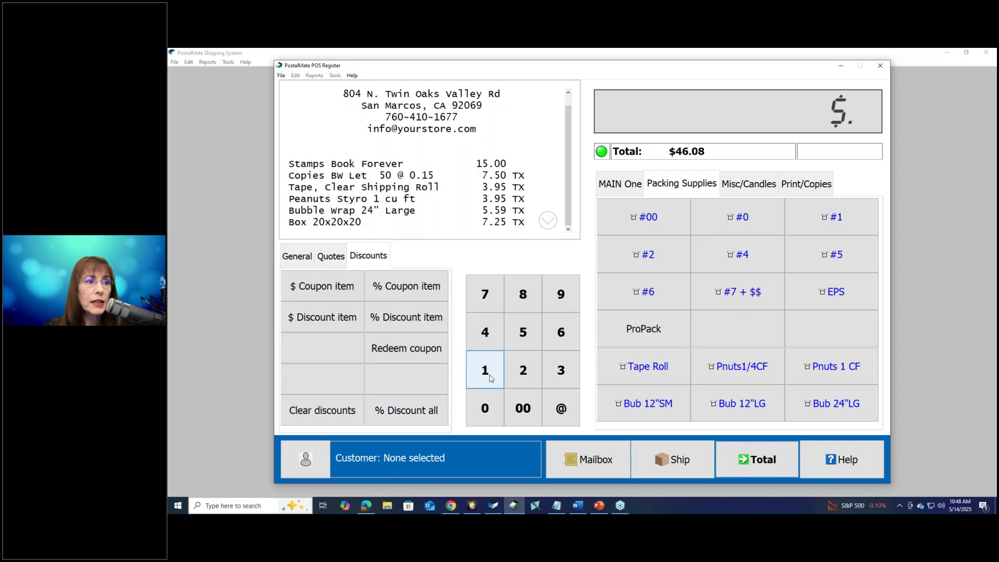
# Discount every item in the sale by 12%, lowering the total to $42.35.
pyautogui.click(489, 378)
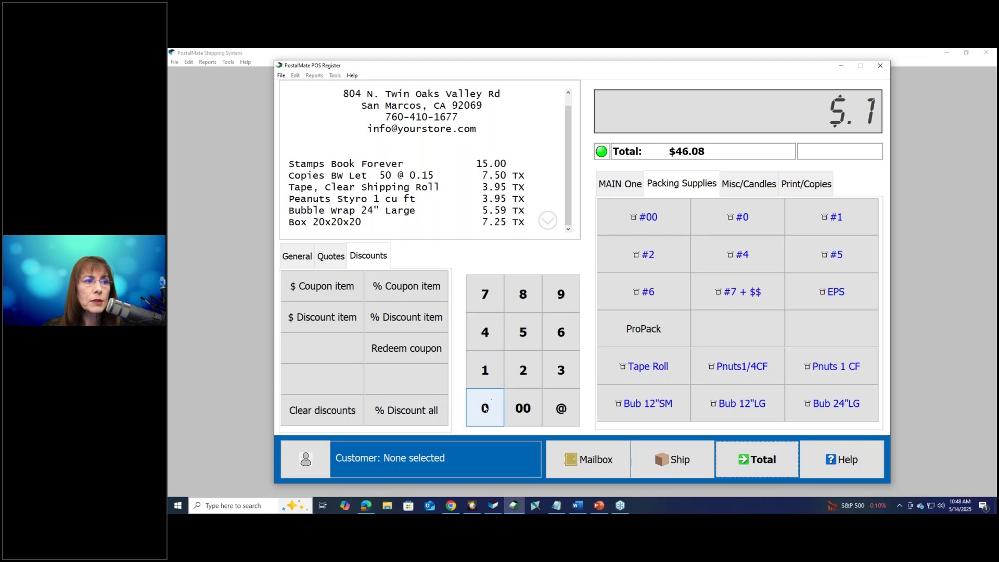
pyautogui.click(519, 379)
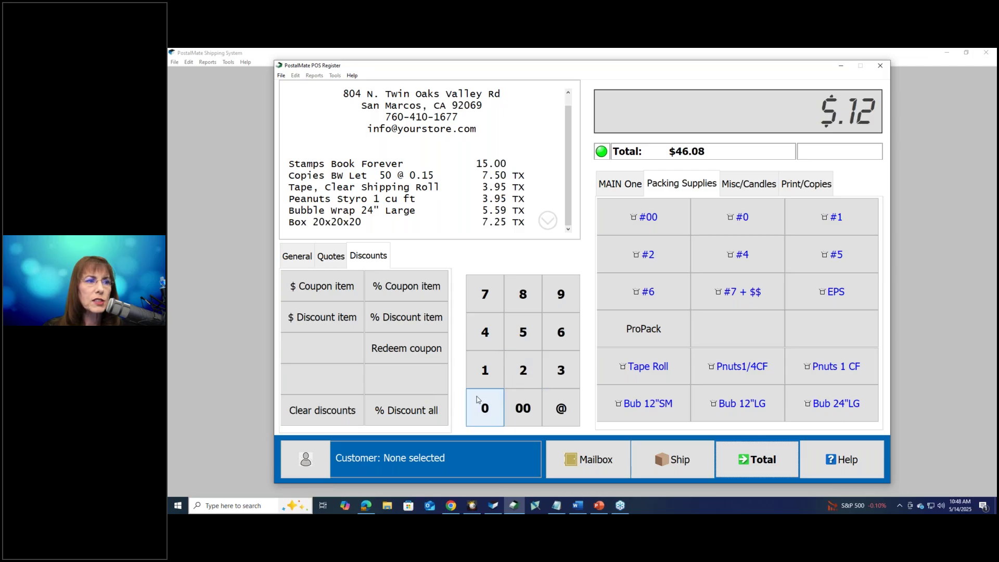
pyautogui.click(419, 411)
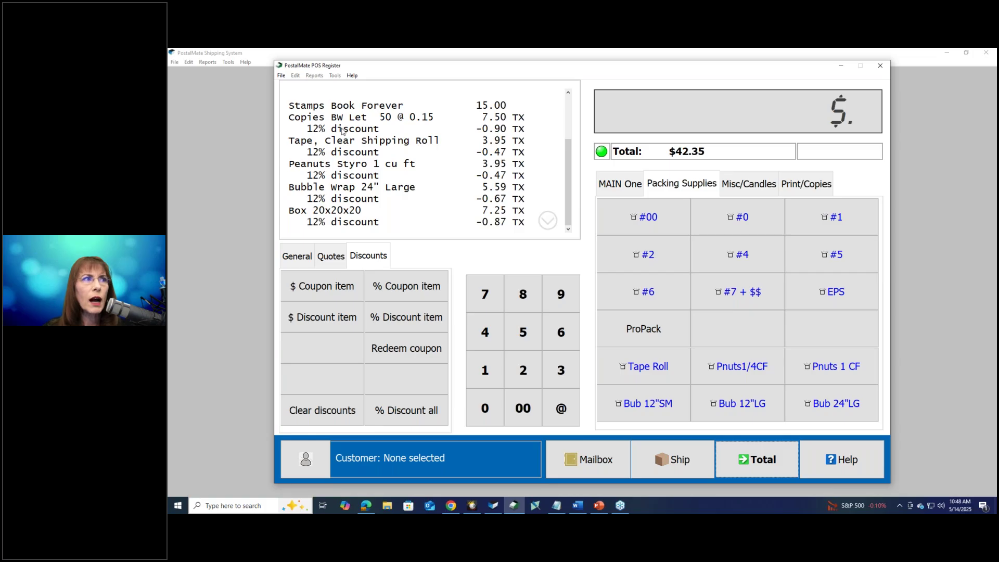
pyautogui.scroll(2, 572, 180)
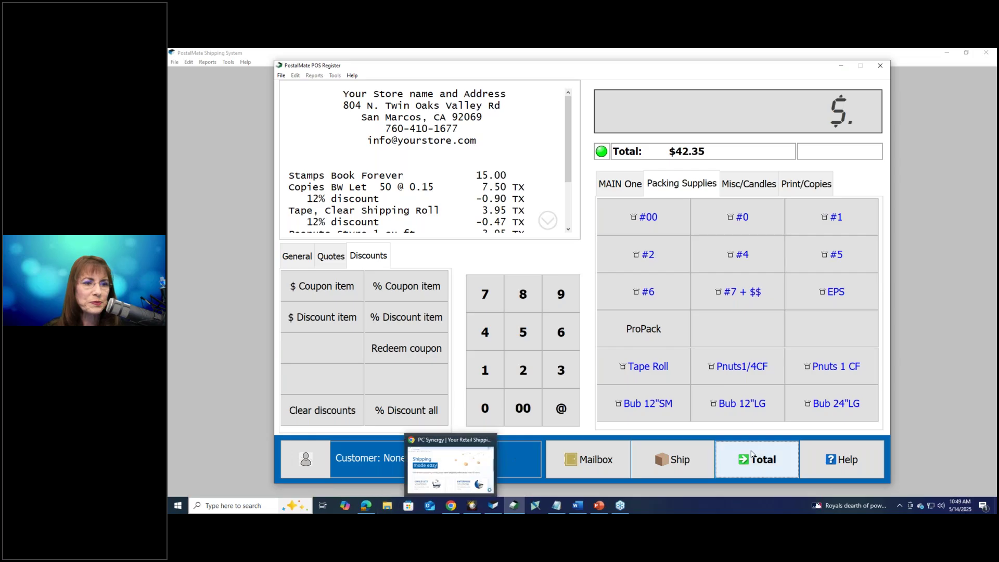
# Pay the $42.35 by MasterCard, accept the receipt options and close the virtual receipt.
pyautogui.click(769, 472)
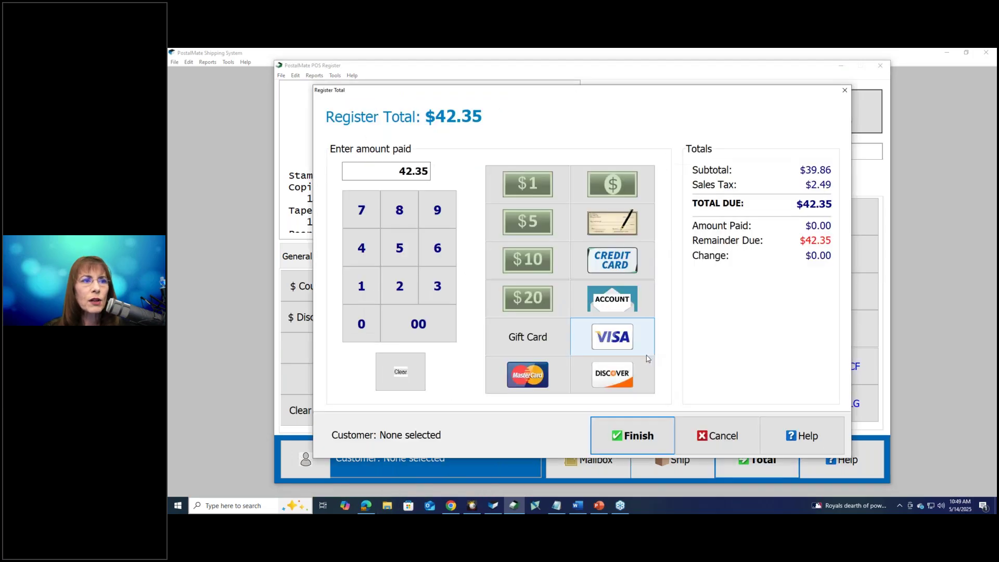
pyautogui.click(515, 381)
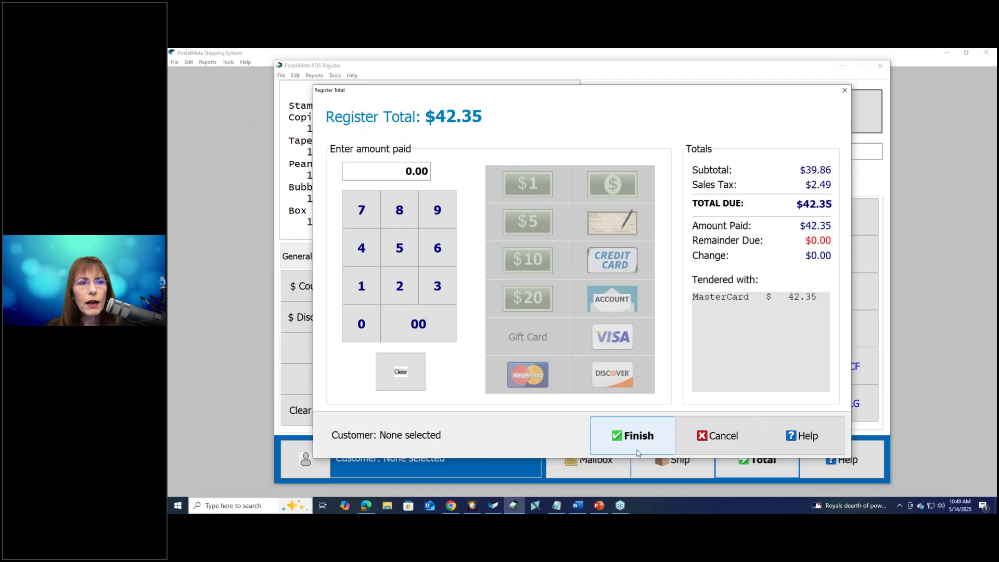
pyautogui.click(658, 447)
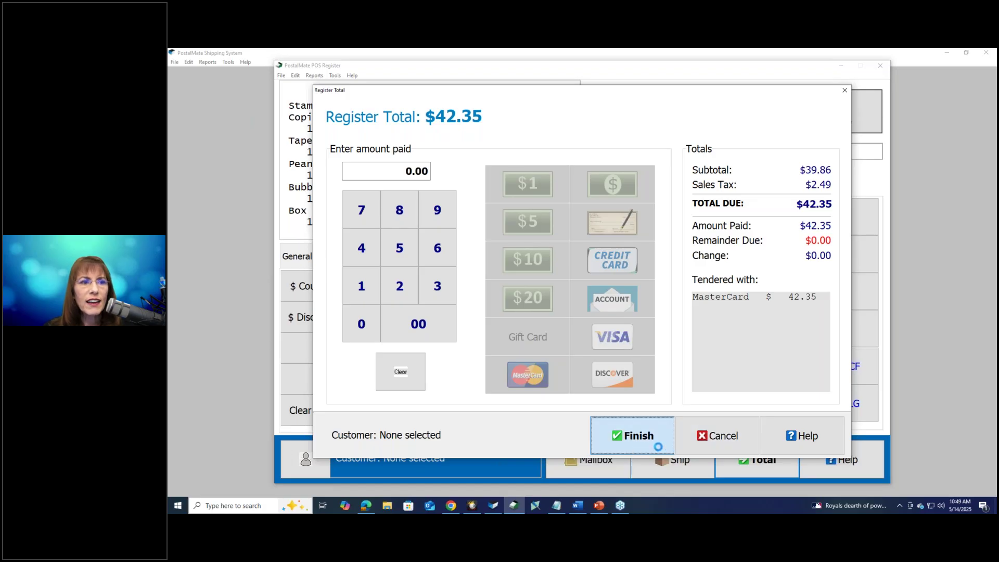
pyautogui.click(648, 394)
pyautogui.click(651, 390)
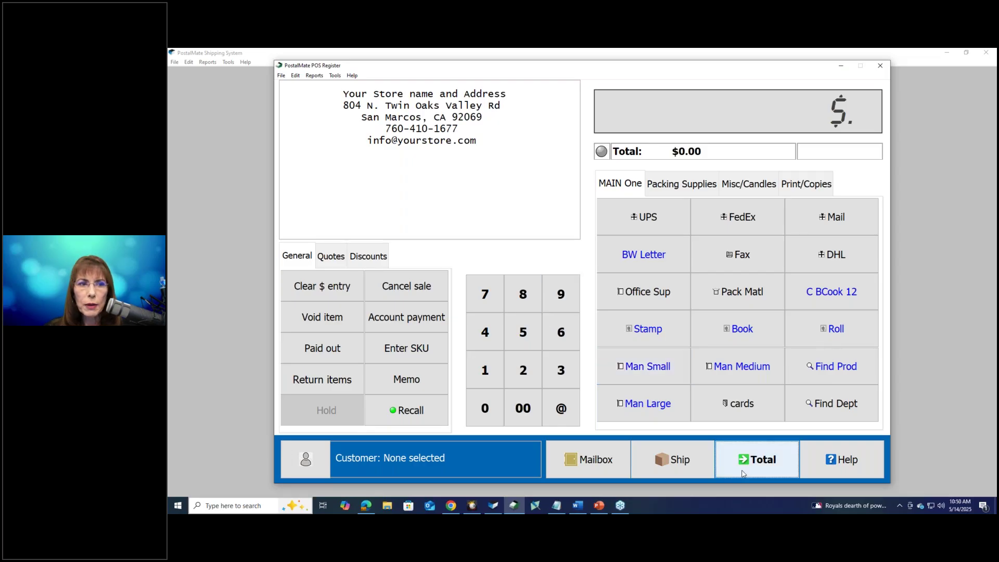
# Close the POS Register window to return to the Ship/Mail home screen.
pyautogui.click(690, 467)
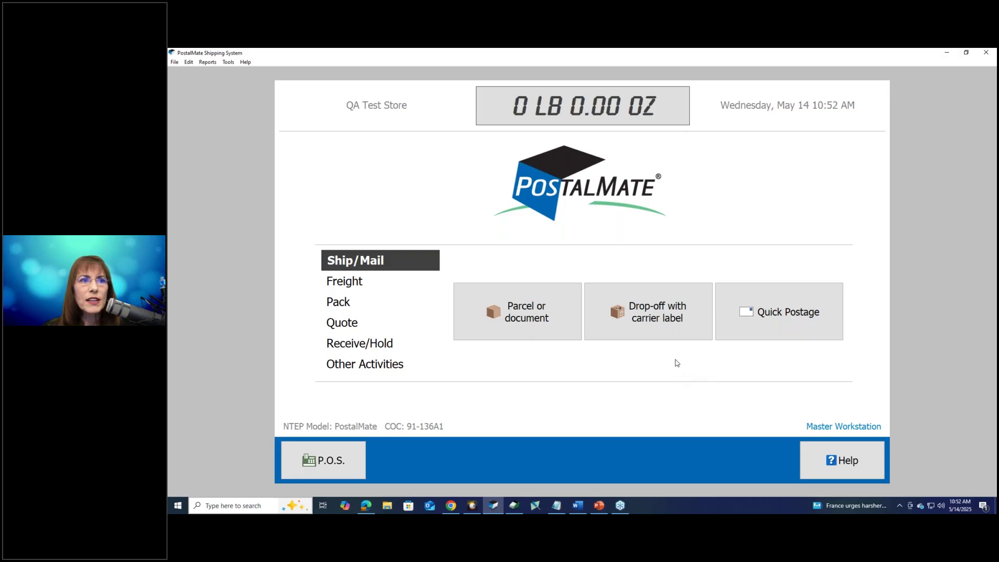
# Show the Other Activities options, then start and cancel a FedEx Express carrier pickup.
pyautogui.click(371, 367)
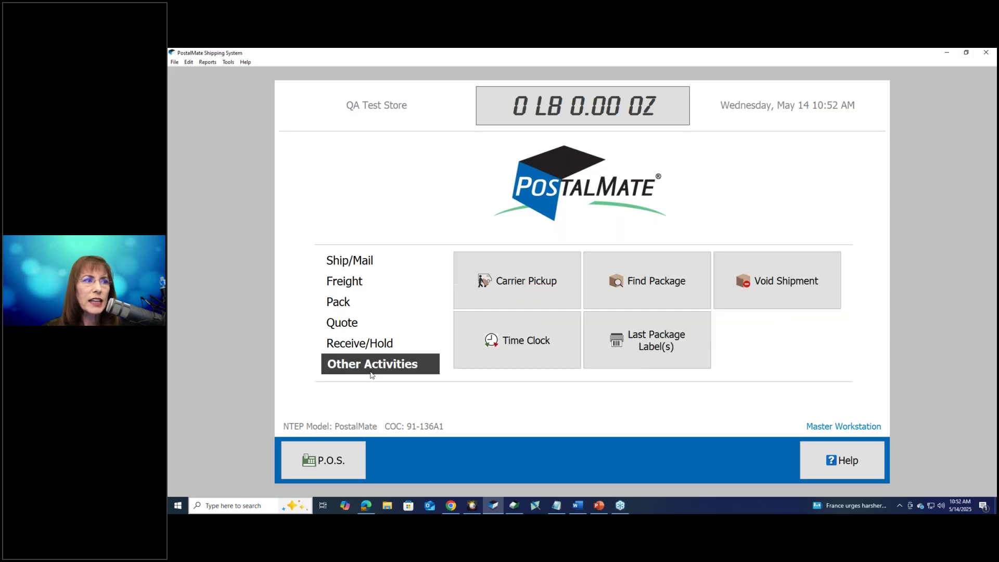
pyautogui.click(501, 285)
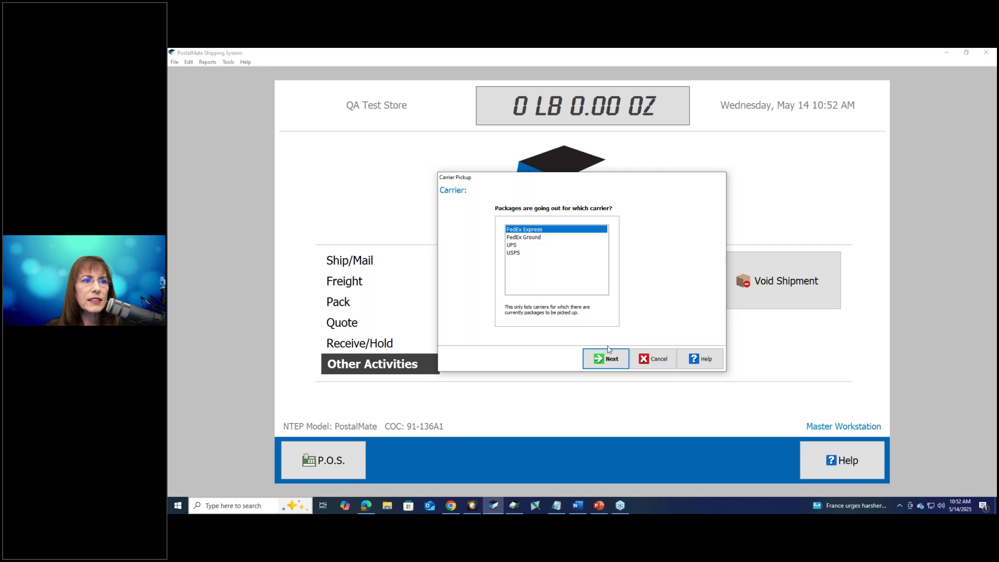
pyautogui.click(607, 358)
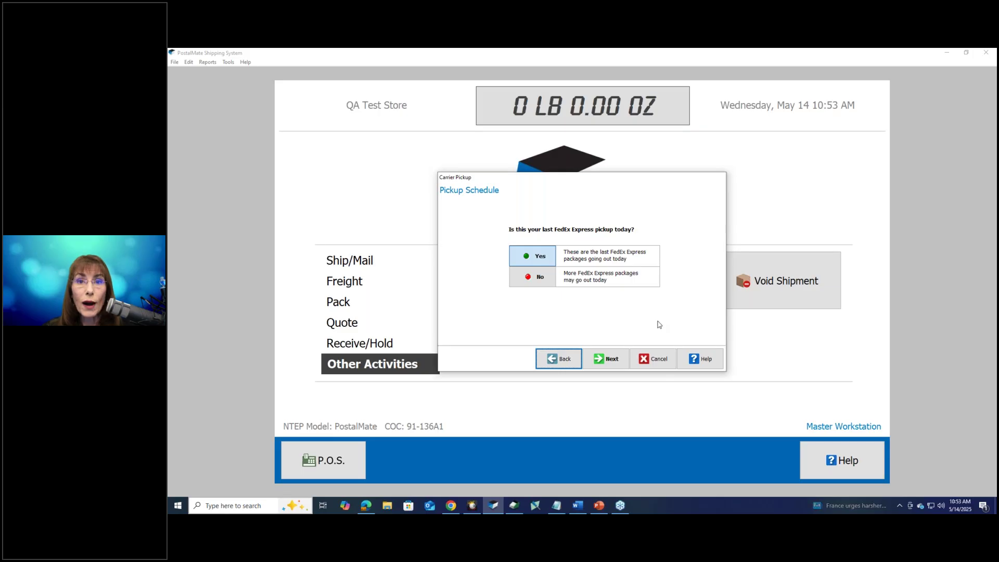
pyautogui.click(648, 359)
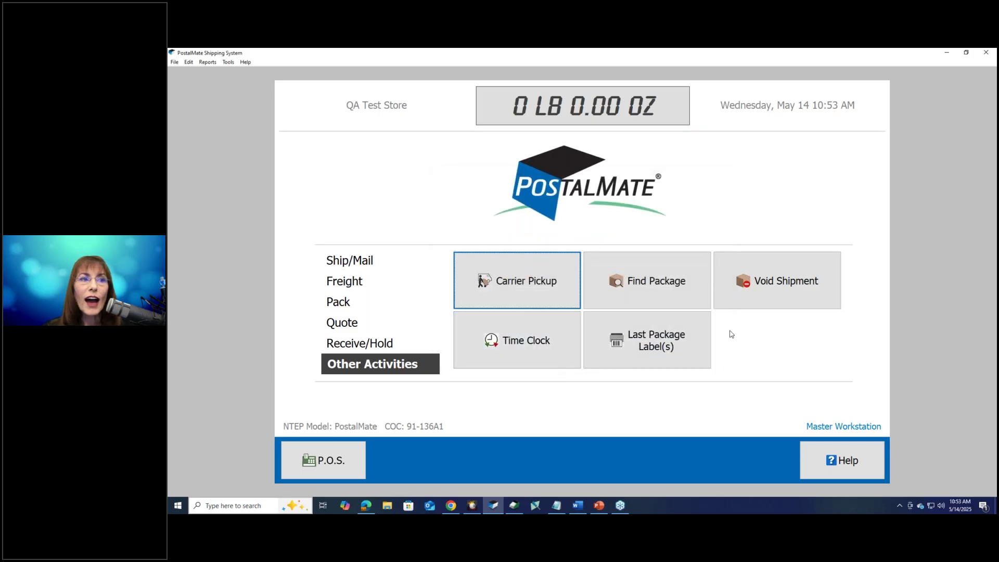
pyautogui.click(650, 279)
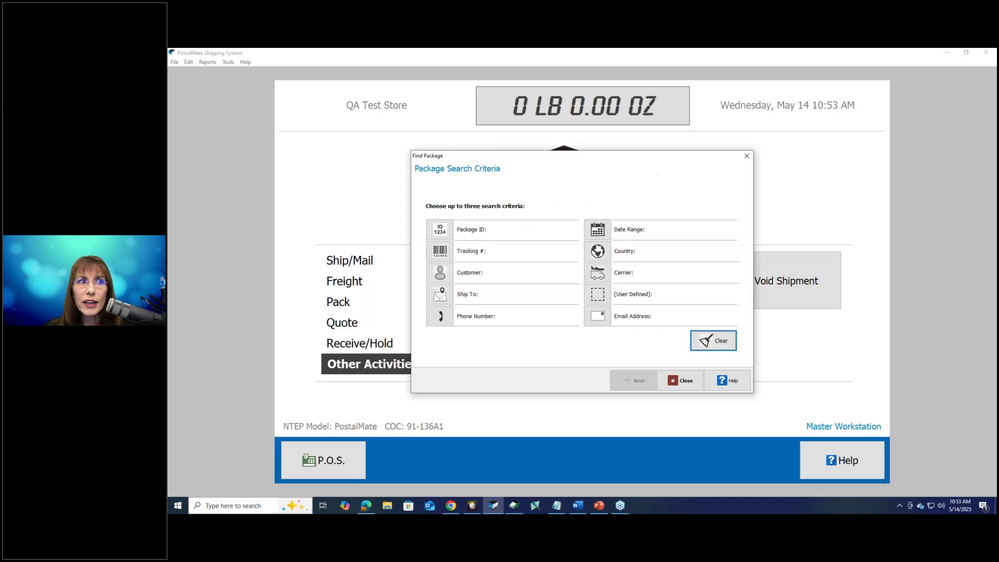
pyautogui.click(677, 380)
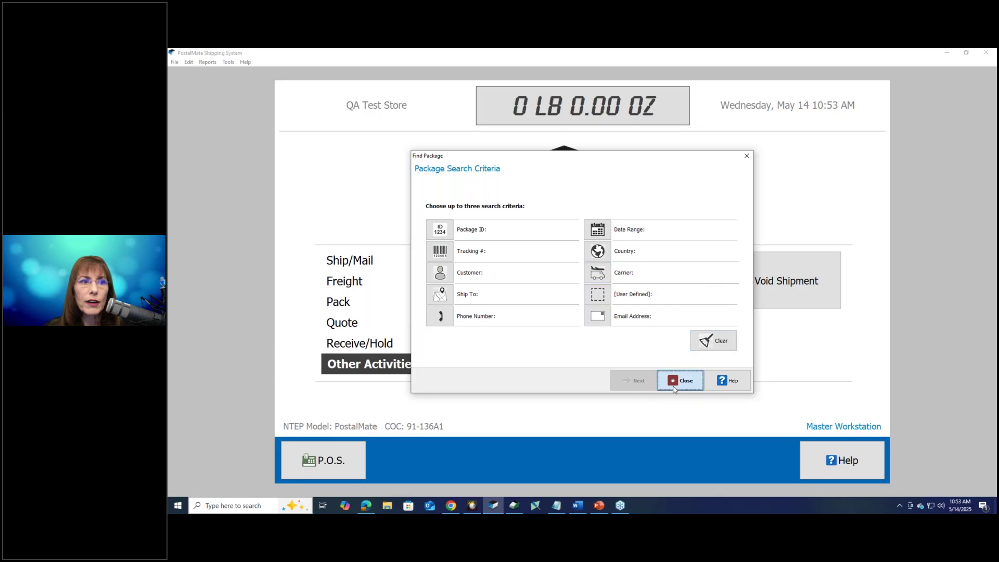
pyautogui.click(765, 285)
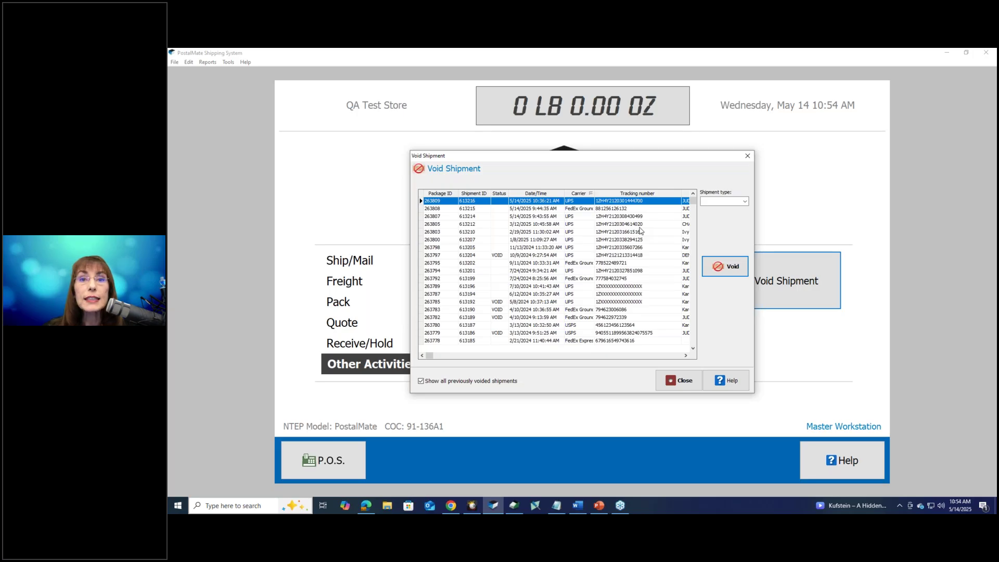
pyautogui.click(681, 385)
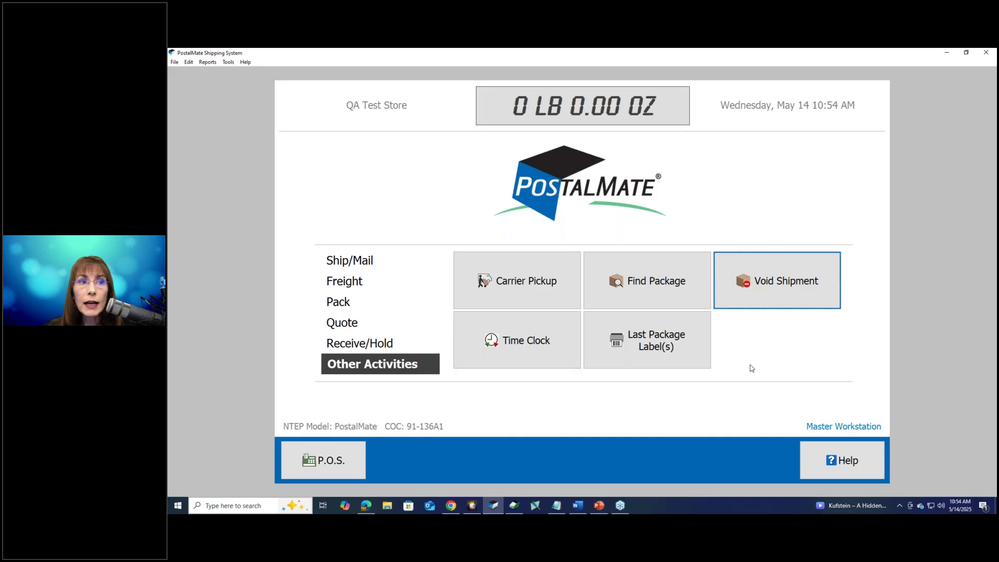
pyautogui.click(778, 303)
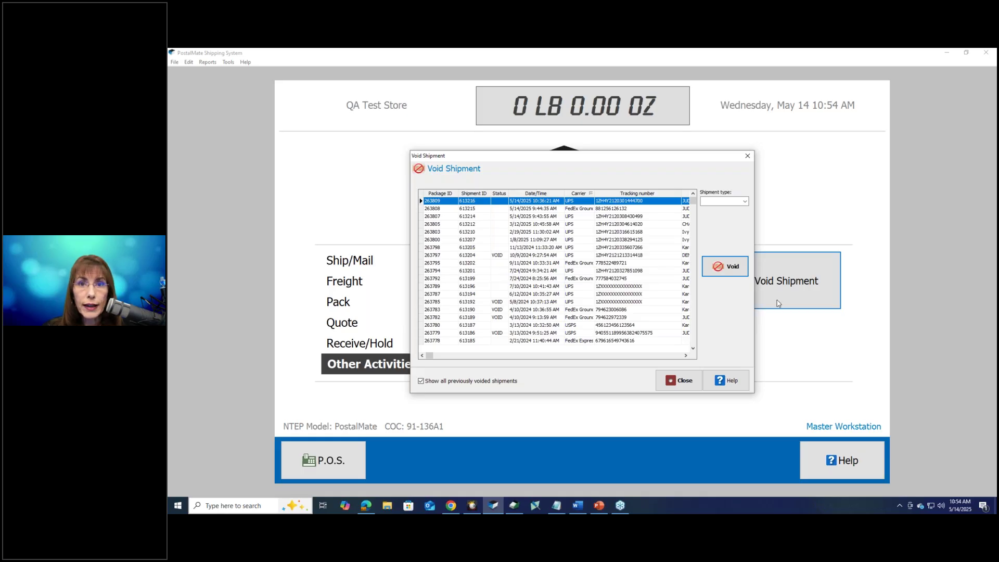
pyautogui.click(683, 380)
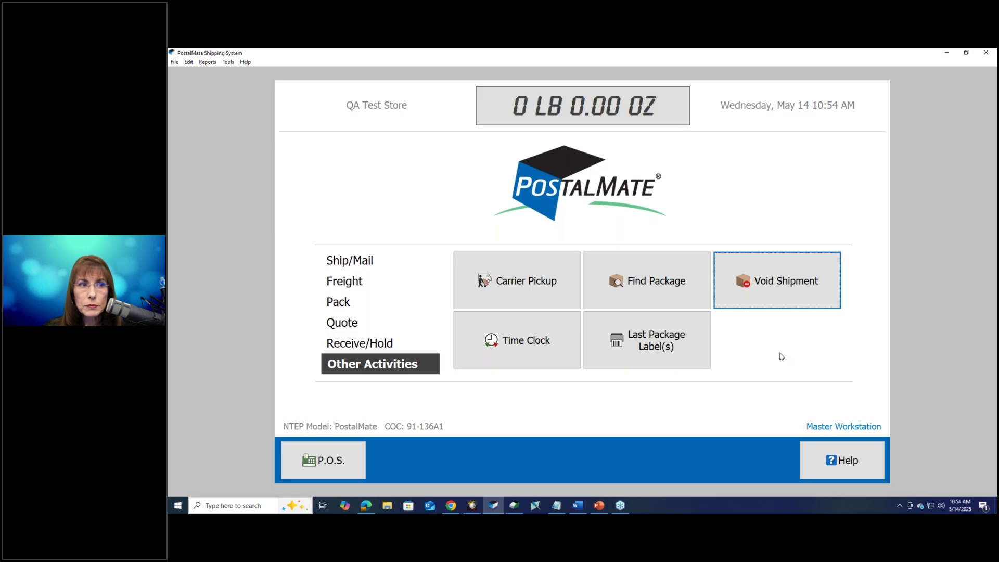
pyautogui.click(662, 288)
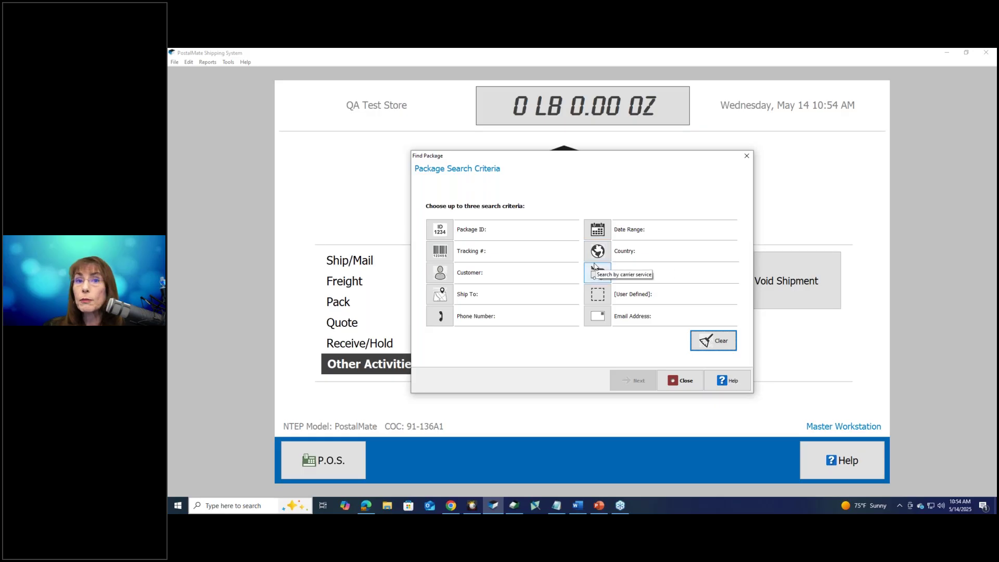
pyautogui.click(685, 385)
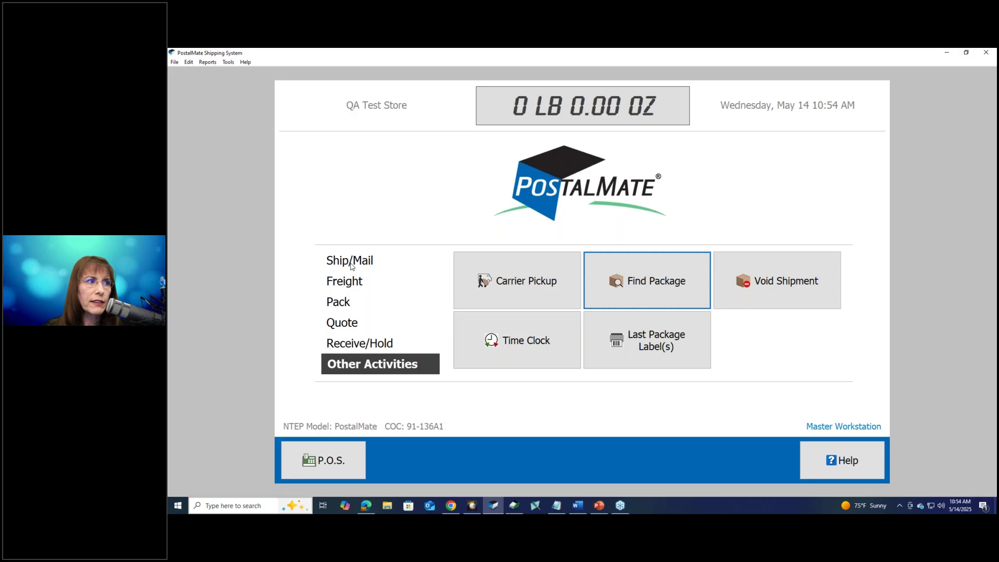
# From the POS register, view the Close Register Day summary (Cash 100.00, MasterCard 42.35, Visa 79.28), then exit it.
pyautogui.click(339, 466)
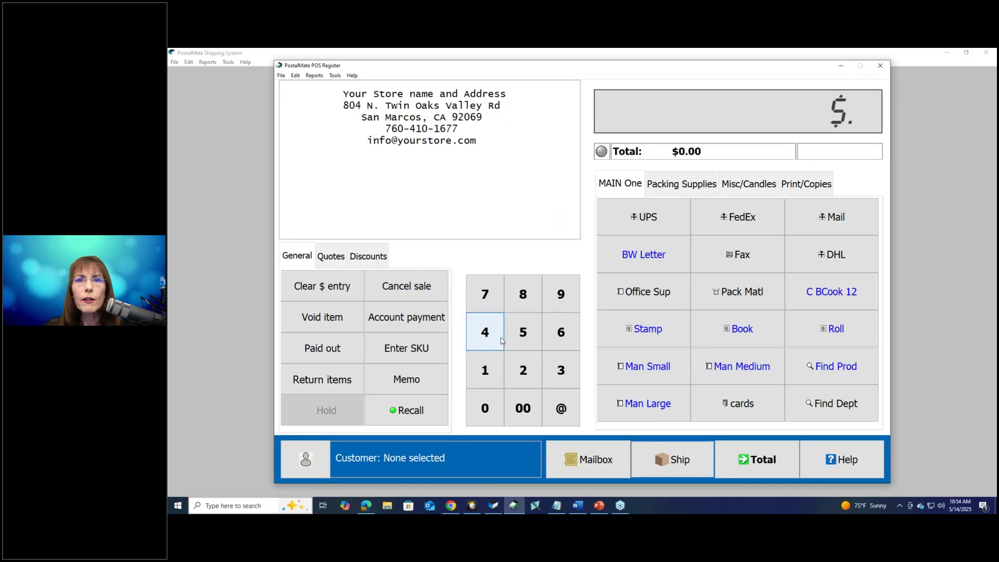
pyautogui.click(282, 76)
pyautogui.click(292, 85)
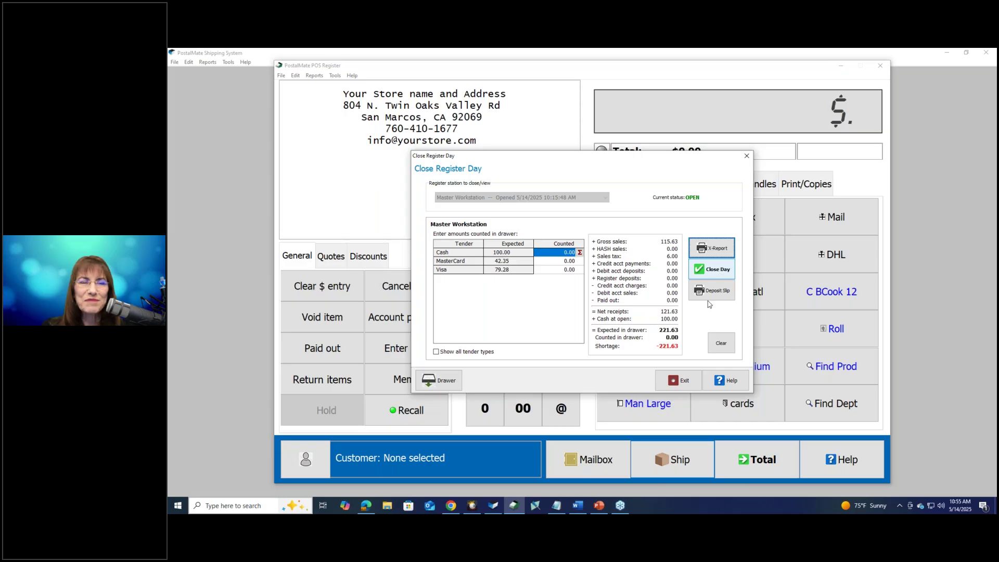
pyautogui.click(688, 384)
# Confirm leaving the Close Register Day summary and close the POS Register window.
pyautogui.click(608, 291)
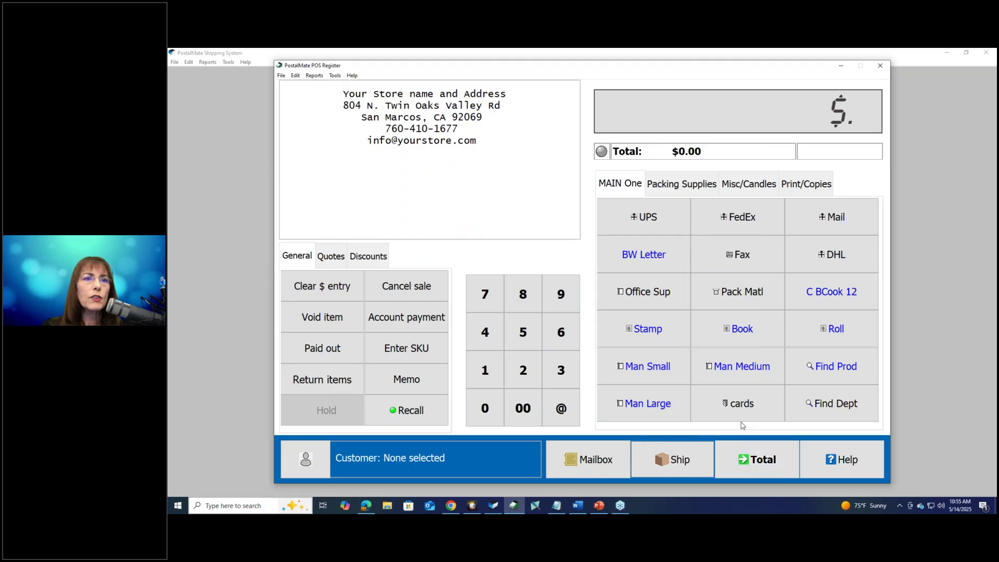
pyautogui.click(880, 66)
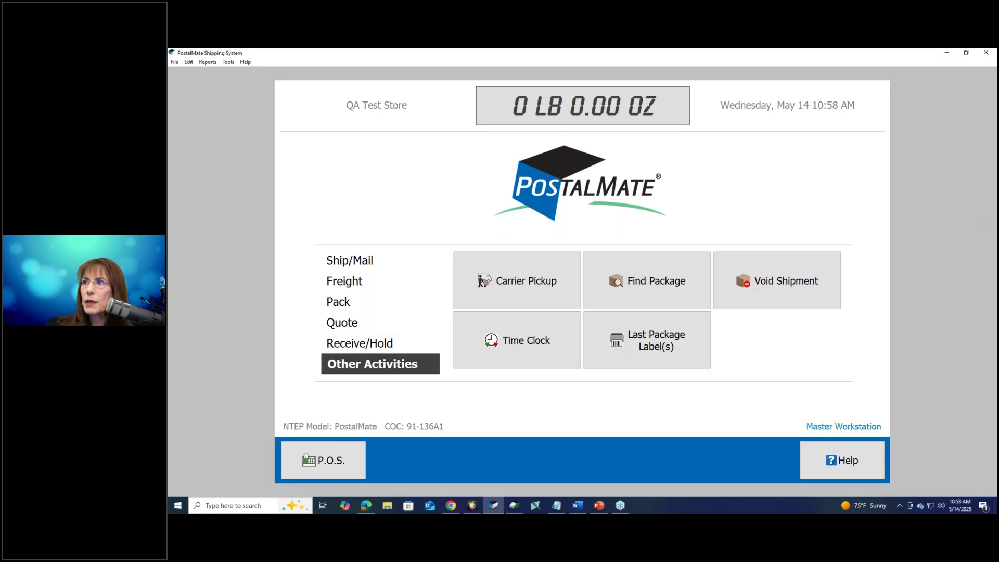
pyautogui.click(229, 62)
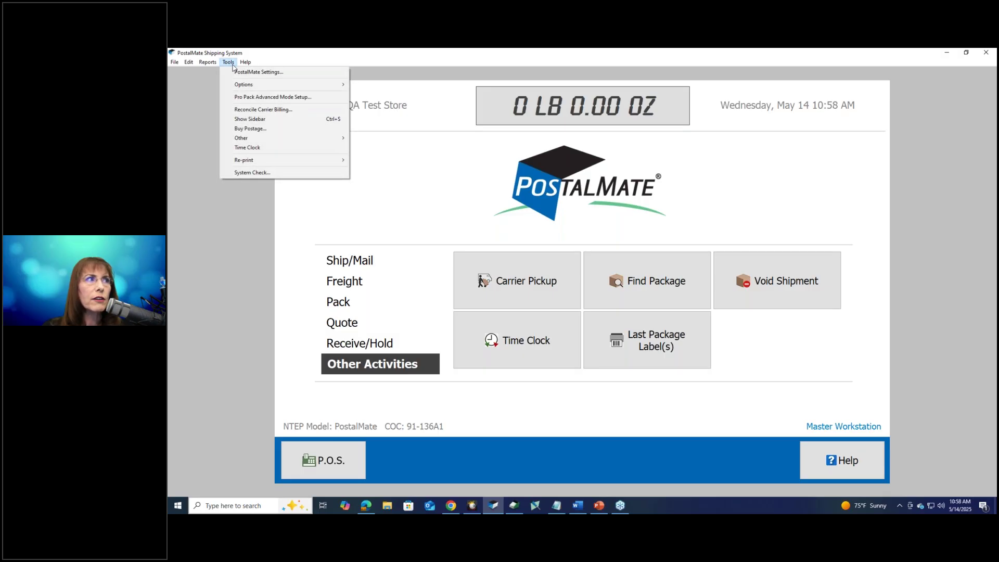
# In Shipping Settings > Service Display, check USPS Priority Mail on the UPS and FedEx Only list and save.
pyautogui.click(250, 72)
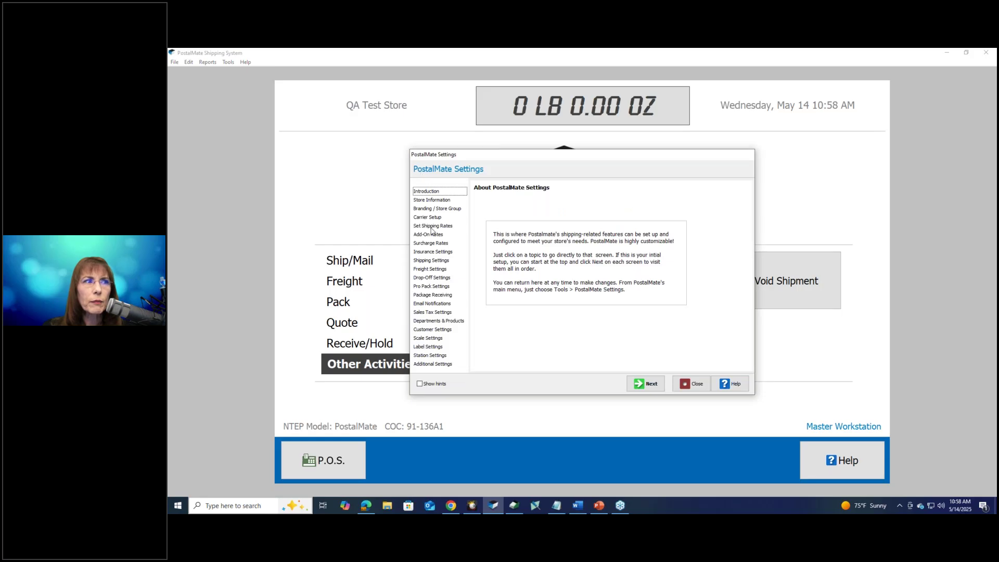
pyautogui.click(435, 261)
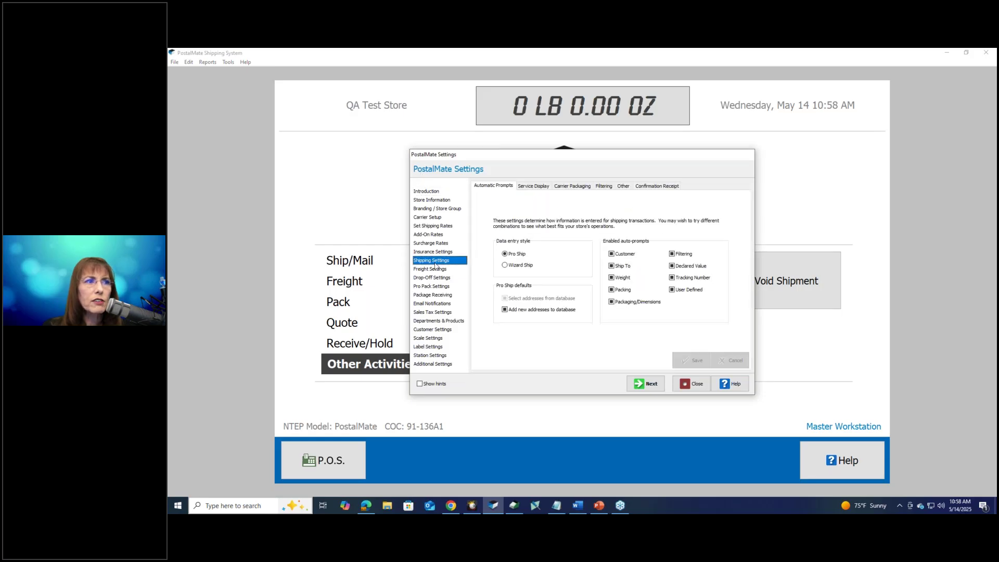
pyautogui.click(538, 189)
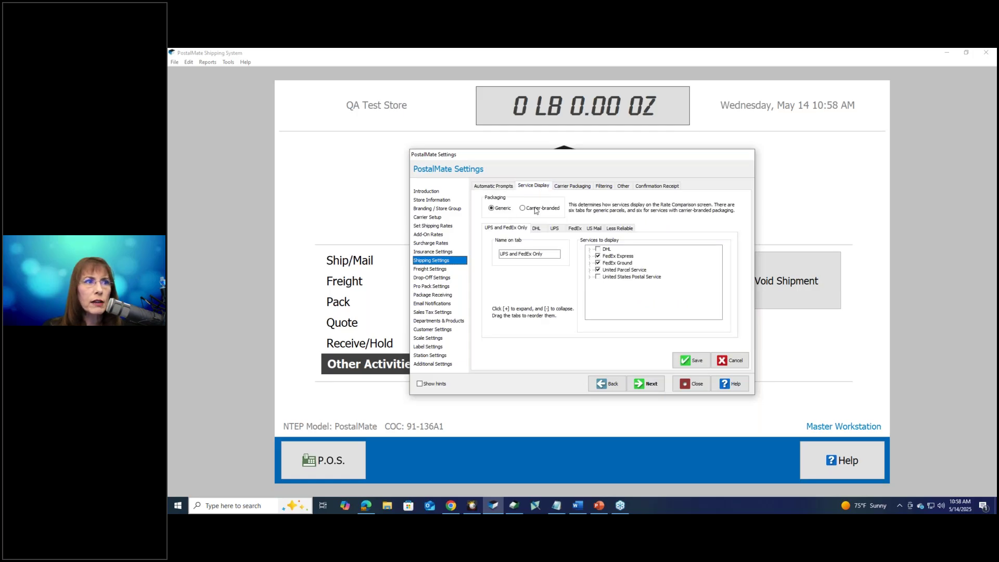
pyautogui.click(536, 209)
pyautogui.click(494, 209)
pyautogui.click(500, 254)
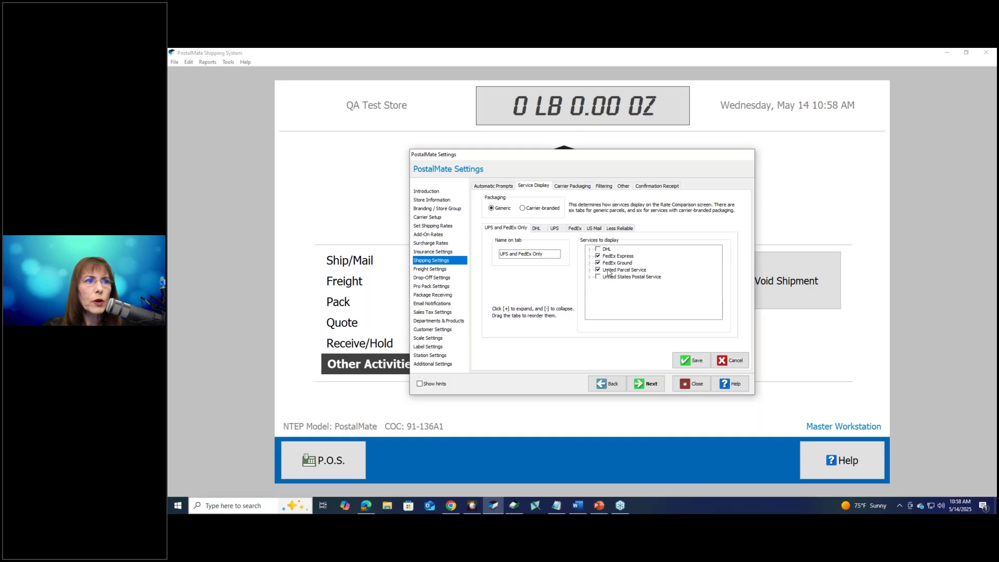
pyautogui.click(590, 277)
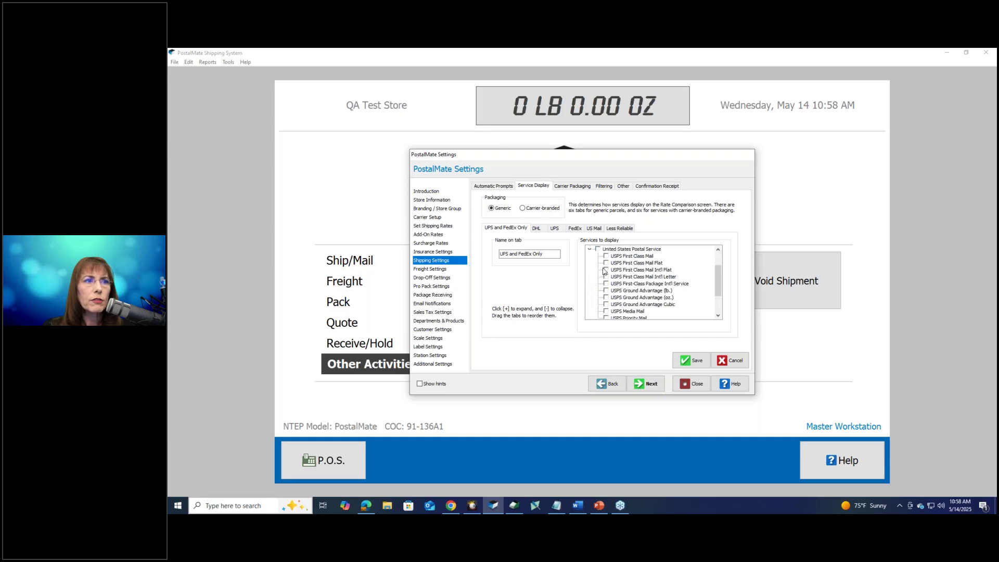
pyautogui.scroll(-1, 612, 304)
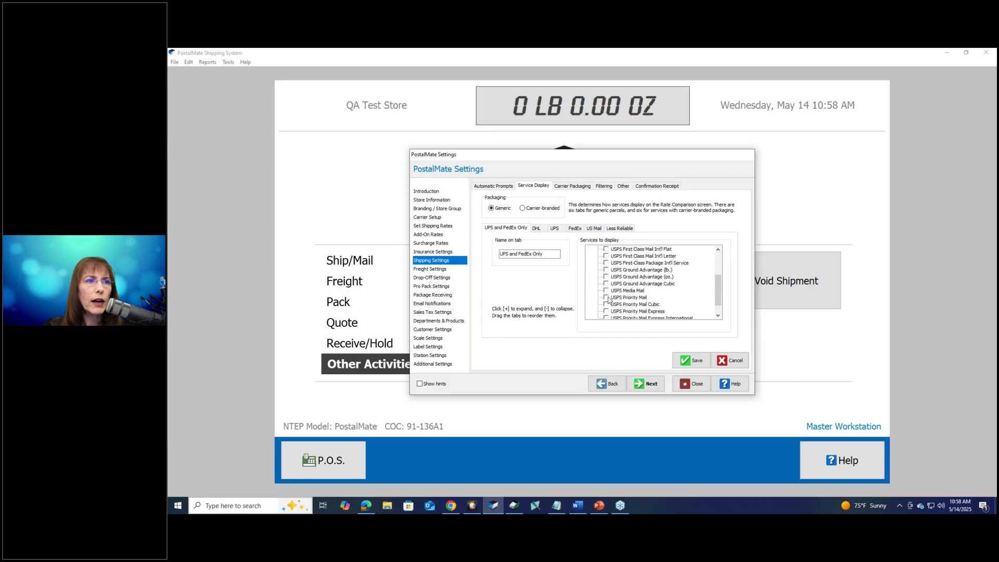
pyautogui.click(606, 298)
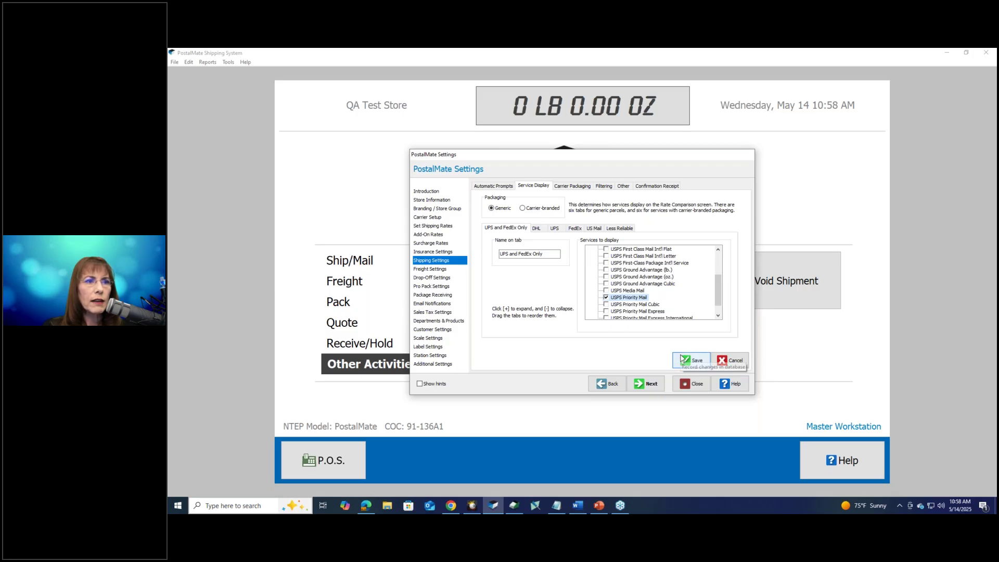
pyautogui.click(682, 358)
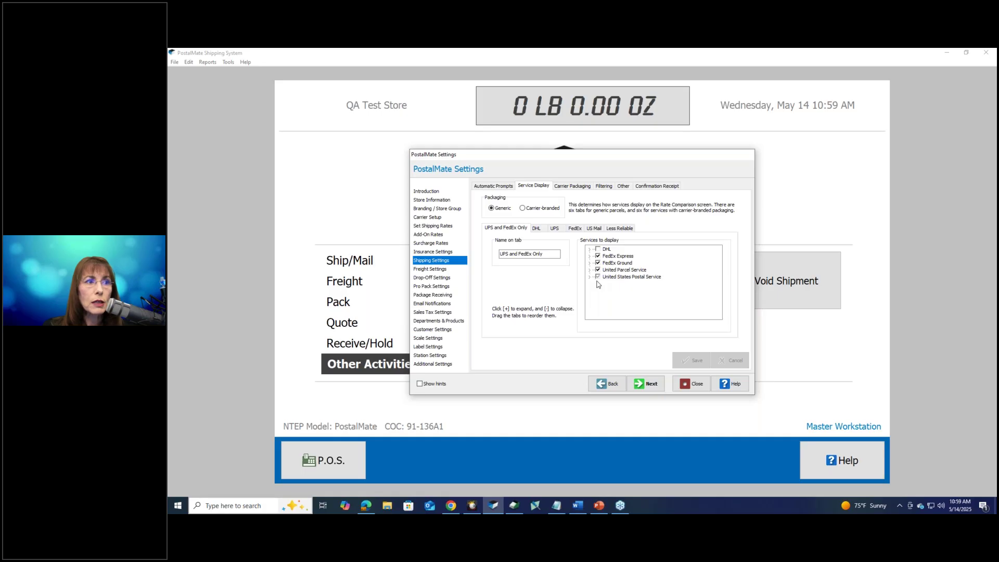
# Exclude the USPS services and save, save the UPS tab's service display, then close PostalMate Settings.
pyautogui.click(597, 277)
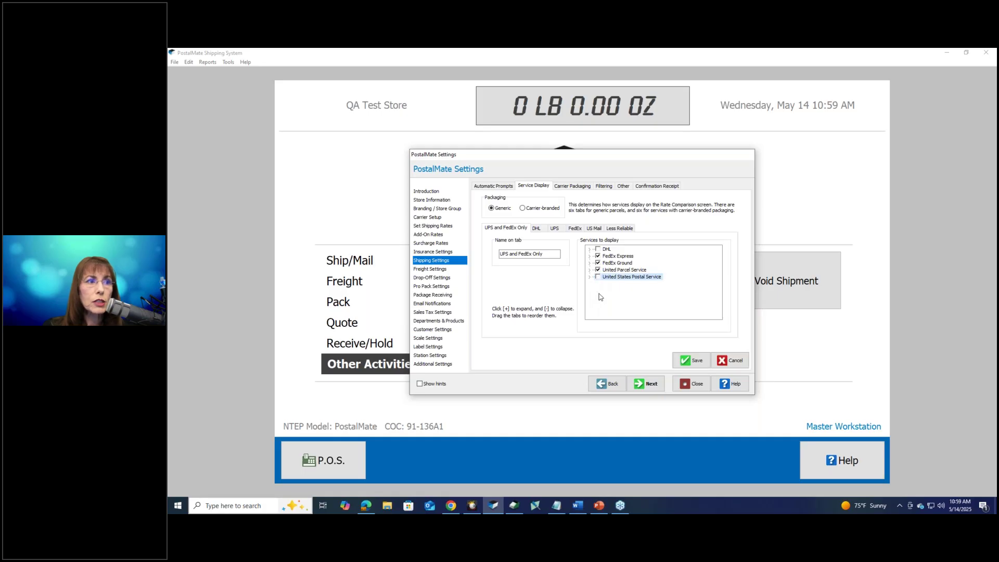
pyautogui.click(684, 362)
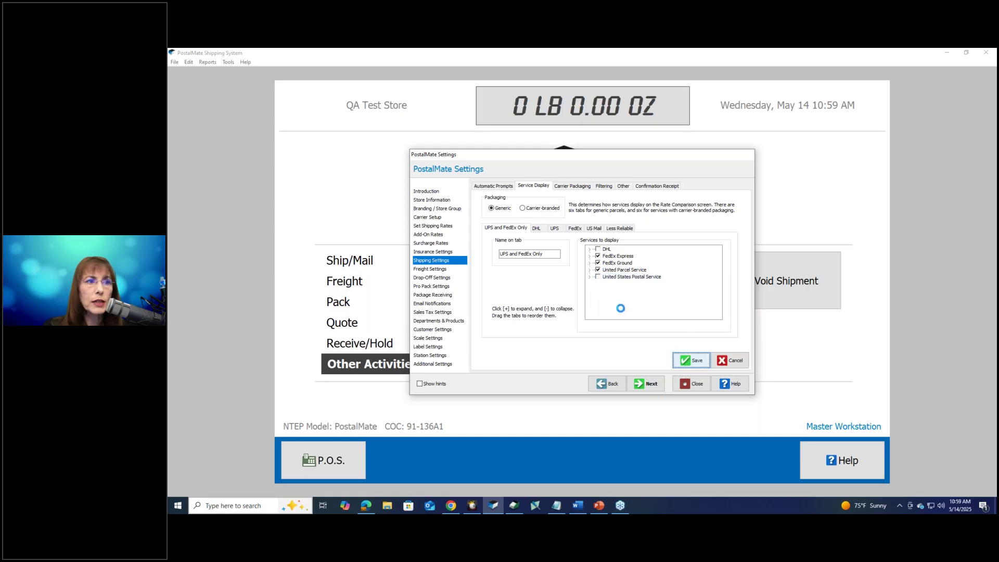
pyautogui.click(538, 229)
pyautogui.click(554, 229)
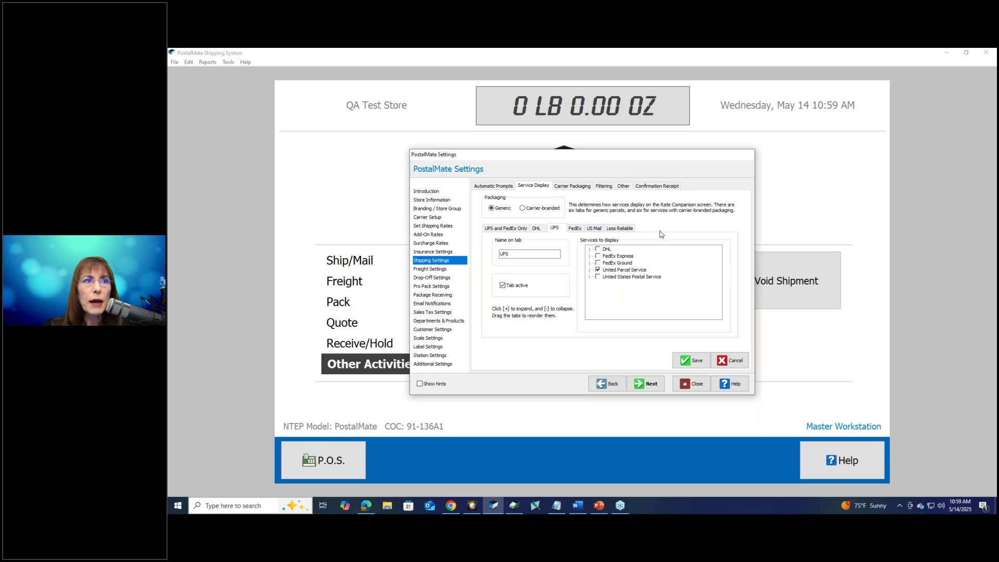
pyautogui.click(692, 360)
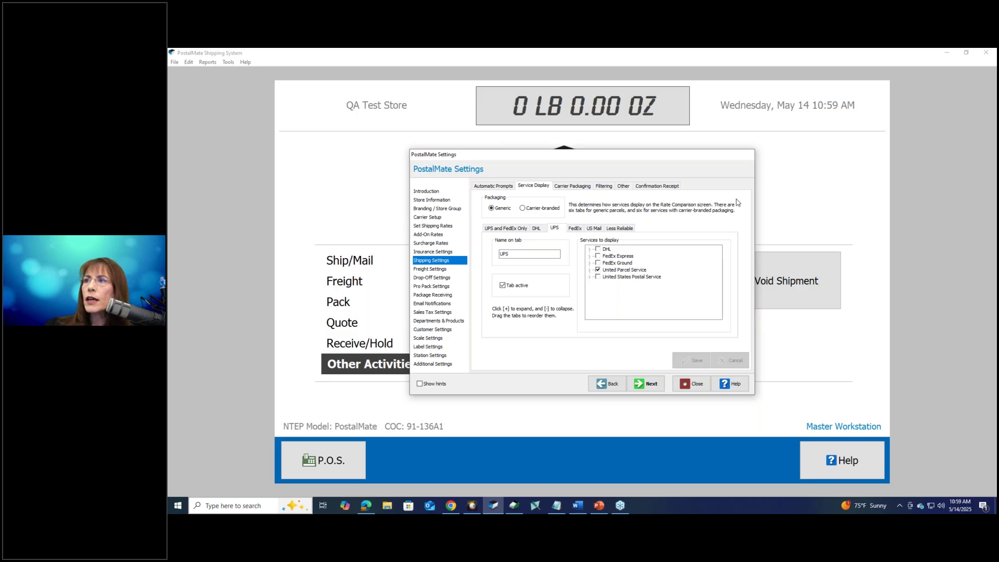
pyautogui.click(693, 383)
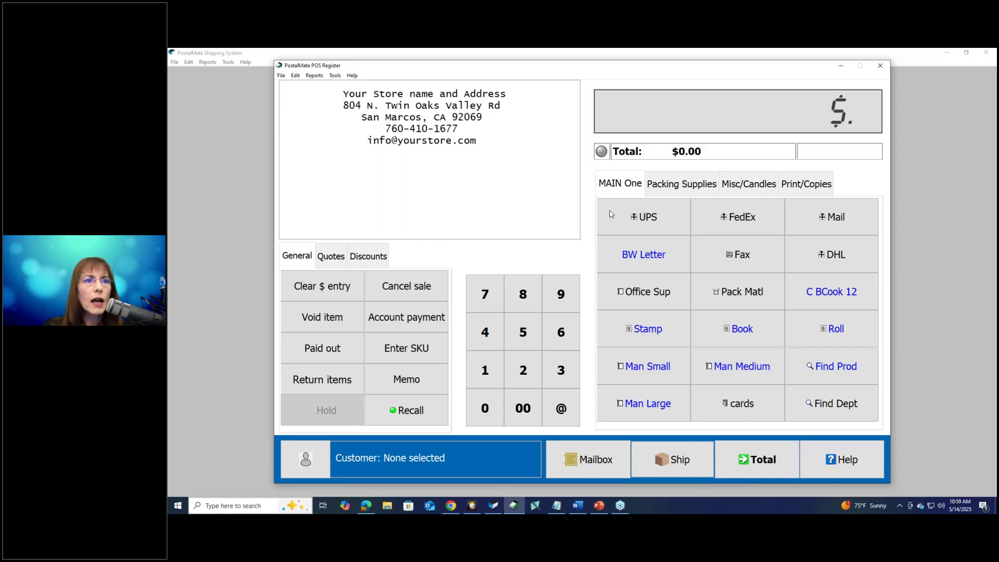
# Sell a $15.00 book of Forever stamps paid by Visa with a printed receipt.
pyautogui.click(762, 329)
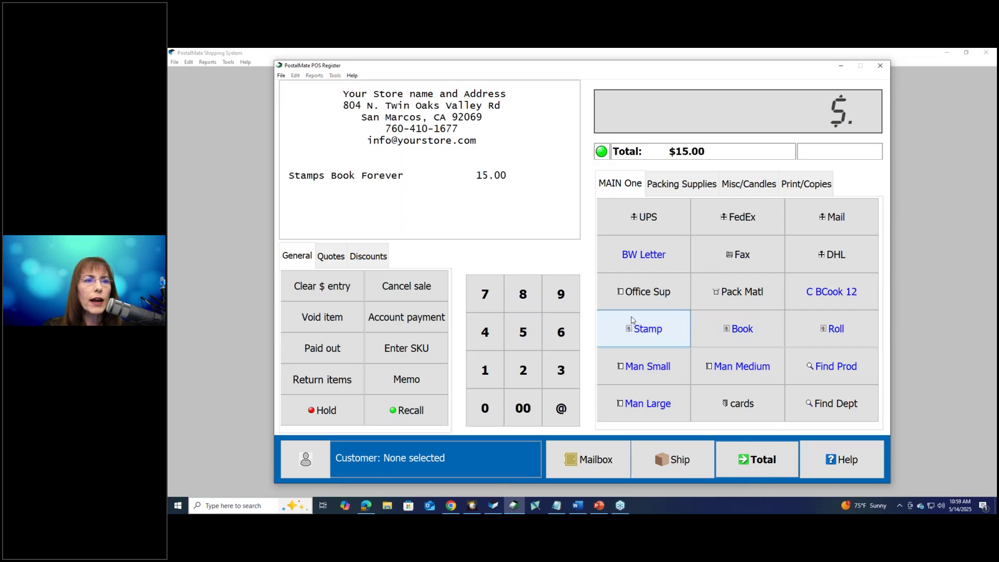
pyautogui.click(757, 458)
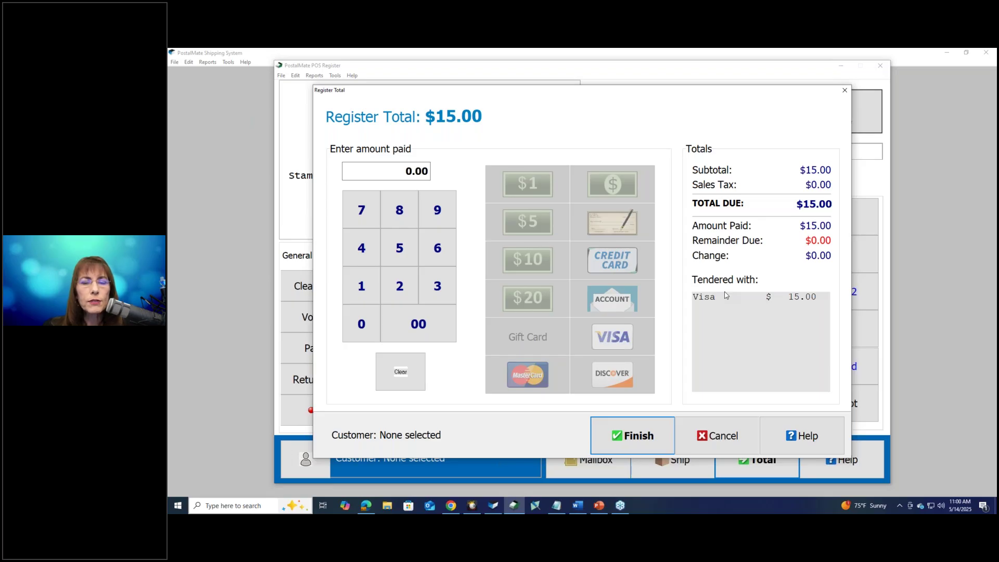
pyautogui.click(638, 438)
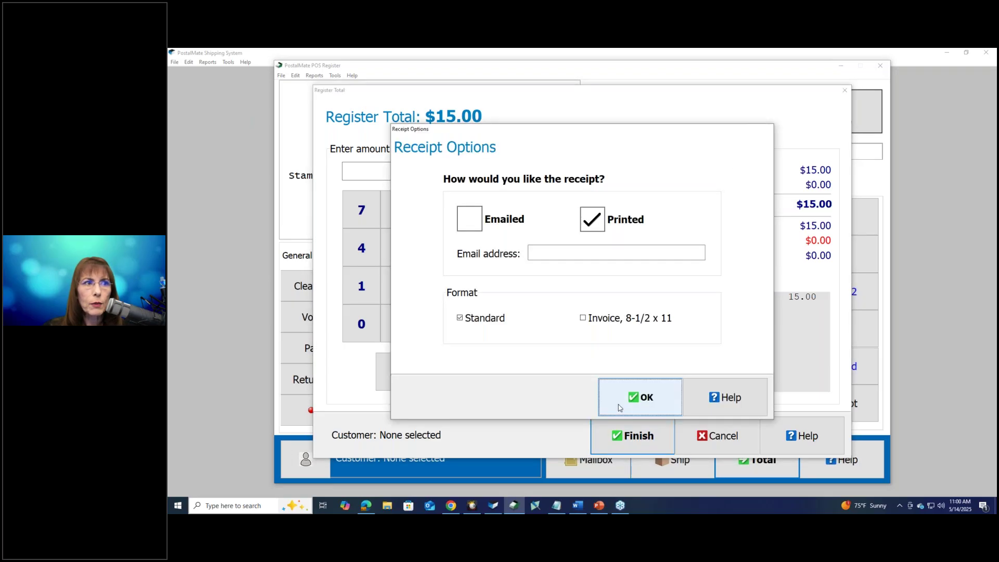
pyautogui.click(619, 407)
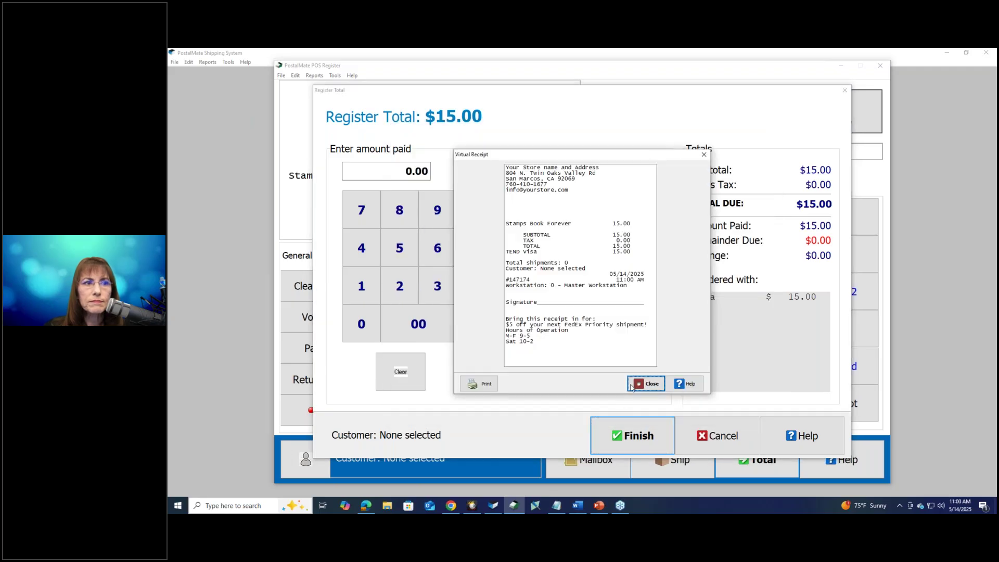
pyautogui.click(634, 385)
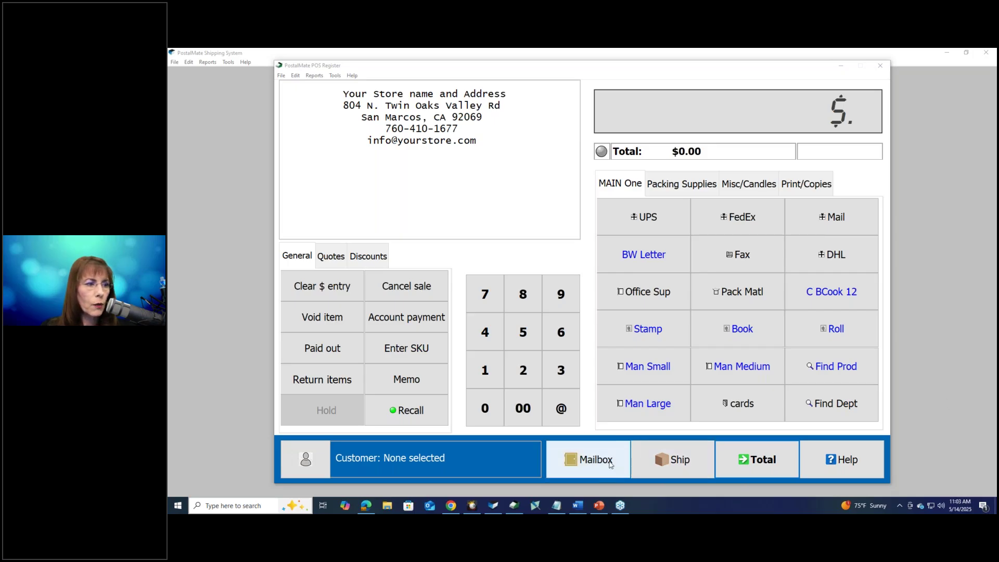
# Bring up the PostalMate website and open the PostalMate help center from the product page.
pyautogui.moveTo(451, 508)
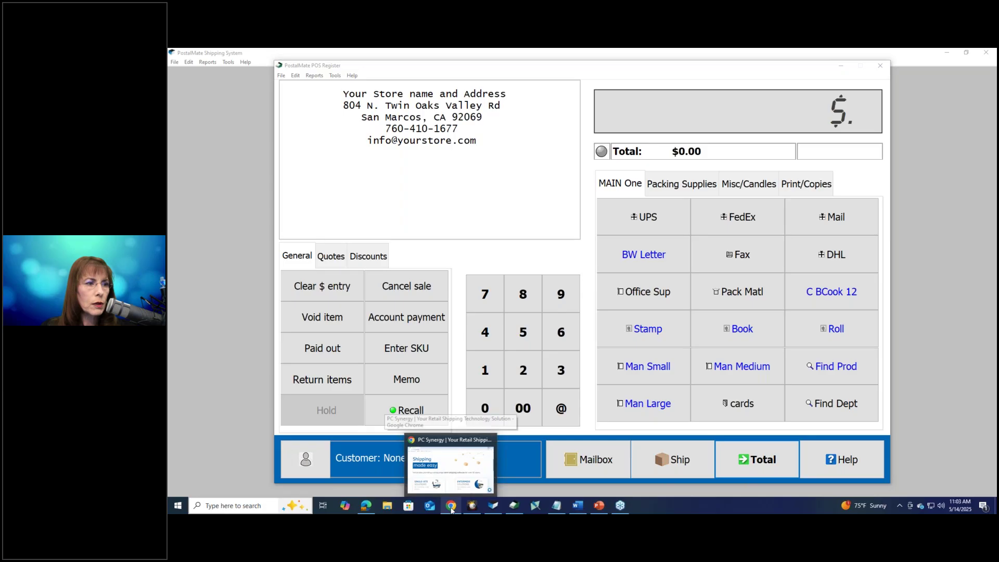
pyautogui.click(451, 507)
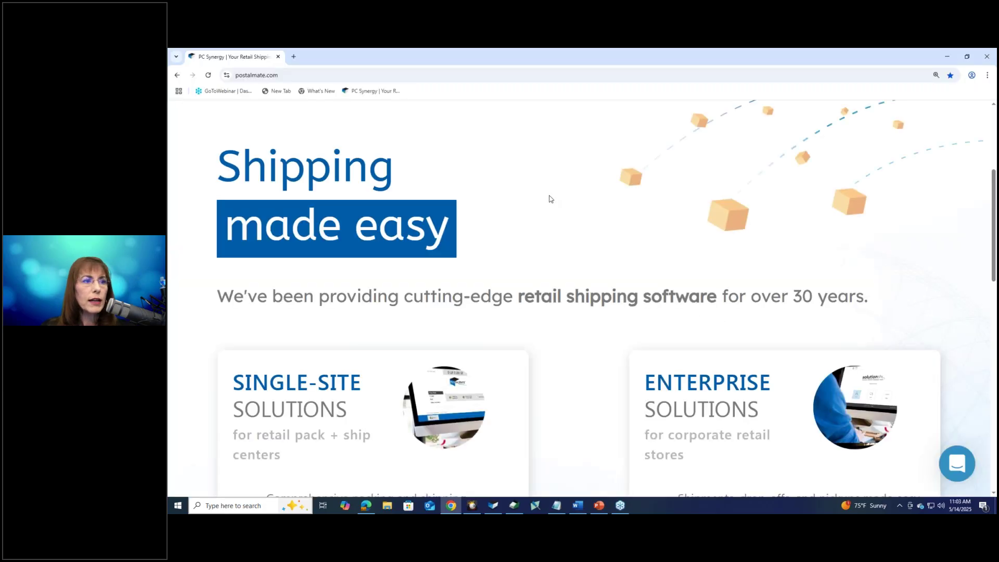
pyautogui.scroll(-8, 550, 199)
pyautogui.click(378, 337)
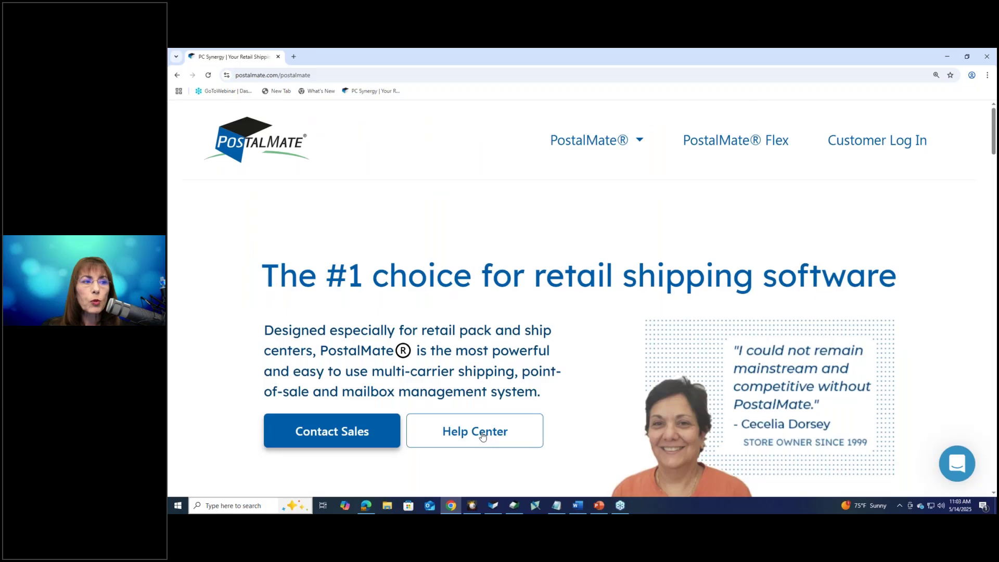
pyautogui.click(482, 436)
# Search help for 'time in transit' and read the USPS Time in Transit in PostalMate article.
pyautogui.click(495, 372)
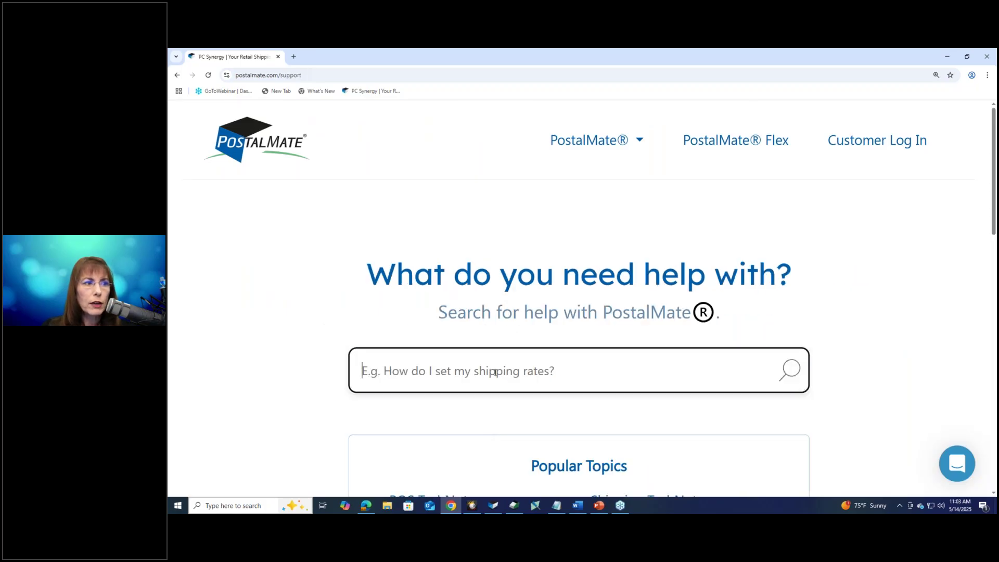
pyautogui.write('ti')
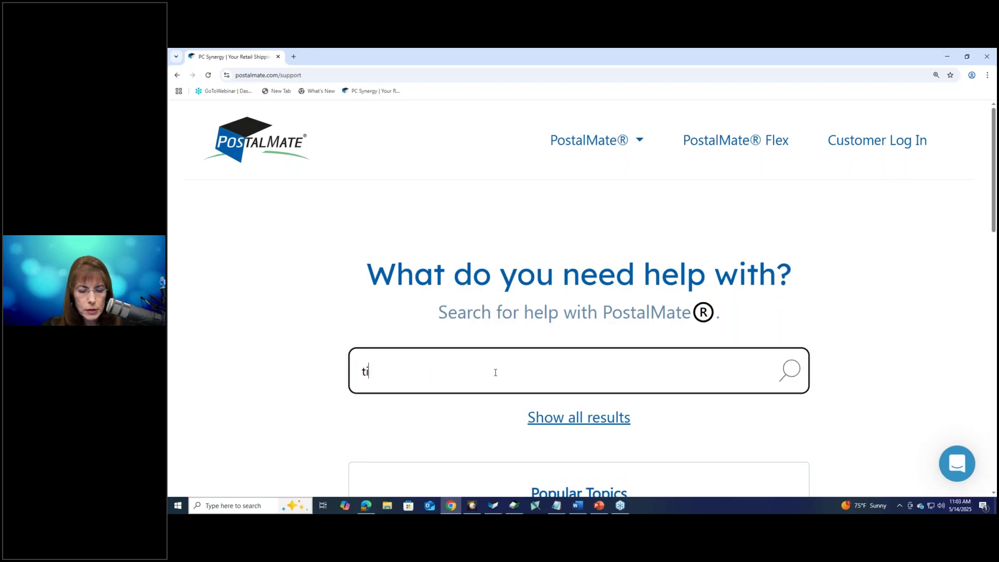
pyautogui.write('me in transit')
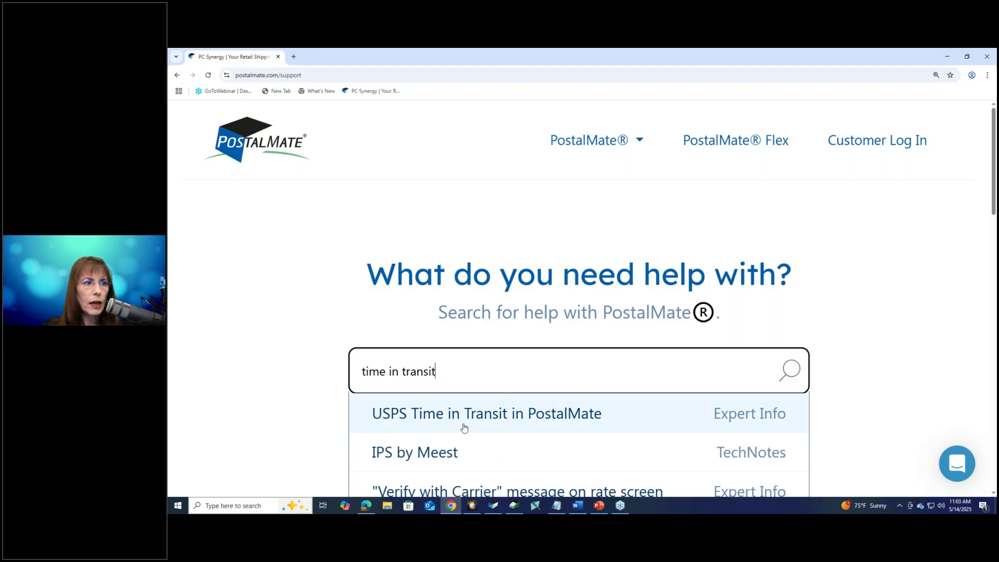
pyautogui.scroll(-3, 464, 428)
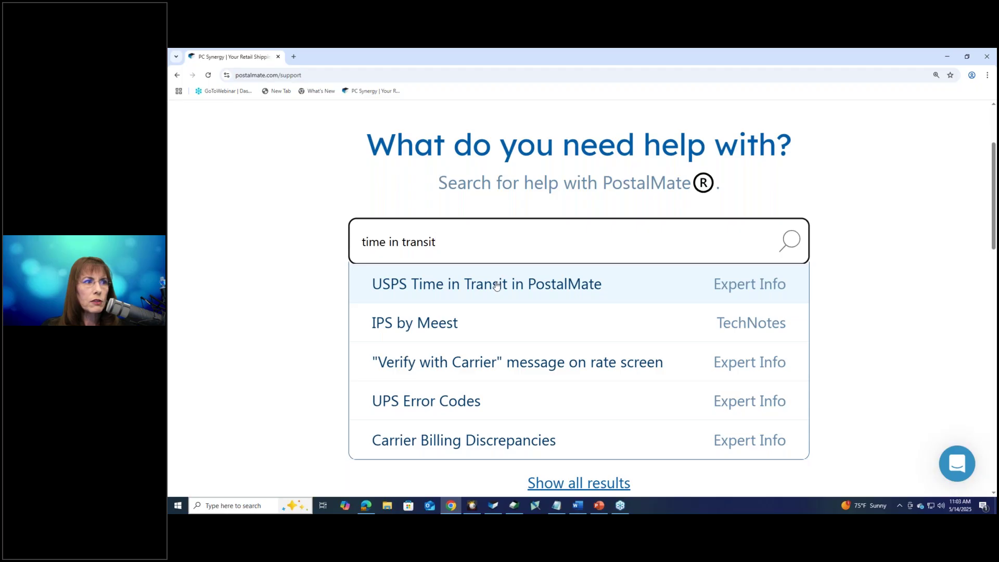
pyautogui.click(497, 286)
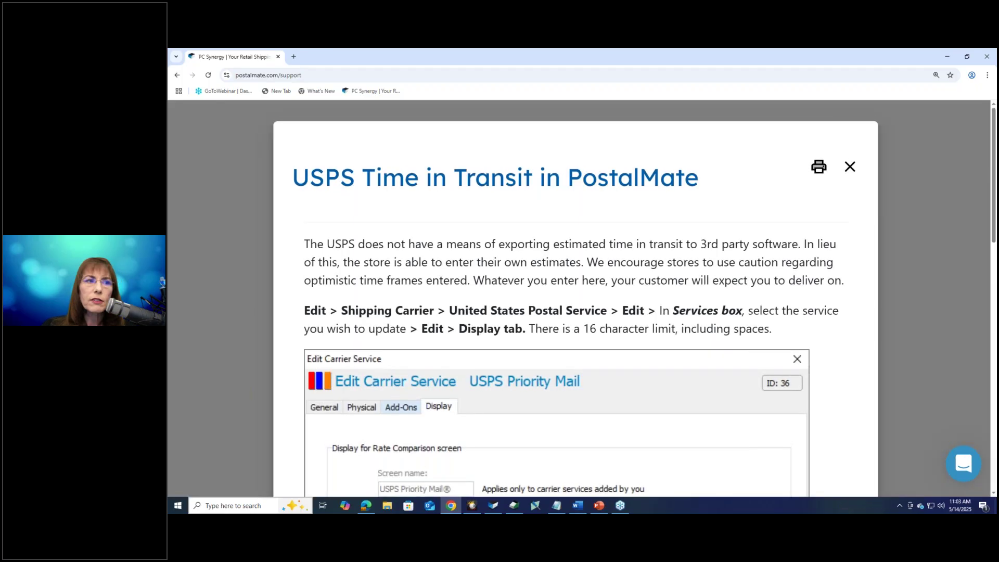
pyautogui.scroll(-3, 503, 331)
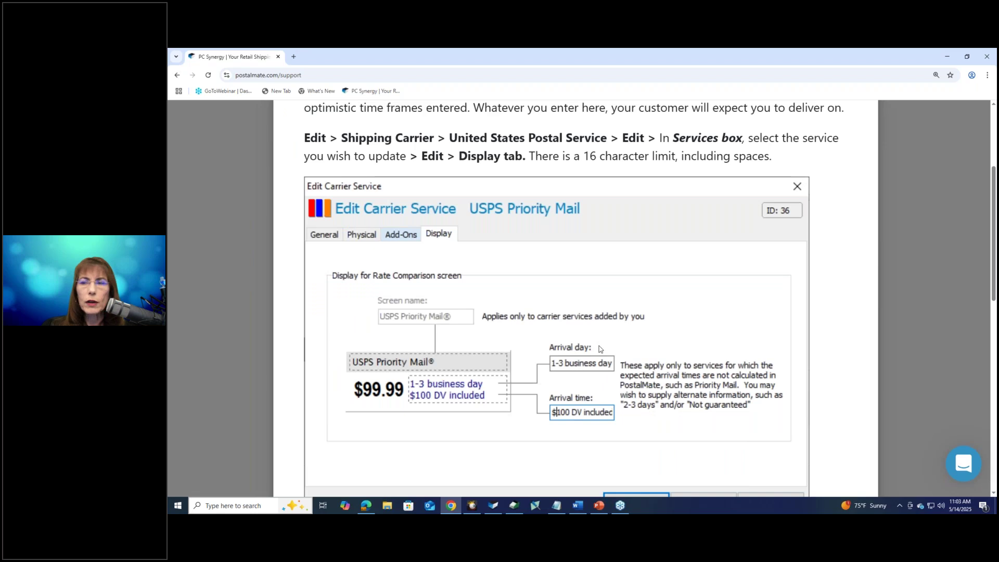
pyautogui.scroll(3, 584, 319)
pyautogui.scroll(1, 583, 318)
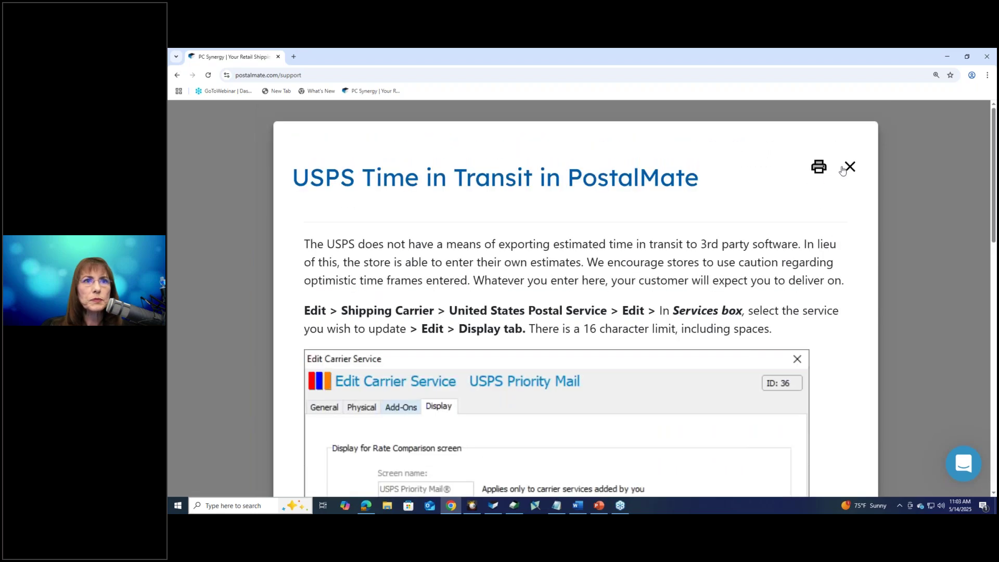
pyautogui.click(849, 167)
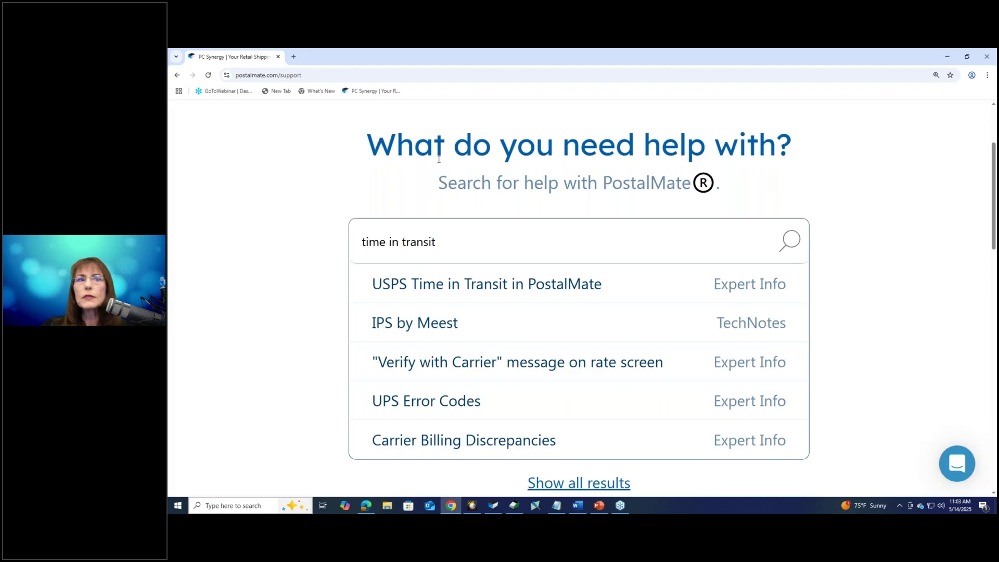
# Search help for 'QR code', then 'honeywell', and scroll down to the Videos, TechNotes and Webinars cards.
pyautogui.moveTo(484, 253); pyautogui.dragTo(341, 245)
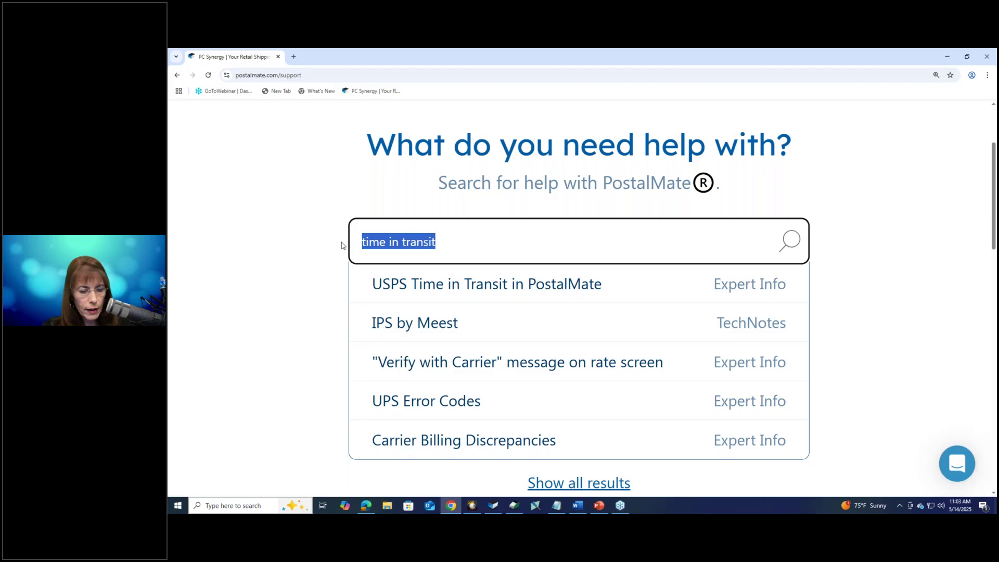
pyautogui.write('QR code')
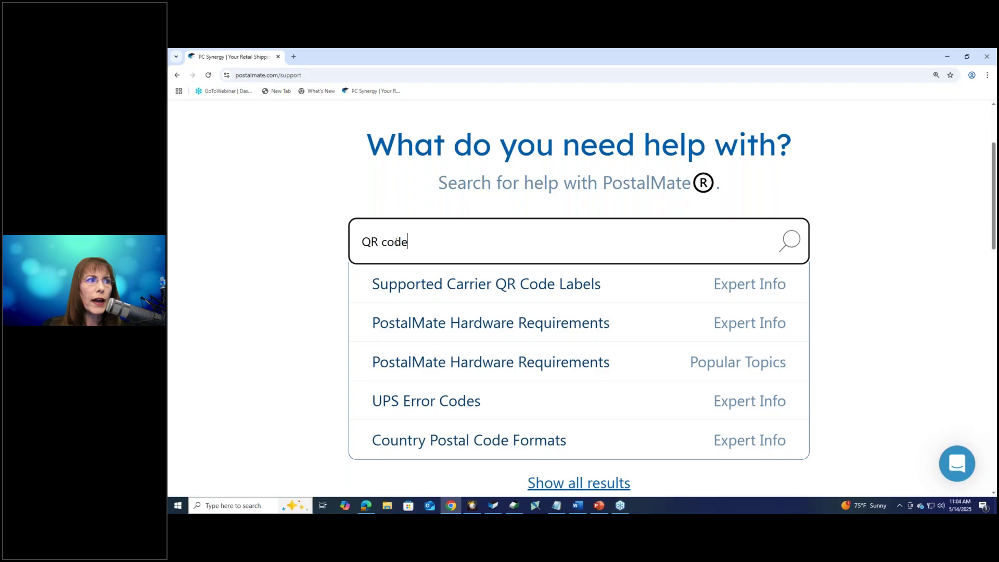
pyautogui.moveTo(408, 242); pyautogui.dragTo(357, 242)
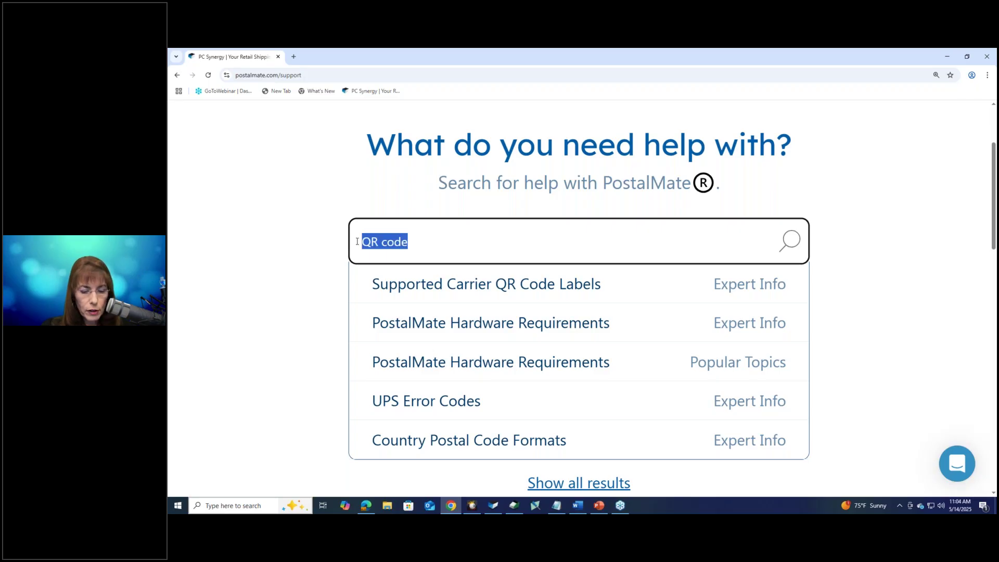
pyautogui.write('h')
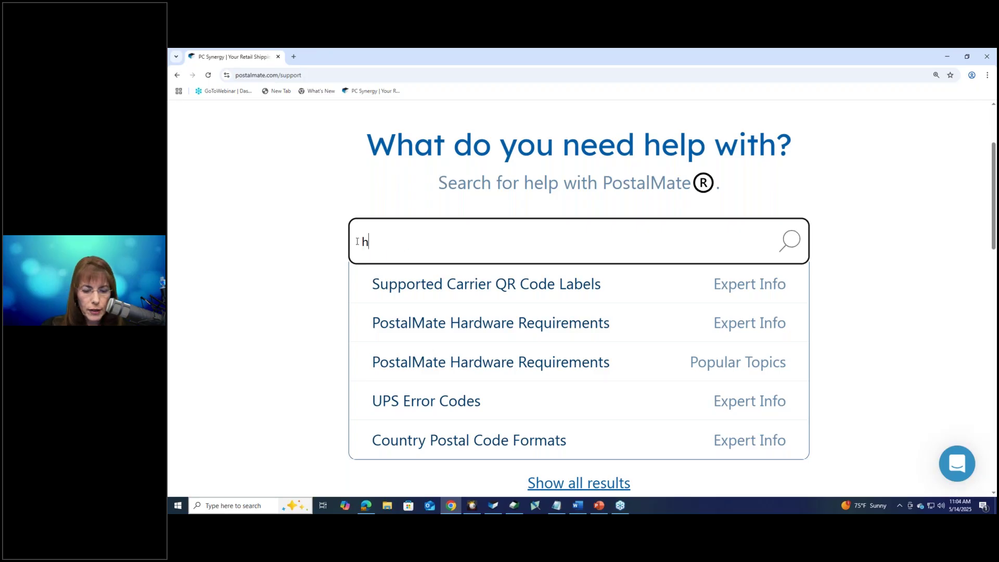
pyautogui.write('oneywell')
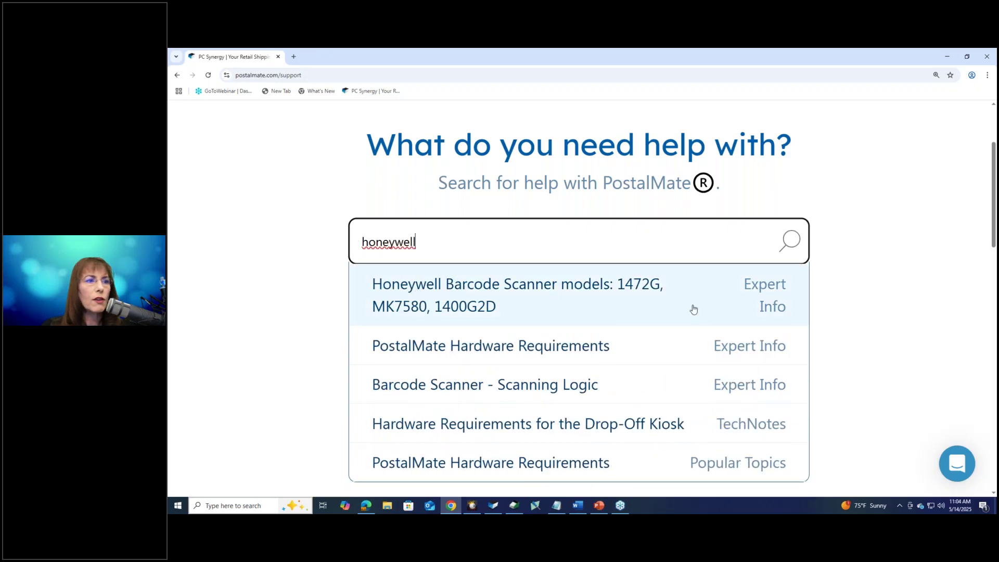
pyautogui.click(892, 252)
pyautogui.scroll(-6, 873, 260)
pyautogui.scroll(-4, 871, 263)
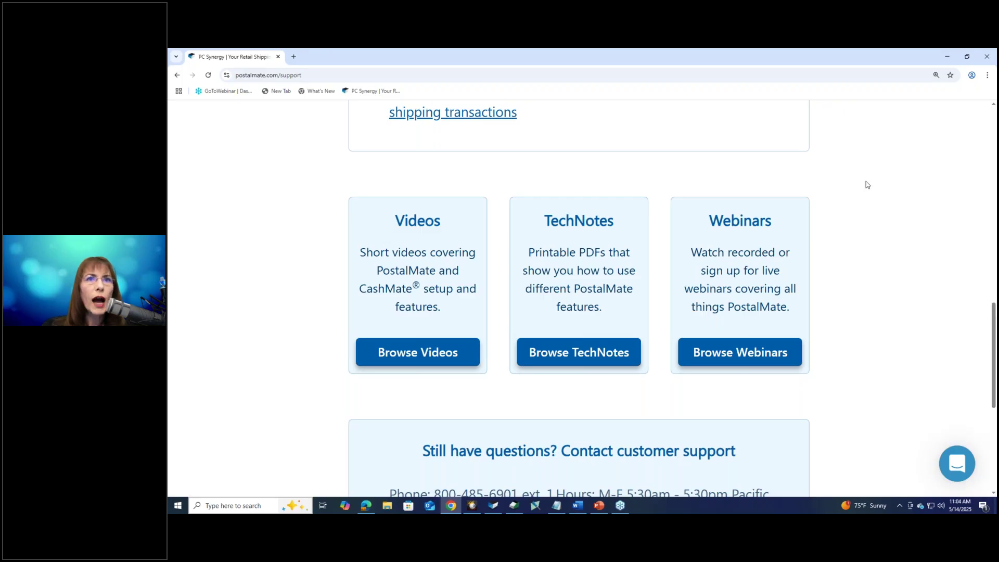
# Scroll back to the top of the support page and minimize the browser to reveal the POS Register.
pyautogui.scroll(10, 867, 185)
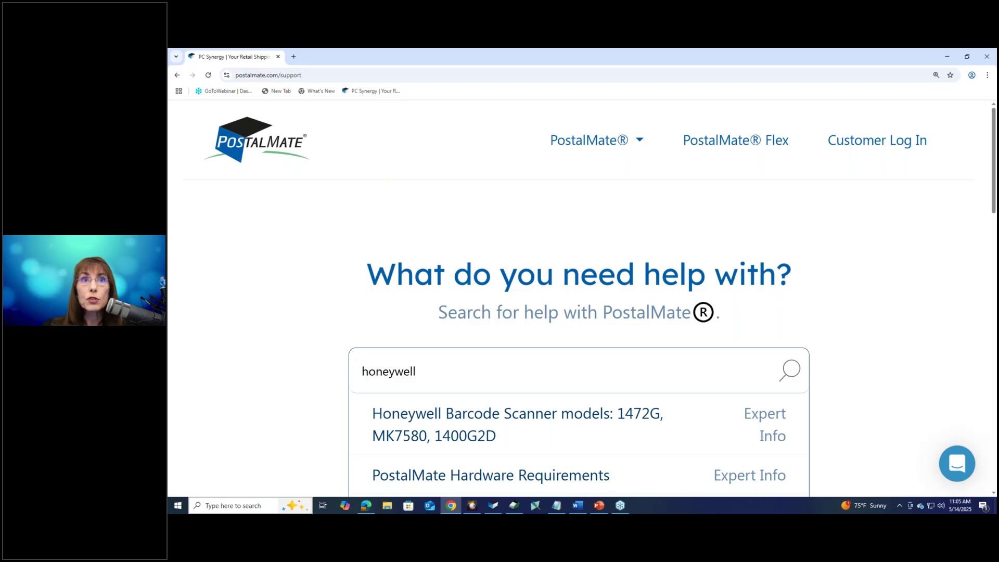
pyautogui.click(946, 56)
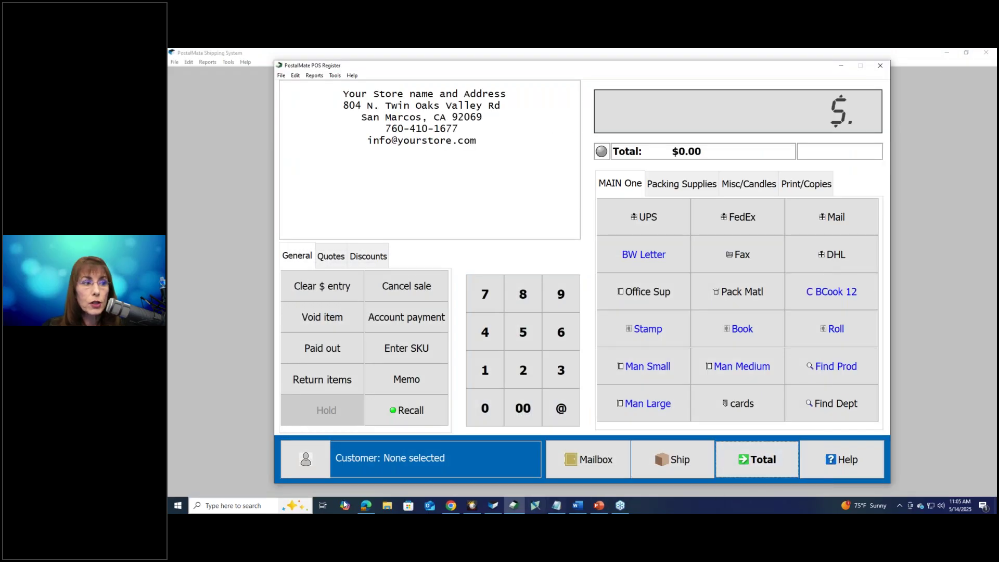
# Review the installed printers in Windows Printers & scanners, then minimize Settings and switch PostalMate to the Ship screen.
pyautogui.click(263, 507)
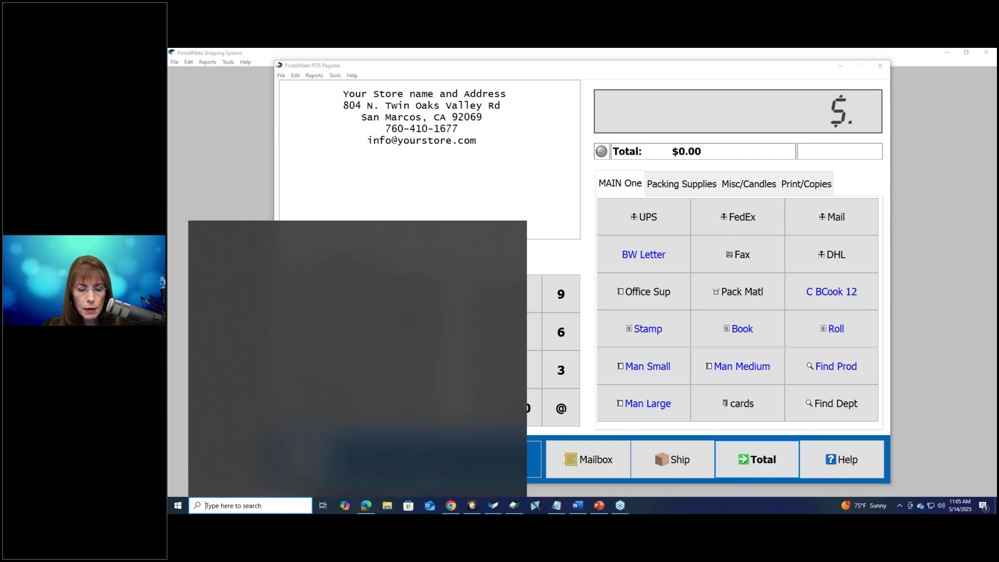
pyautogui.write('printers')
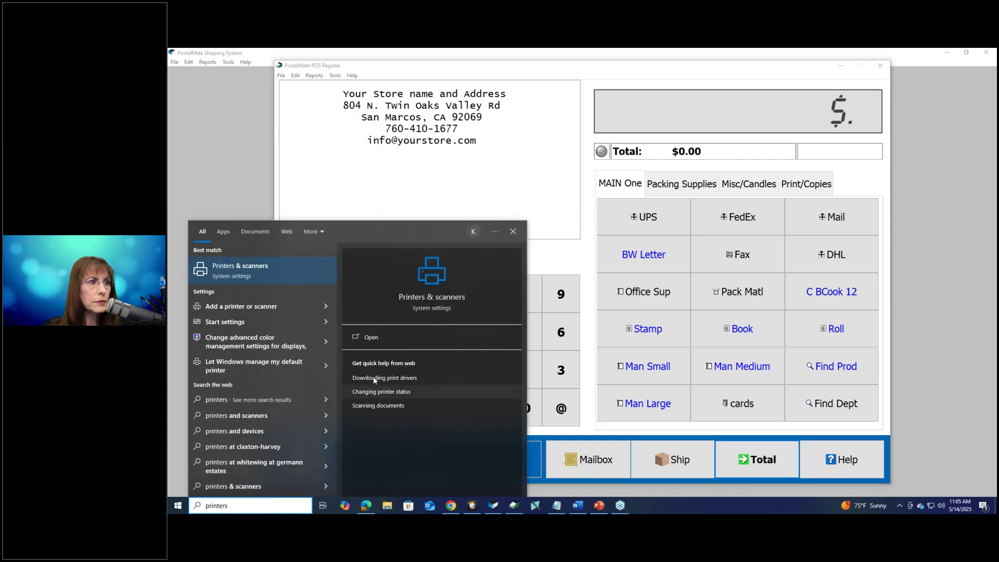
pyautogui.click(373, 337)
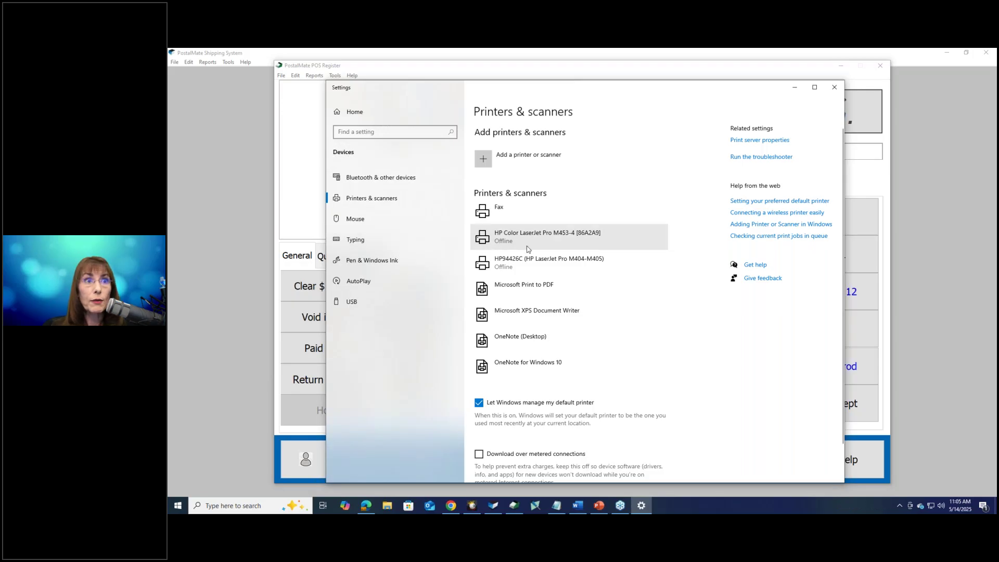
pyautogui.click(794, 89)
pyautogui.click(670, 458)
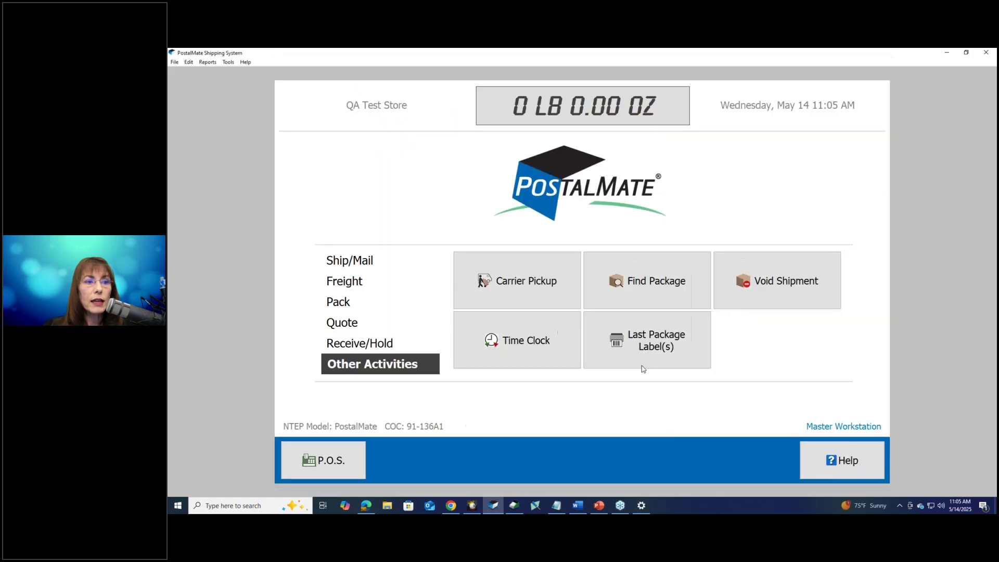
# Open PostalMate Settings to Station Settings, showing the HP LaserJet Pro M404-M405 as the default report printer.
pyautogui.click(228, 62)
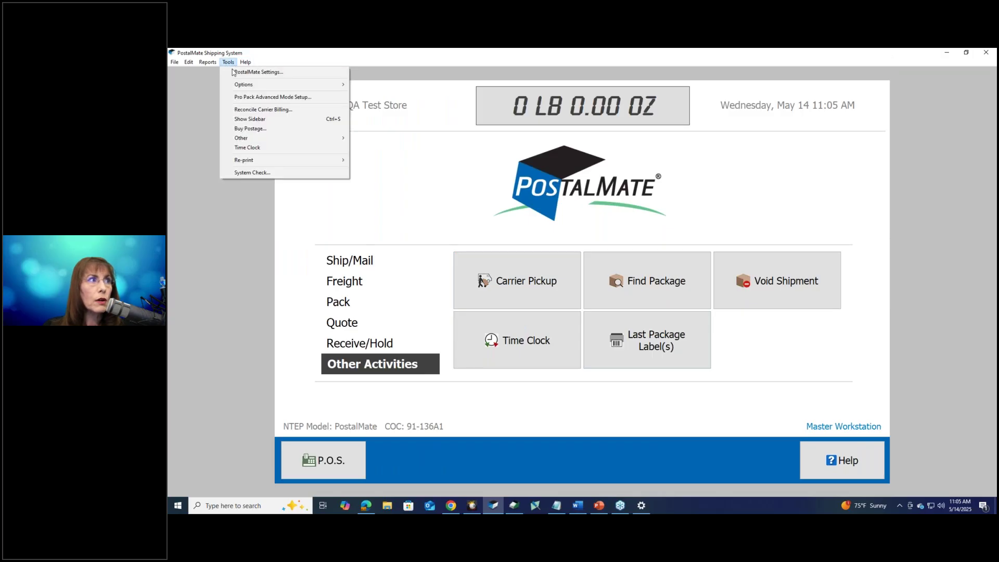
pyautogui.click(241, 73)
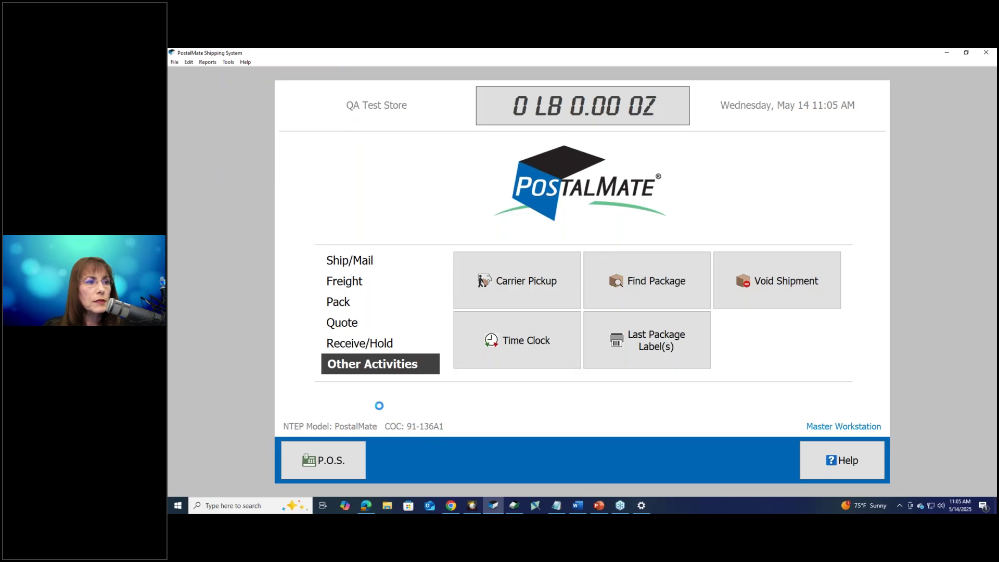
pyautogui.click(426, 355)
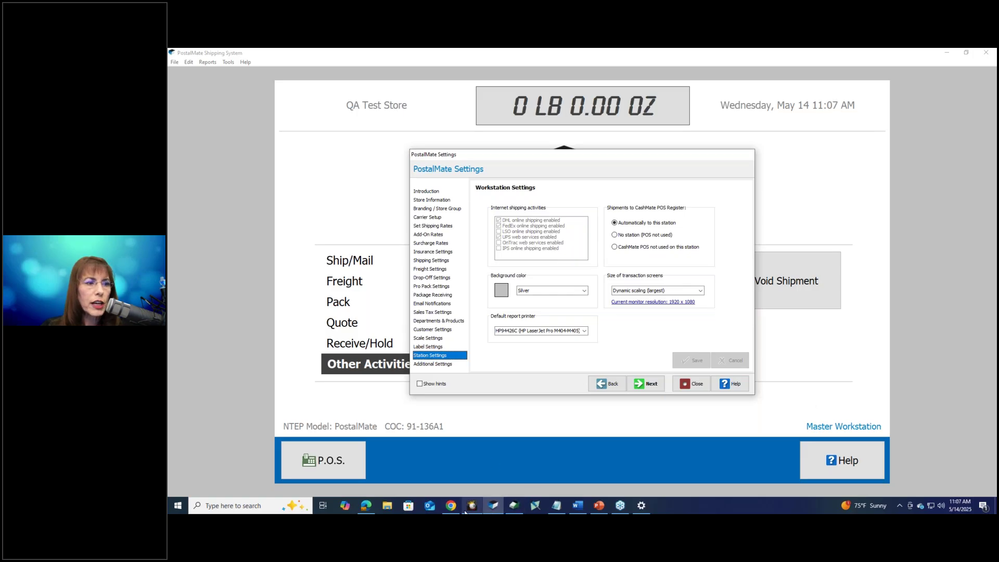
# Bring the PostalMate support help page forward and look through the Browse Webinars page.
pyautogui.moveTo(451, 507)
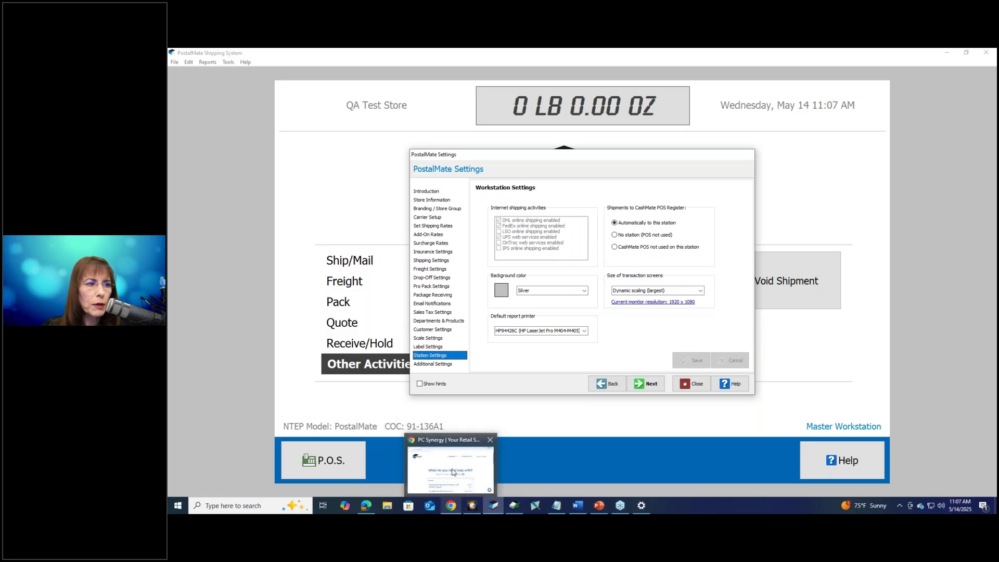
pyautogui.click(452, 472)
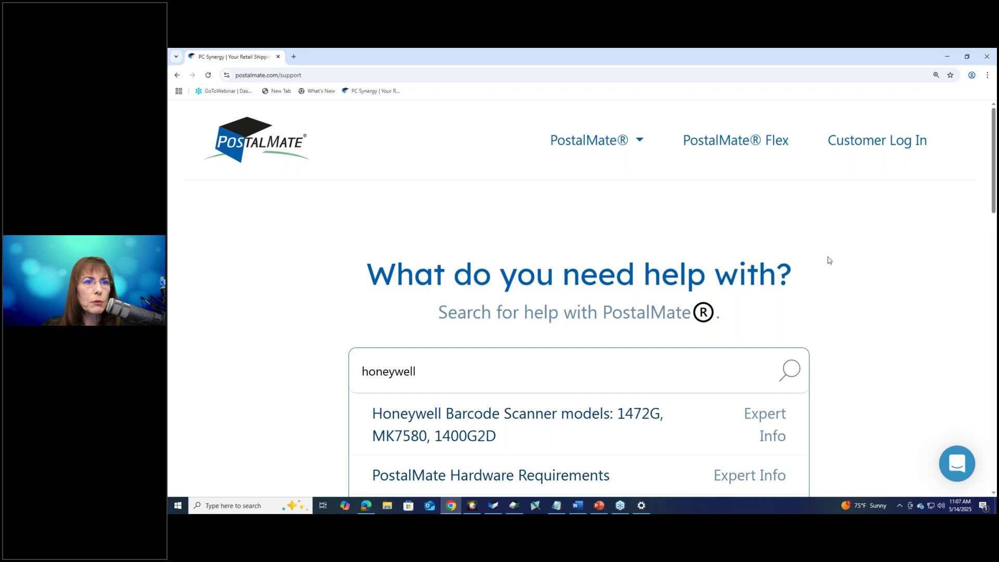
pyautogui.scroll(-10, 830, 260)
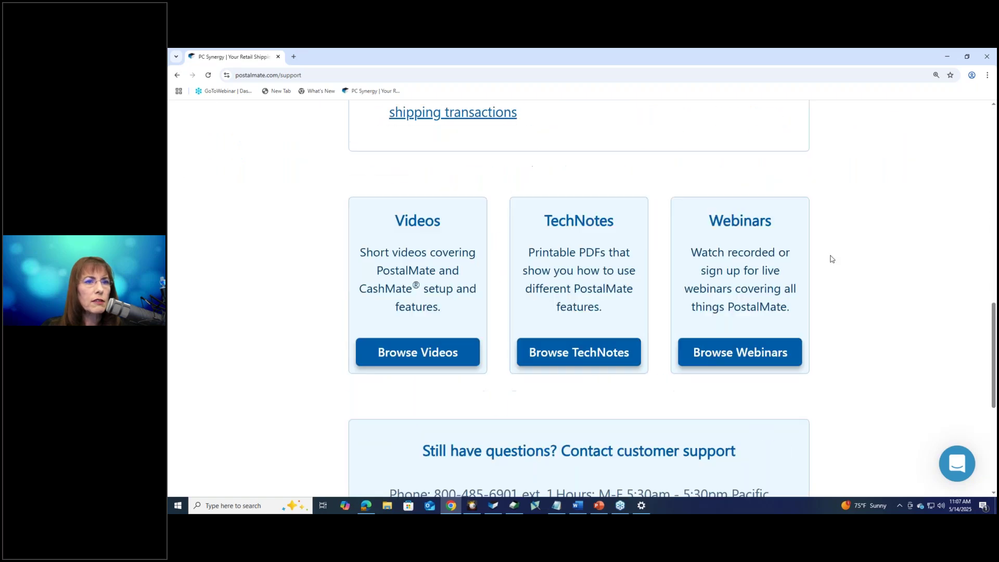
pyautogui.click(710, 352)
pyautogui.scroll(-2, 892, 249)
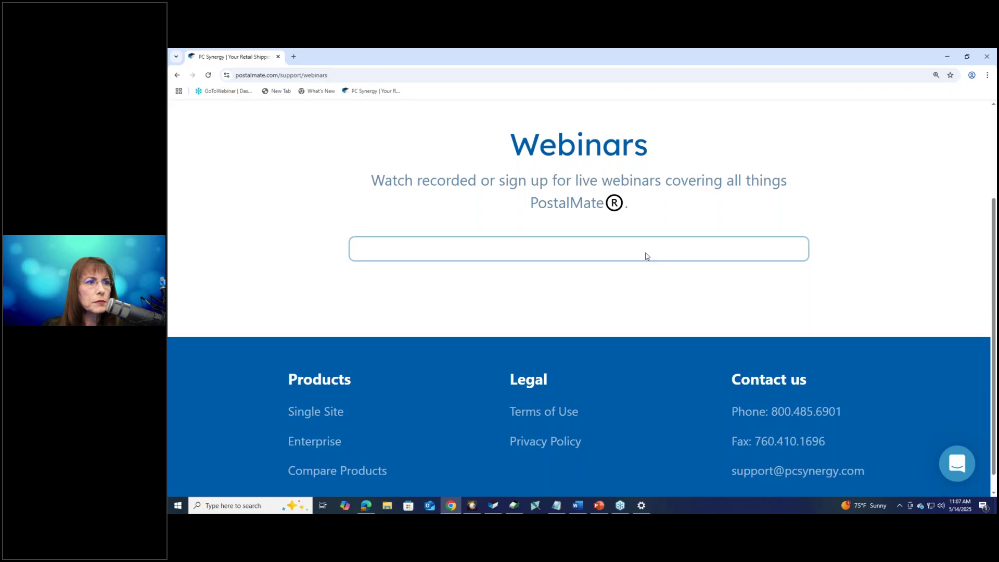
pyautogui.scroll(3, 731, 245)
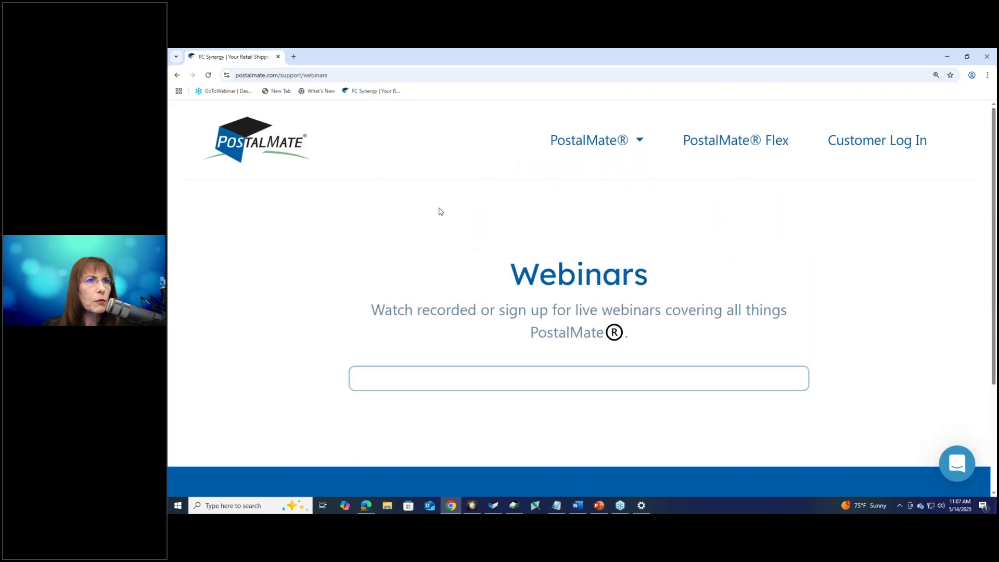
# Go back to the support page and scroll to Popular Topics and the Videos, TechNotes, Webinars cards.
pyautogui.click(177, 76)
pyautogui.scroll(-6, 834, 299)
pyautogui.scroll(-3, 828, 302)
pyautogui.scroll(5, 822, 338)
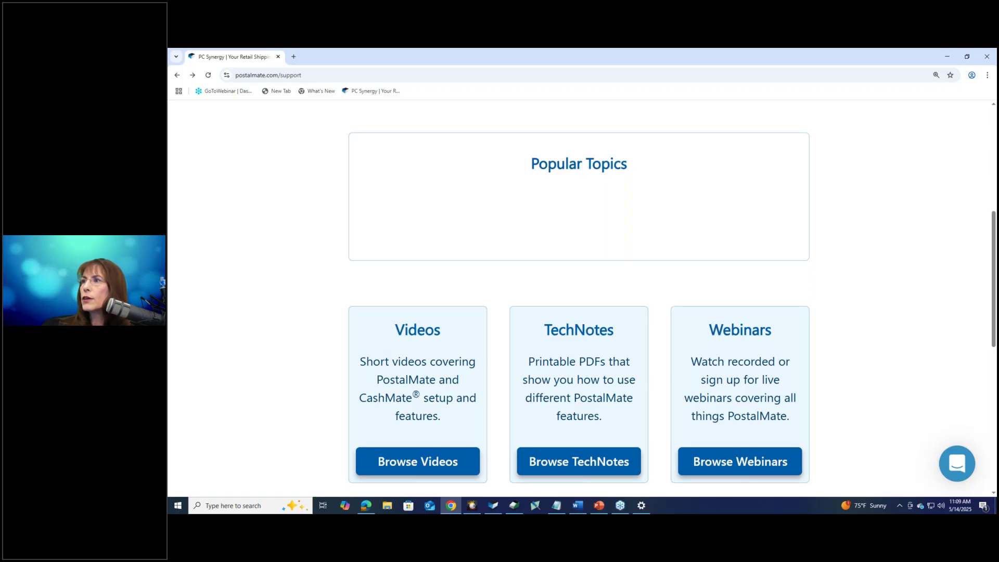
# Search help for 'scanner' and open PostalMate Hardware Requirements at the supported barcode scanner models.
pyautogui.scroll(4, 620, 281)
pyautogui.click(621, 280)
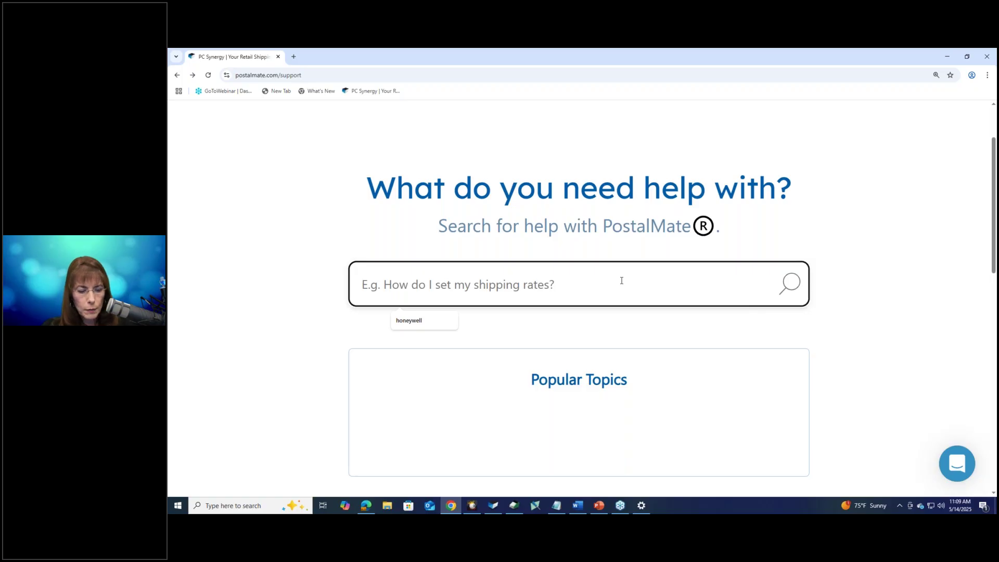
pyautogui.write('scanner')
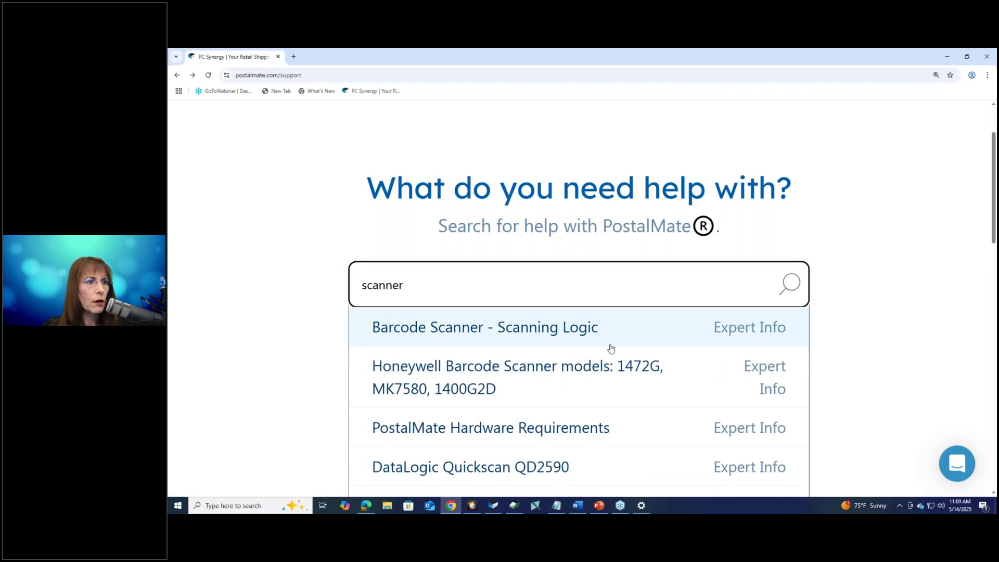
pyautogui.click(572, 434)
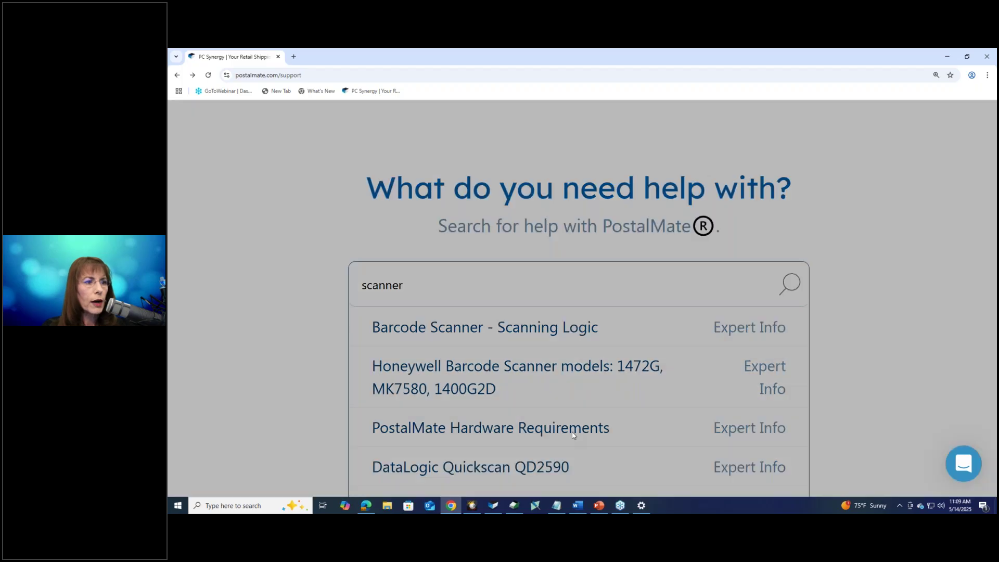
pyautogui.scroll(-1, 567, 326)
pyautogui.scroll(-20, 567, 327)
pyautogui.scroll(-18, 324, 304)
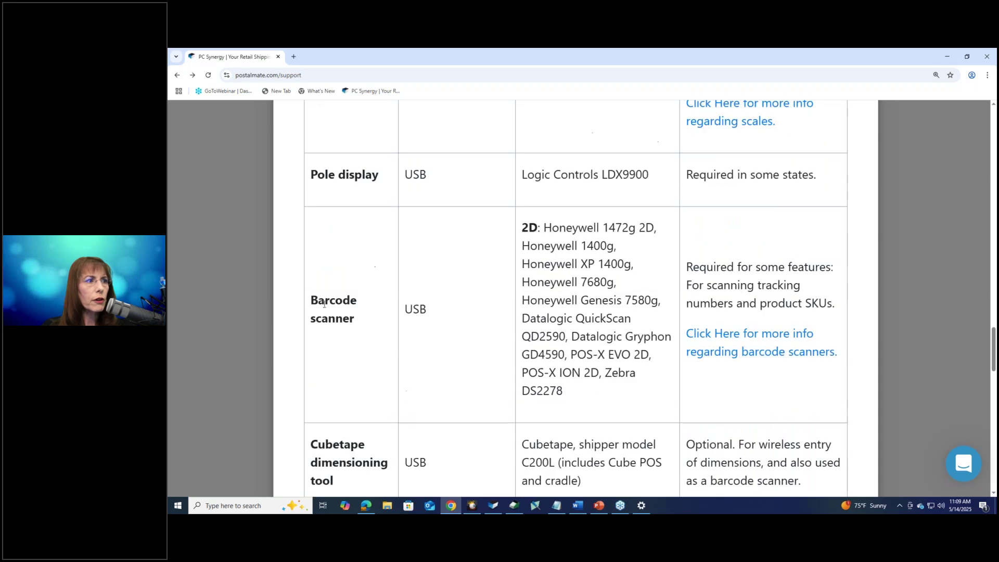